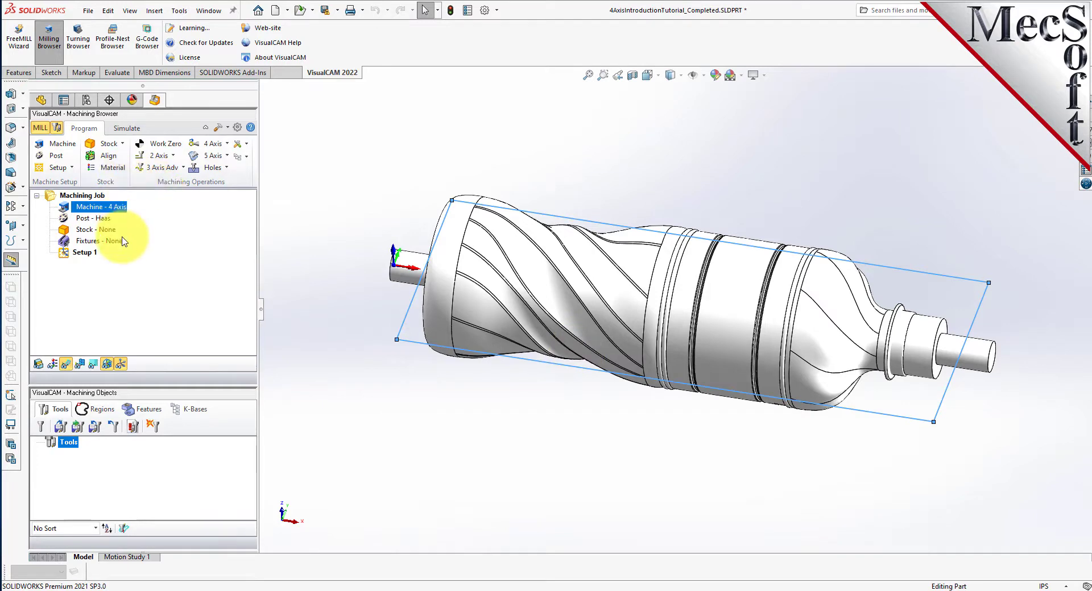
# Step: Define the machine tool manually as 4 Axis with a Table configuration and no rotary axis angle limit
pyautogui.click(77, 149)
pyautogui.moveTo(151, 68); pyautogui.dragTo(199, 102)
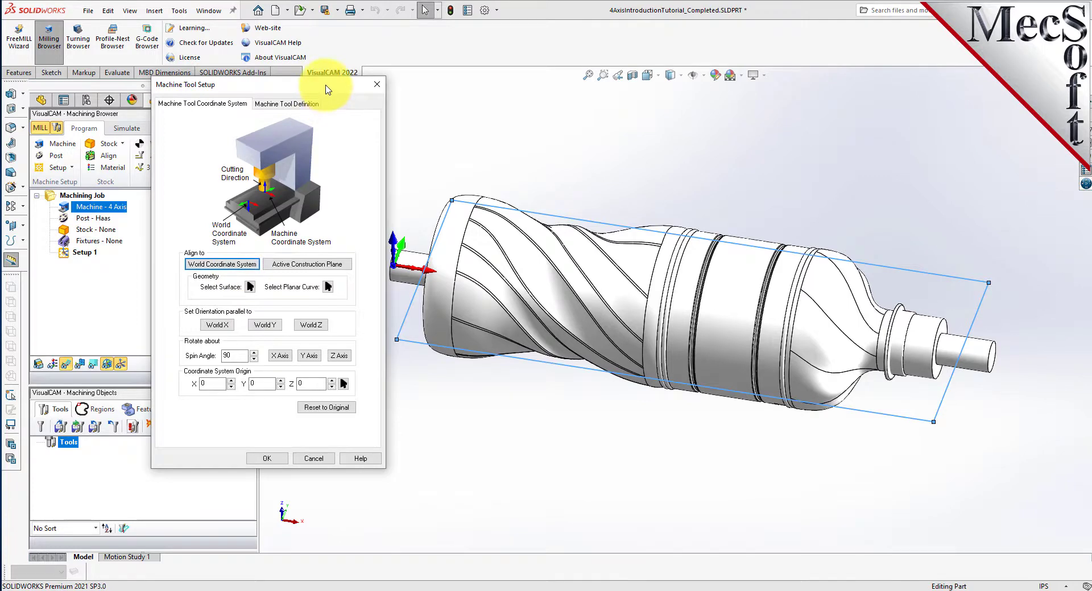
pyautogui.moveTo(307, 84); pyautogui.dragTo(238, 91)
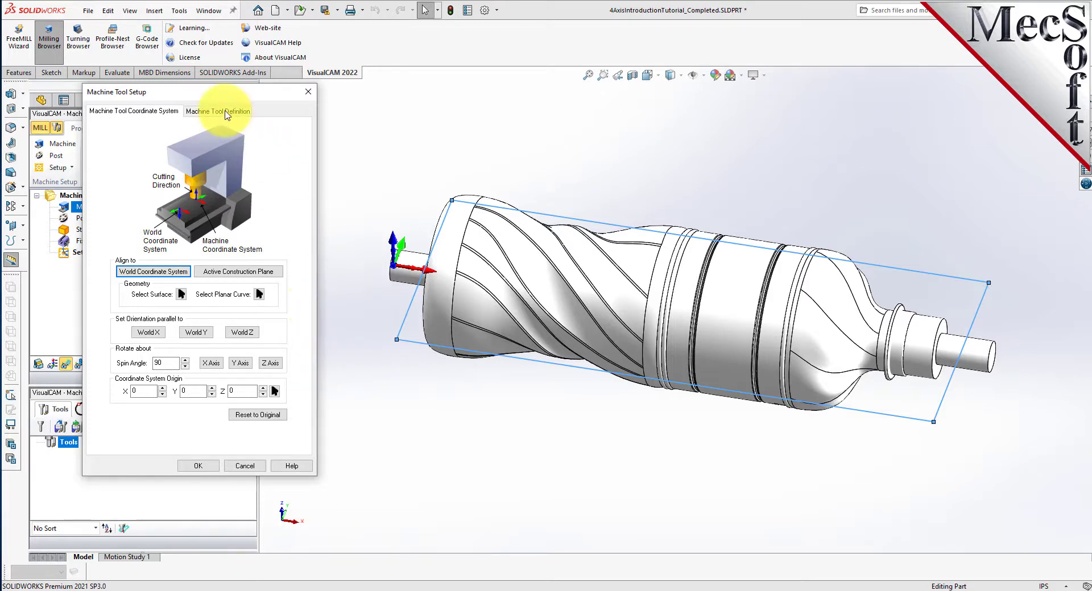
pyautogui.click(242, 113)
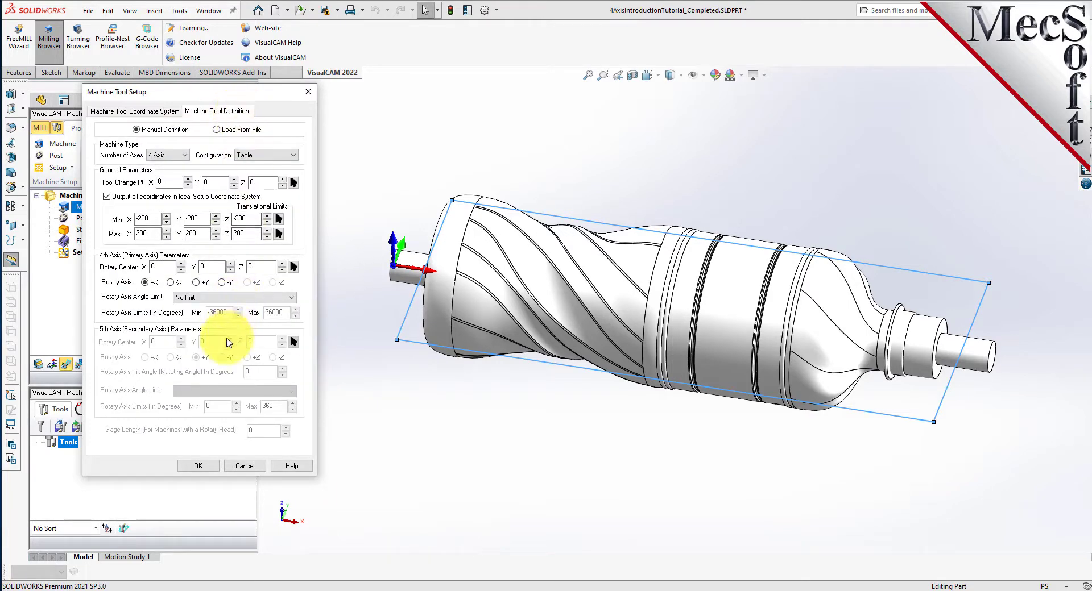
pyautogui.click(174, 155)
pyautogui.click(169, 172)
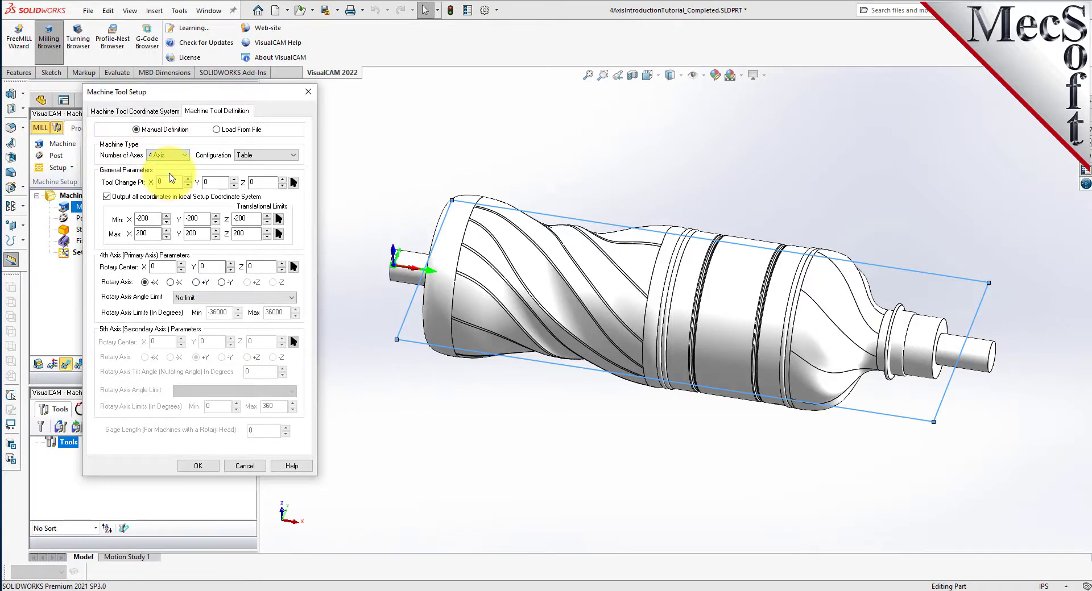
pyautogui.click(275, 155)
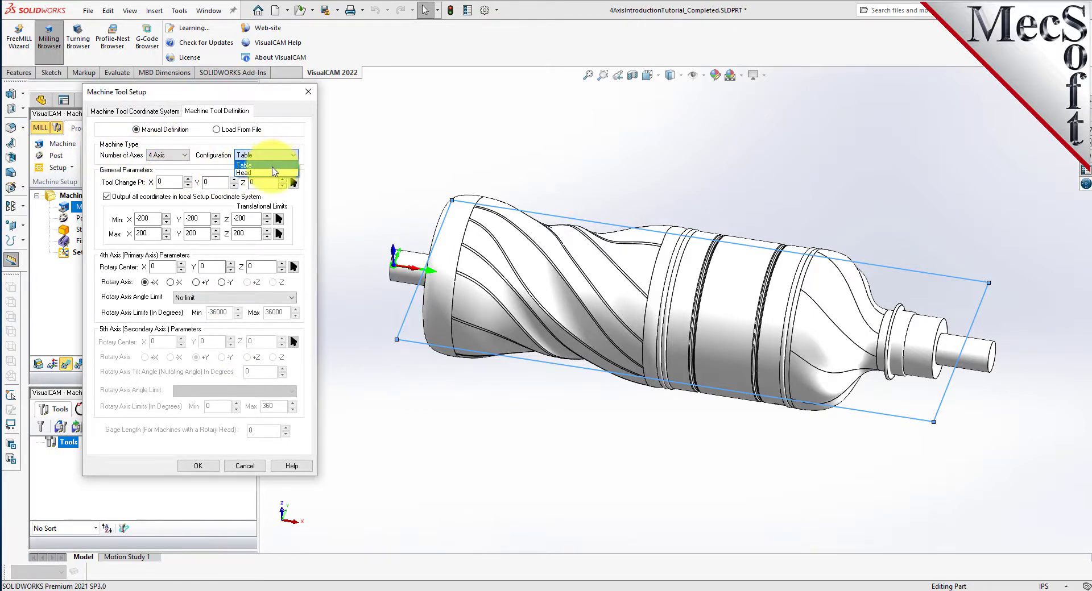
pyautogui.click(274, 169)
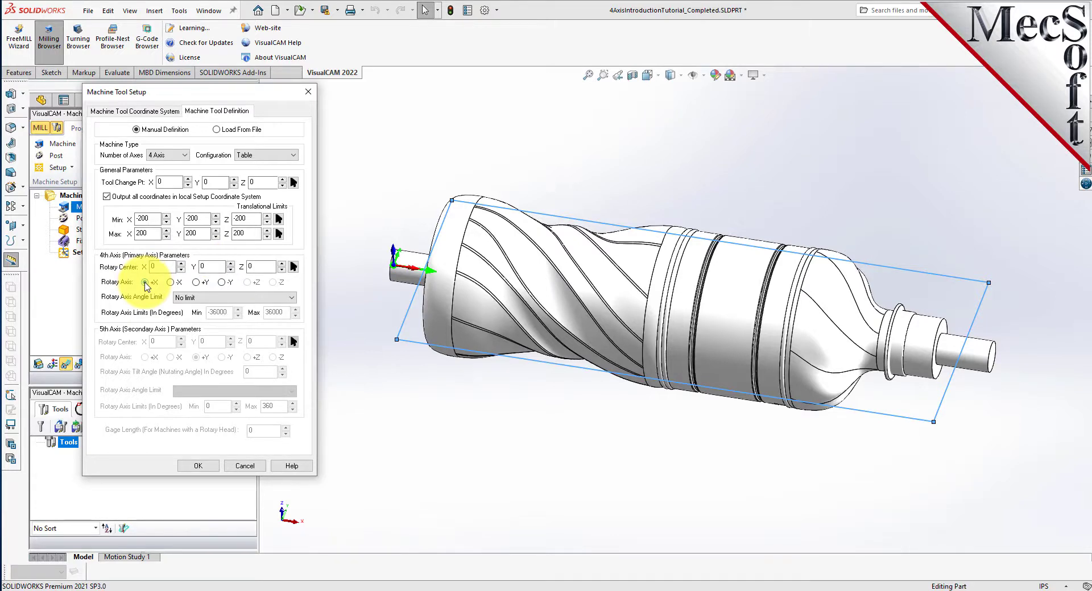
pyautogui.click(215, 297)
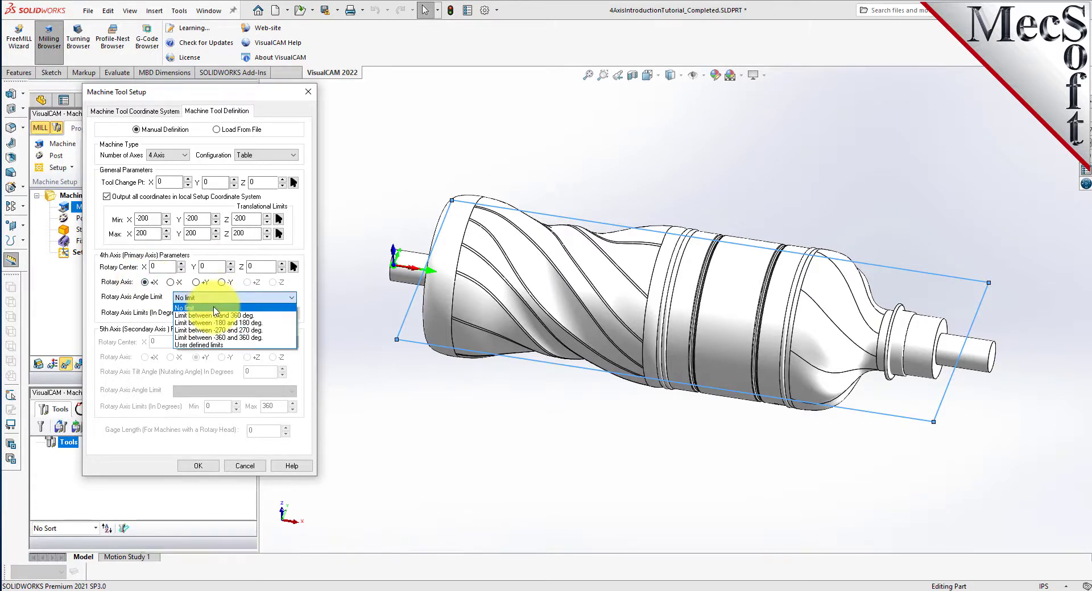
pyautogui.click(214, 308)
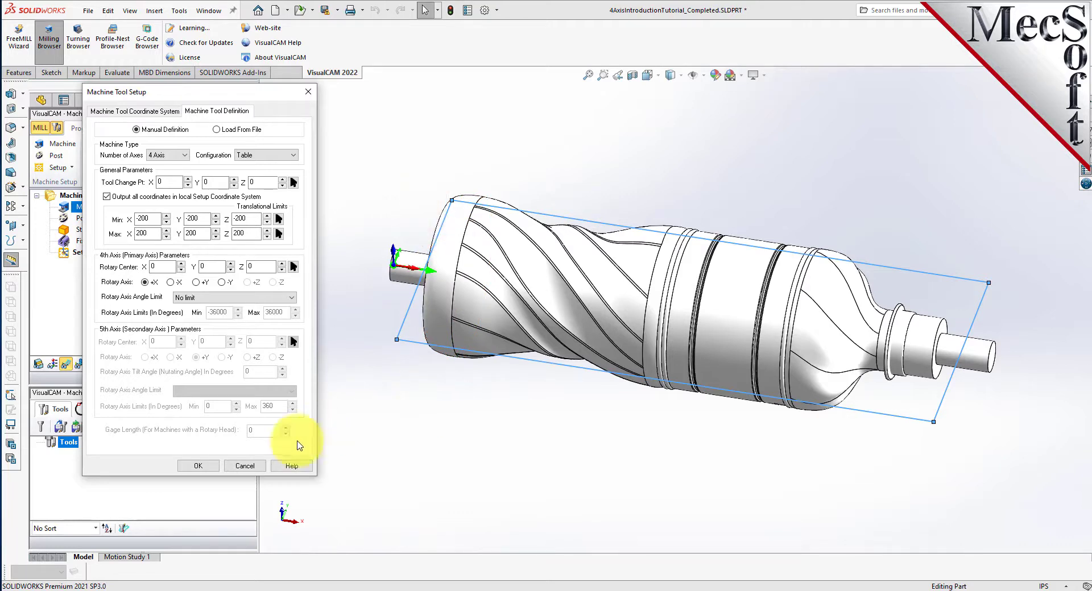
pyautogui.click(209, 466)
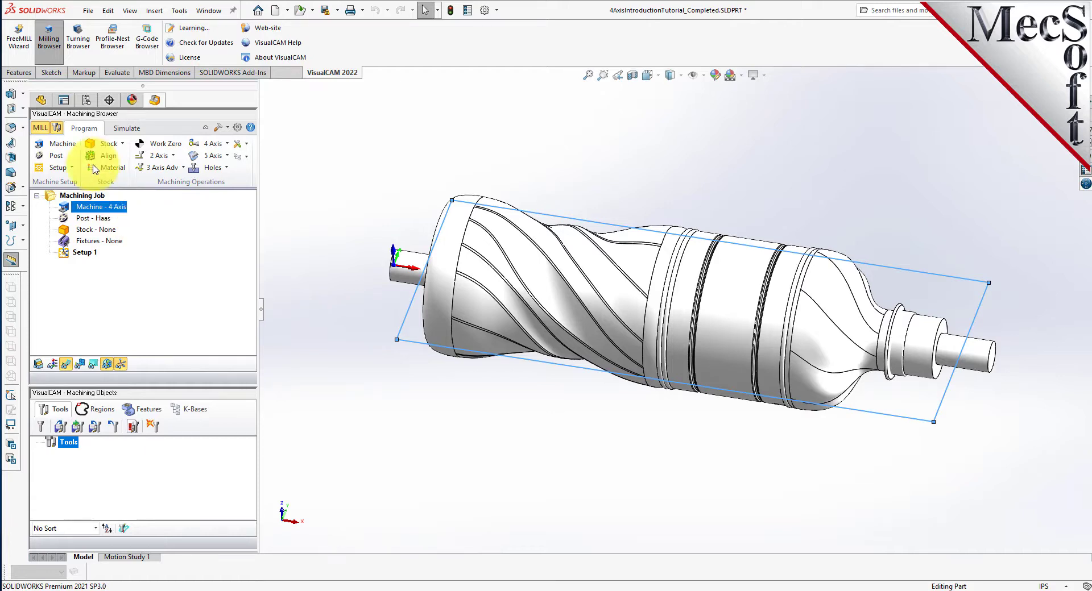
# Step: Set the legacy Haas post-processor as the current post for the machining job
pyautogui.click(57, 156)
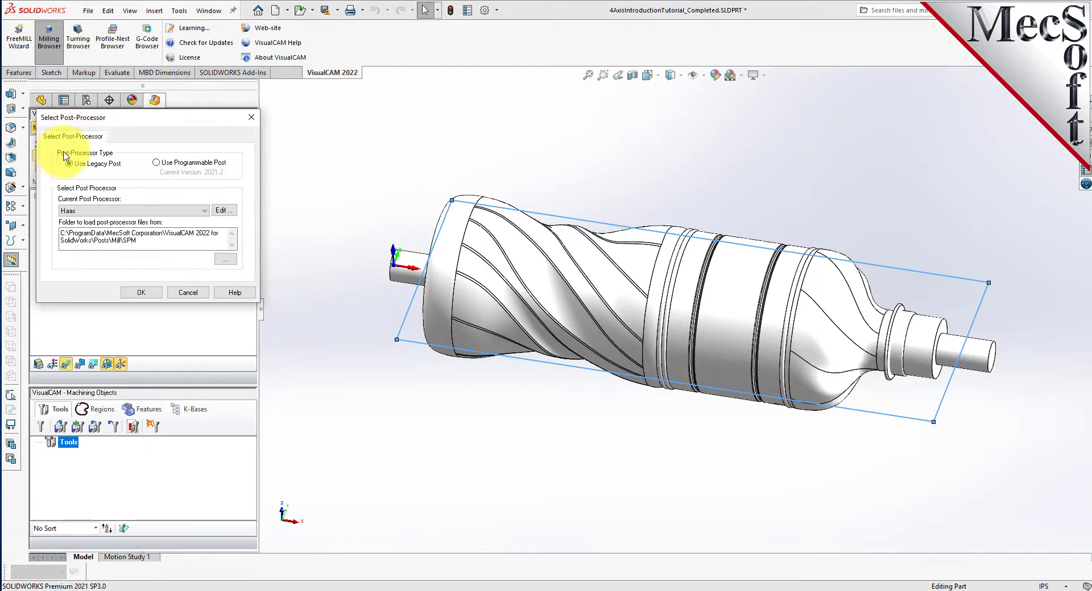
pyautogui.moveTo(147, 124); pyautogui.dragTo(238, 143)
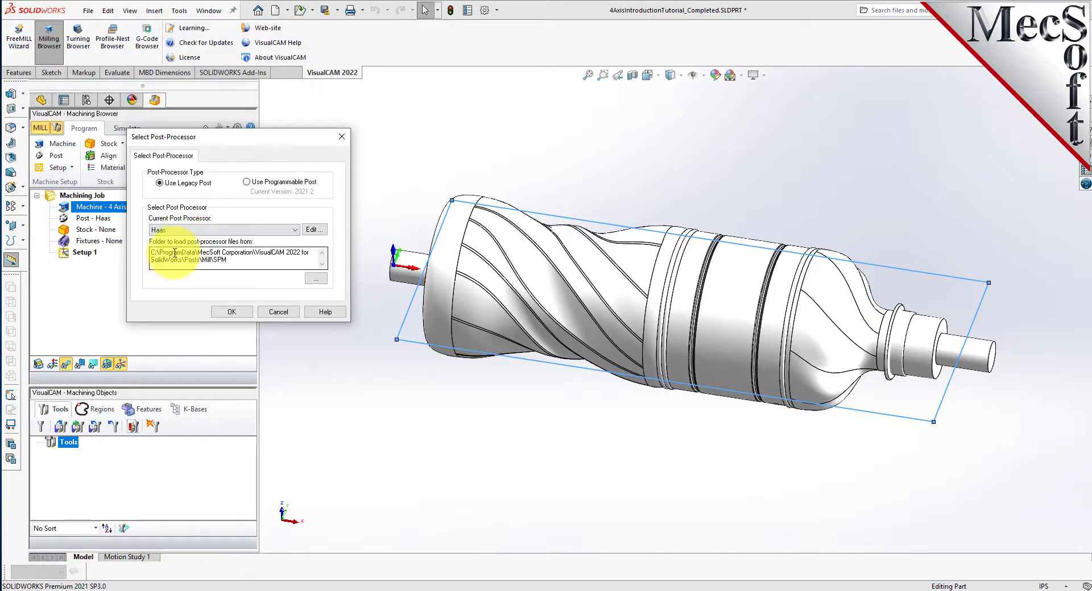
pyautogui.click(295, 230)
pyautogui.scroll(5, 207, 324)
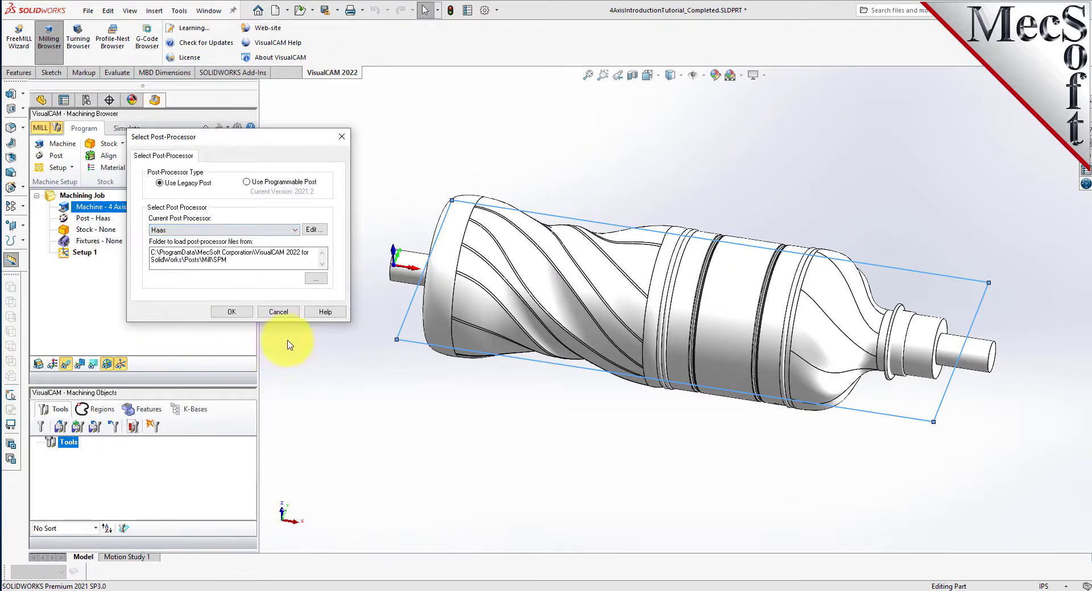
pyautogui.click(233, 312)
# Step: Set the posted file extension to .nc in the post-processor preferences
pyautogui.click(238, 128)
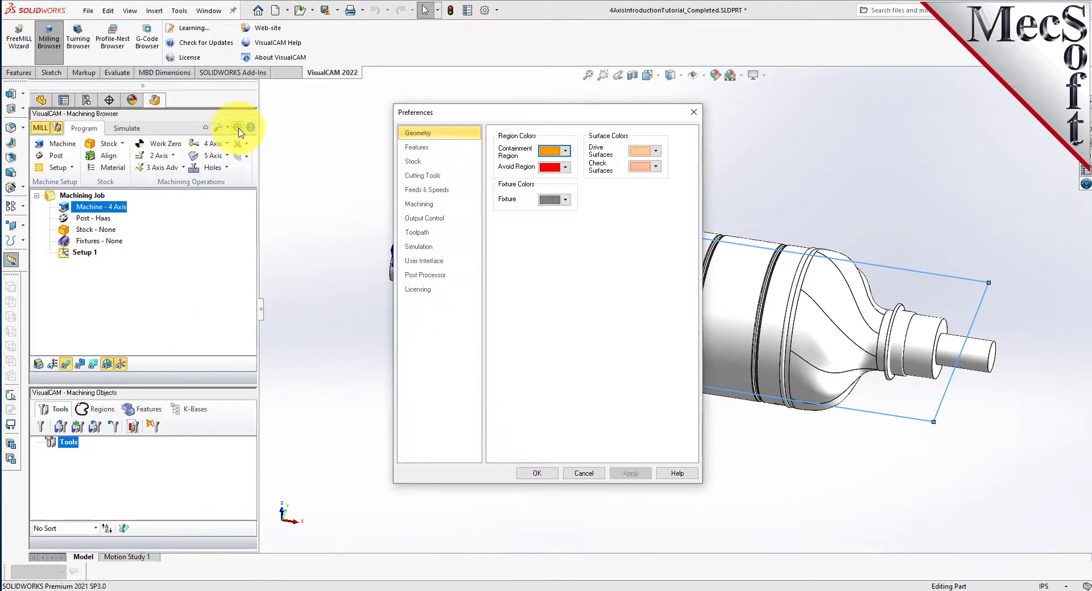
pyautogui.click(444, 277)
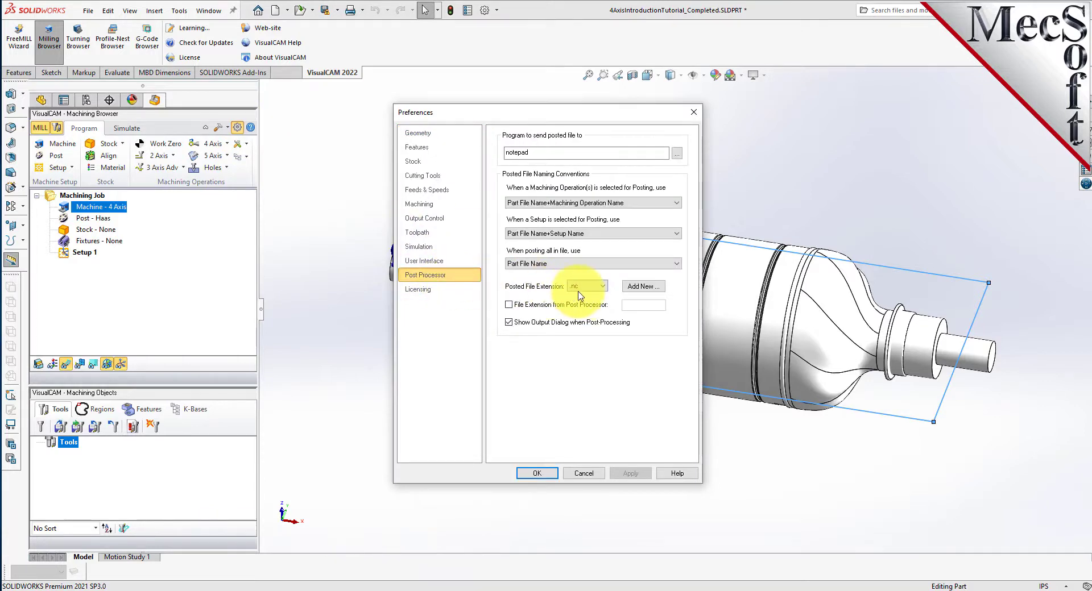
pyautogui.click(602, 286)
pyautogui.click(594, 286)
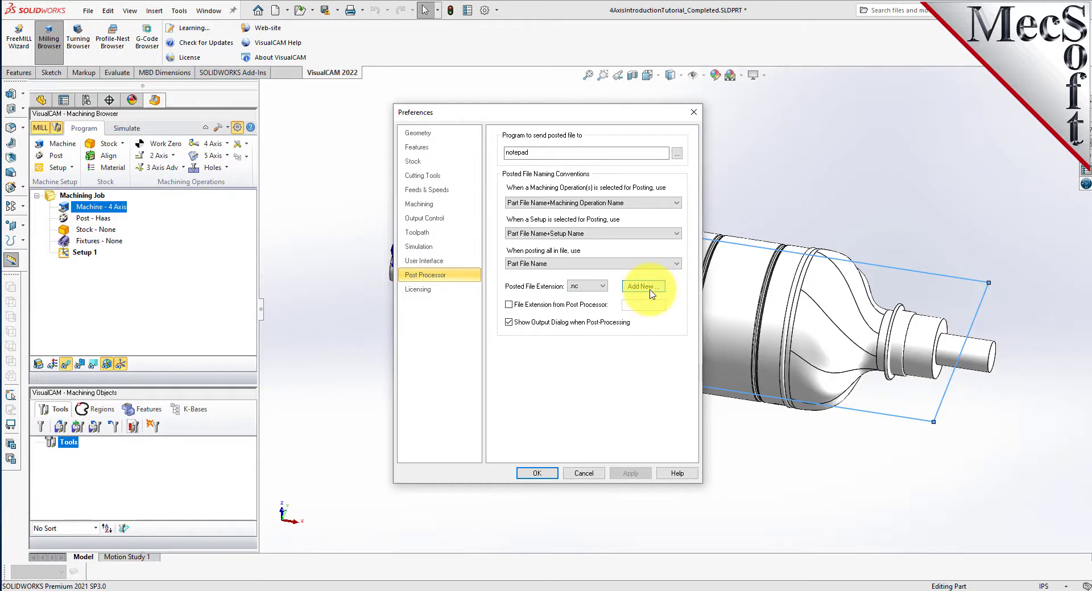
pyautogui.click(536, 473)
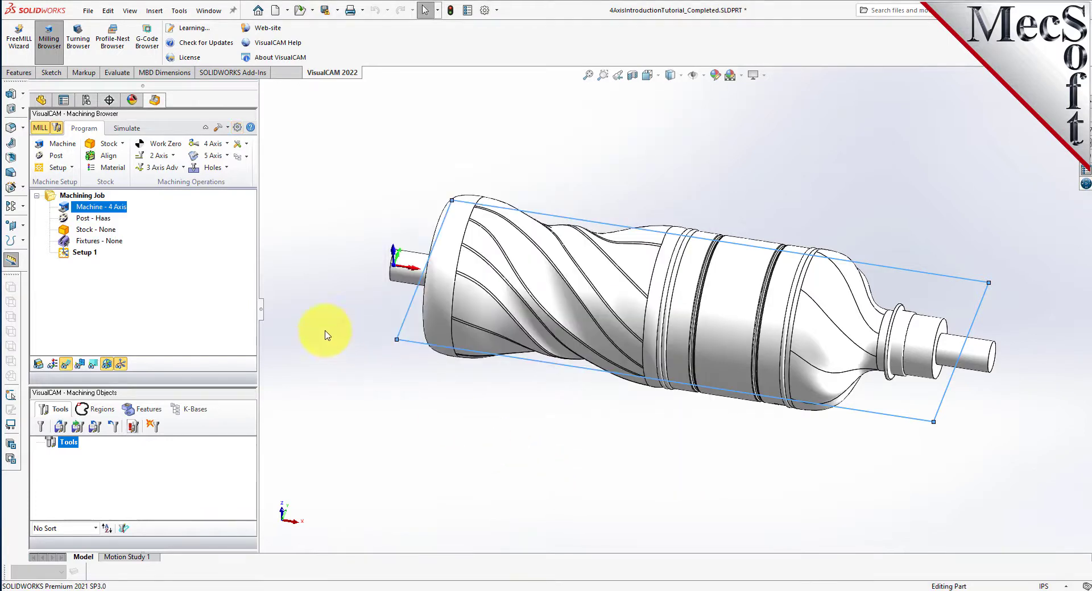
pyautogui.click(65, 218)
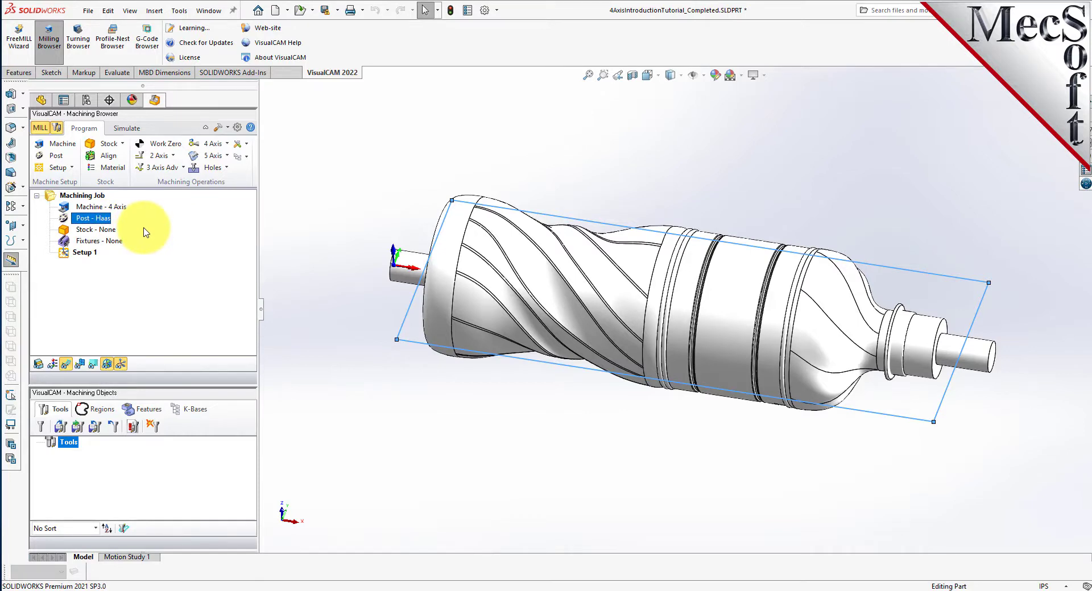
pyautogui.doubleClick(84, 252)
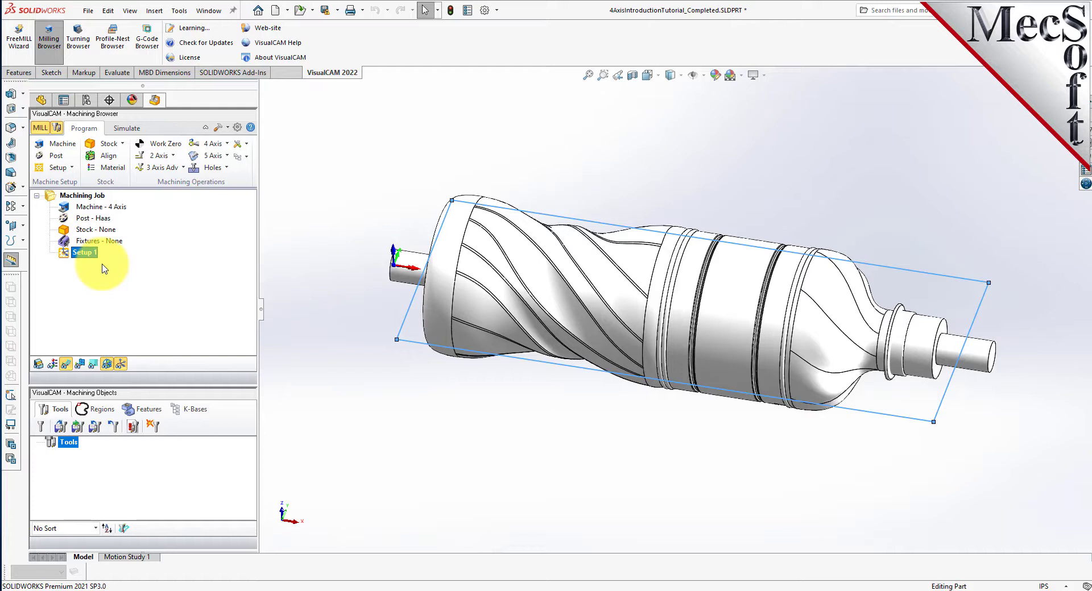
pyautogui.press('Return')
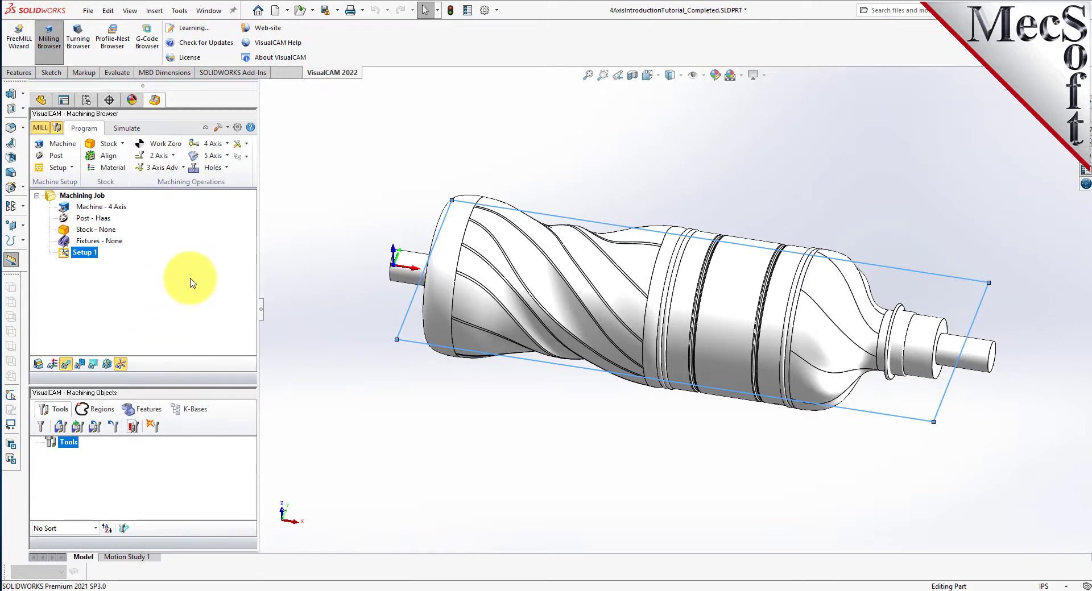
# Step: Create a box stock 9.75 in long, 3 in wide and 3 in high, anchored at its lower front corner
pyautogui.click(125, 145)
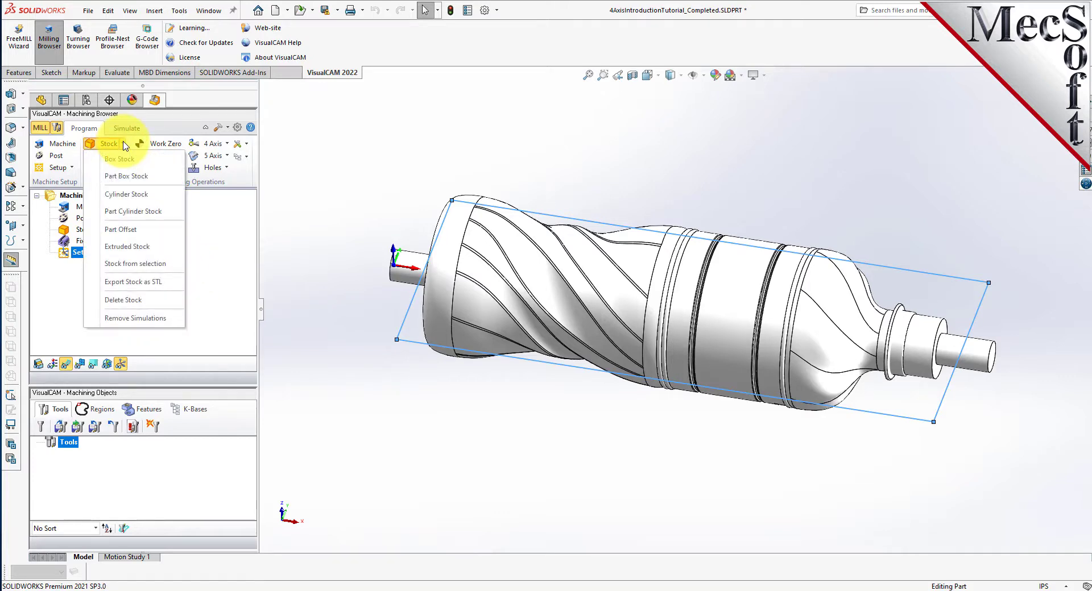
pyautogui.click(120, 159)
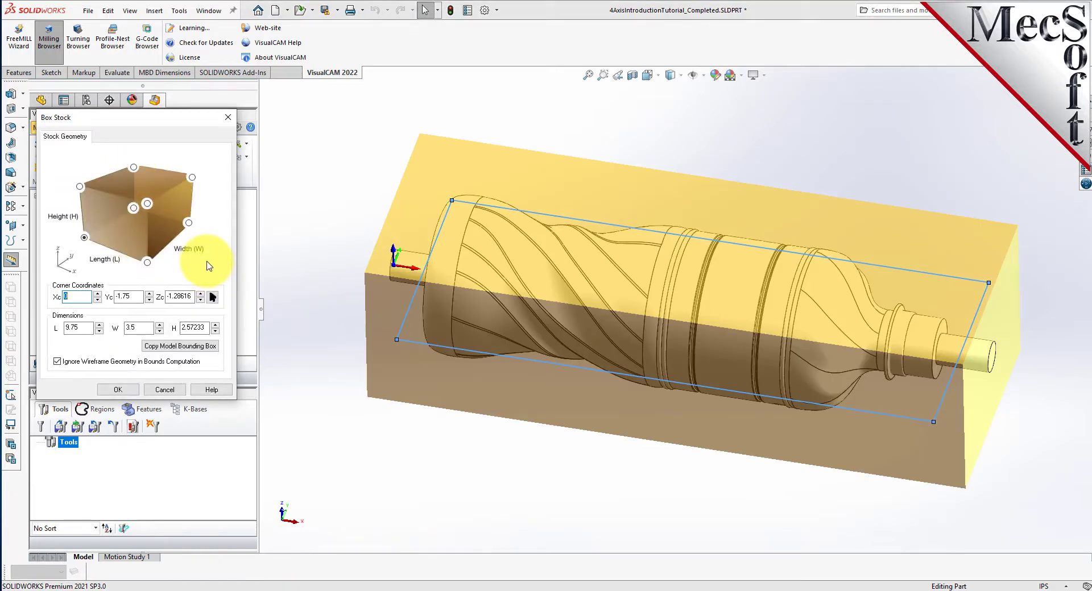
pyautogui.doubleClick(76, 328)
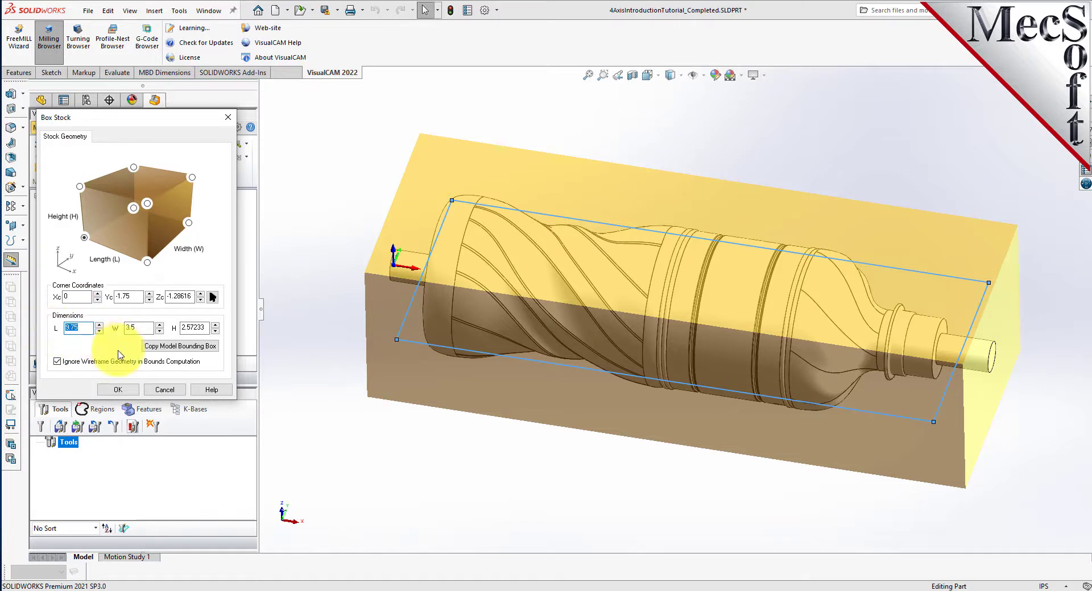
pyautogui.doubleClick(139, 329)
pyautogui.write('3')
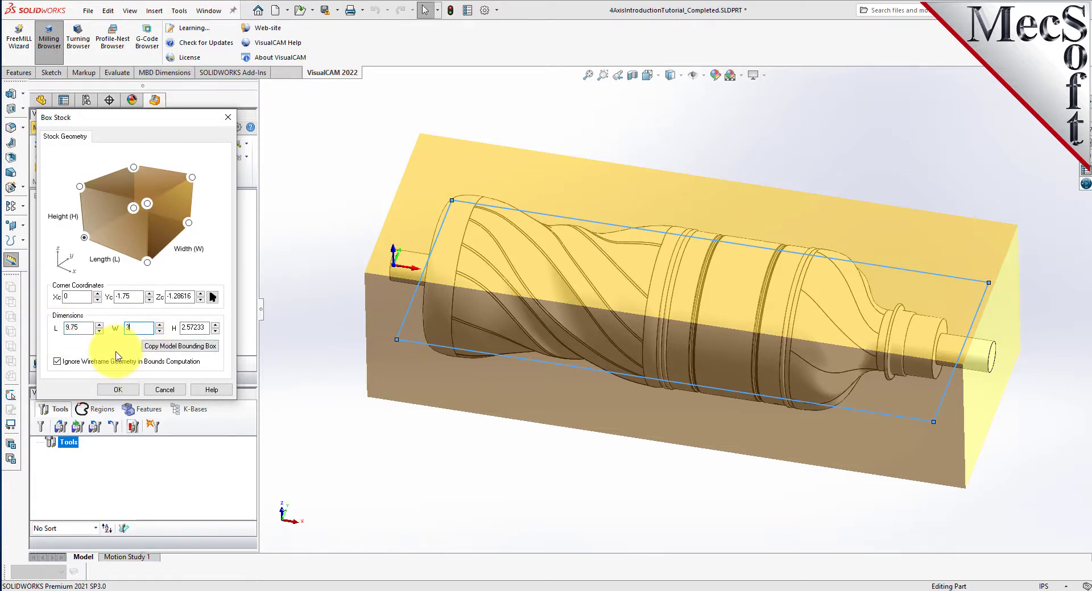
pyautogui.doubleClick(193, 328)
pyautogui.write('3')
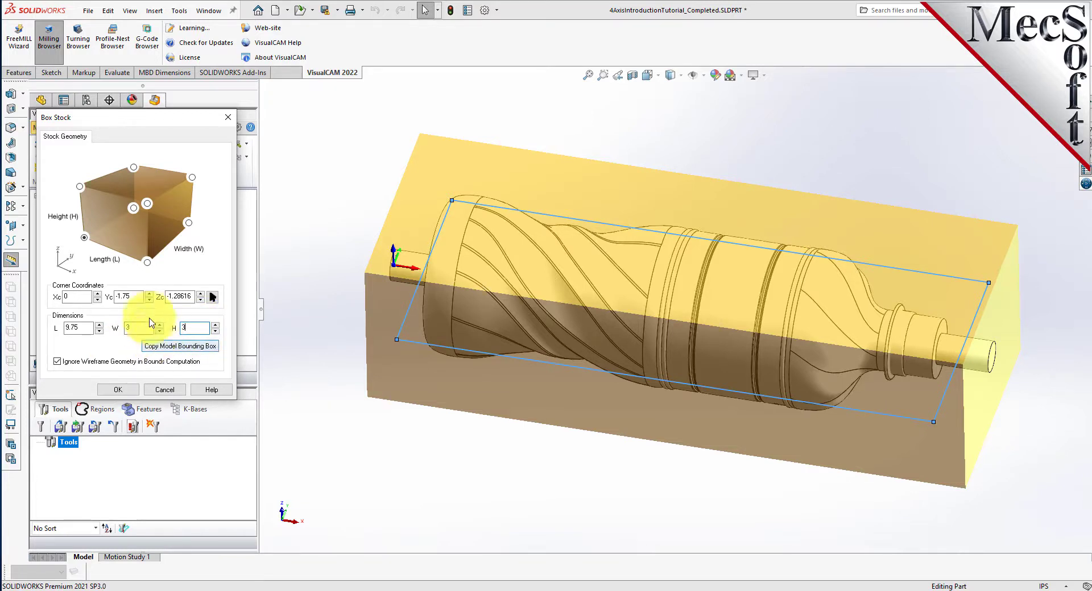
pyautogui.click(85, 239)
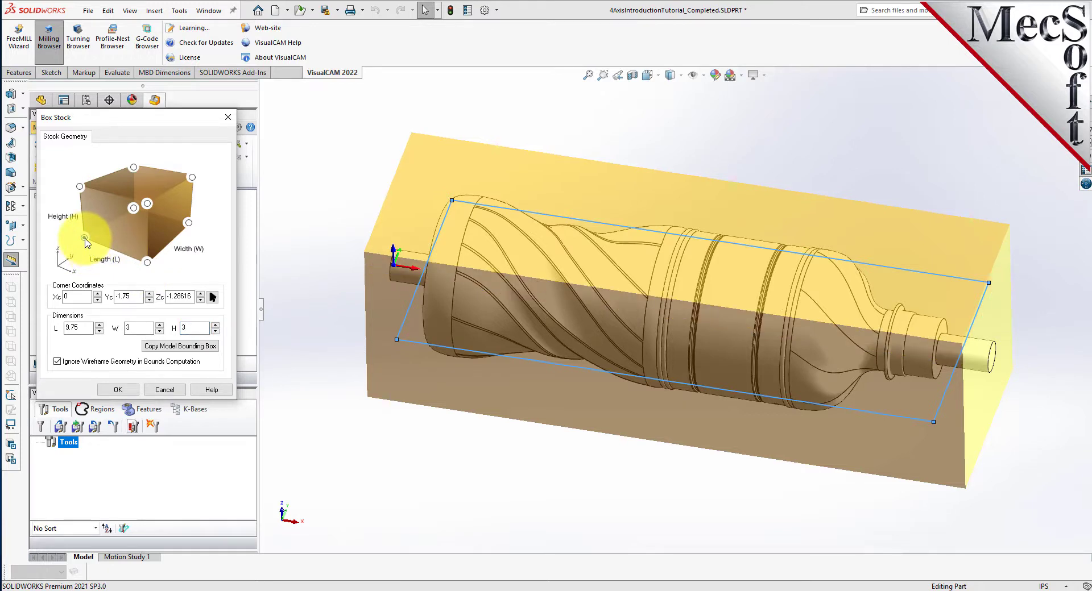
pyautogui.click(118, 390)
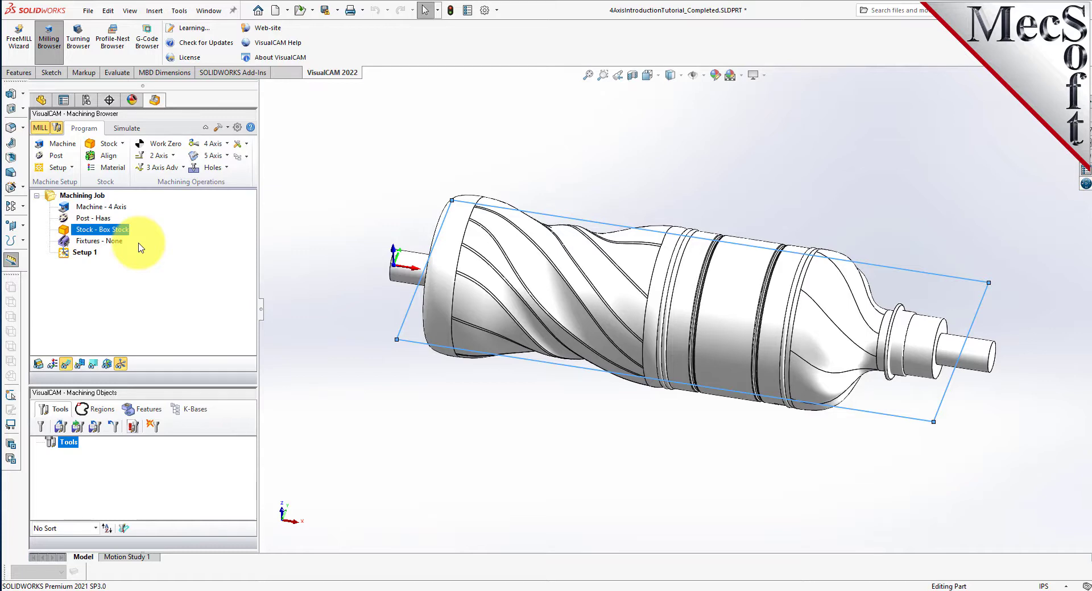
# Step: Turn on the display of the box stock around the bottle model
pyautogui.click(39, 365)
pyautogui.click(38, 365)
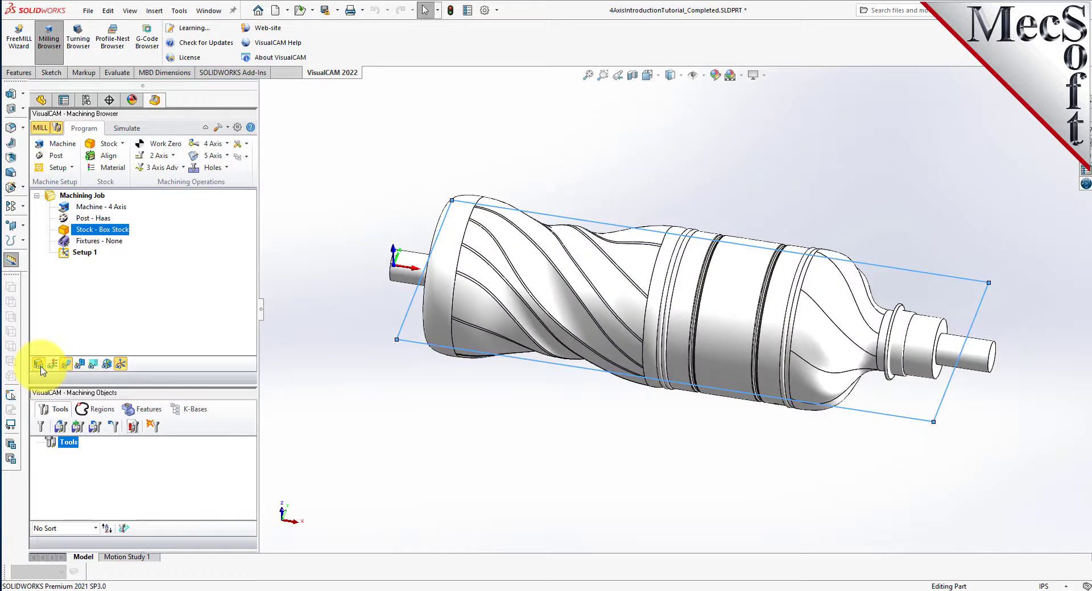
pyautogui.click(39, 364)
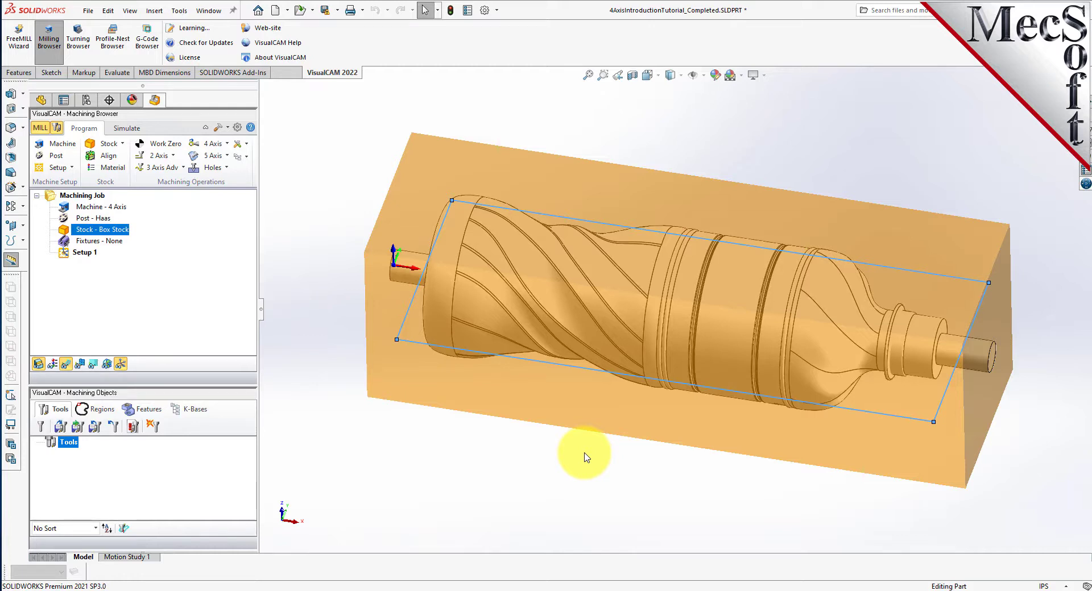
# Step: Align the stock about the part using Center for both the Z and XY alignment
pyautogui.click(116, 159)
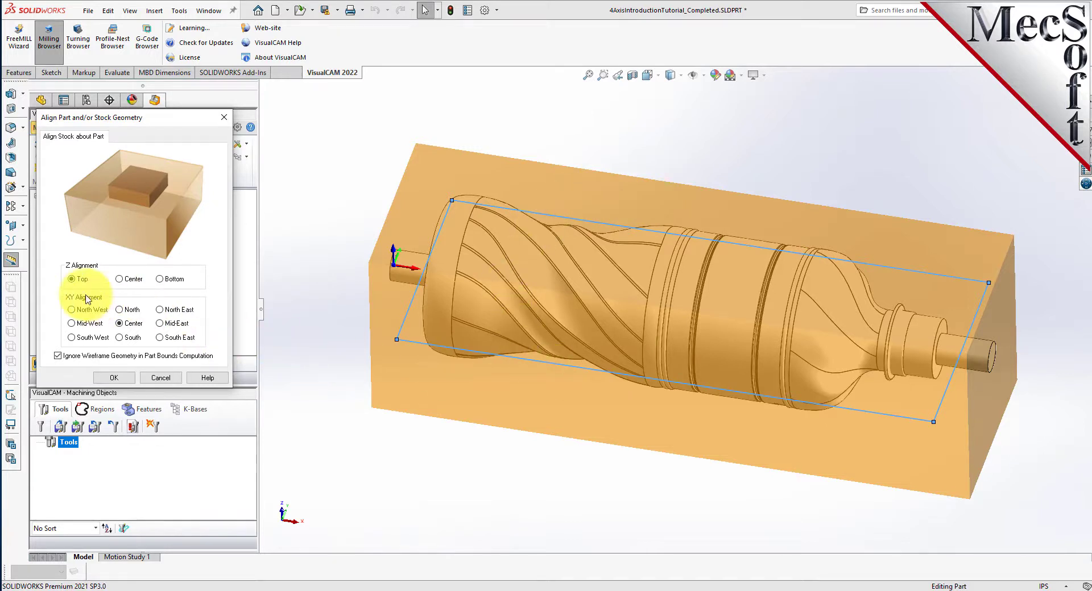
pyautogui.click(121, 280)
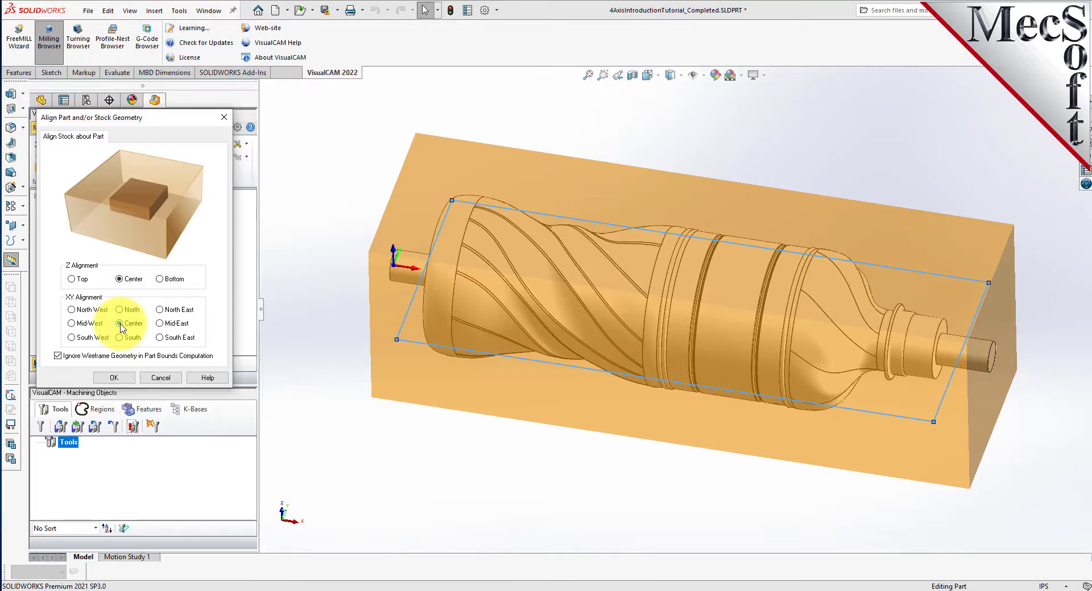
pyautogui.click(128, 380)
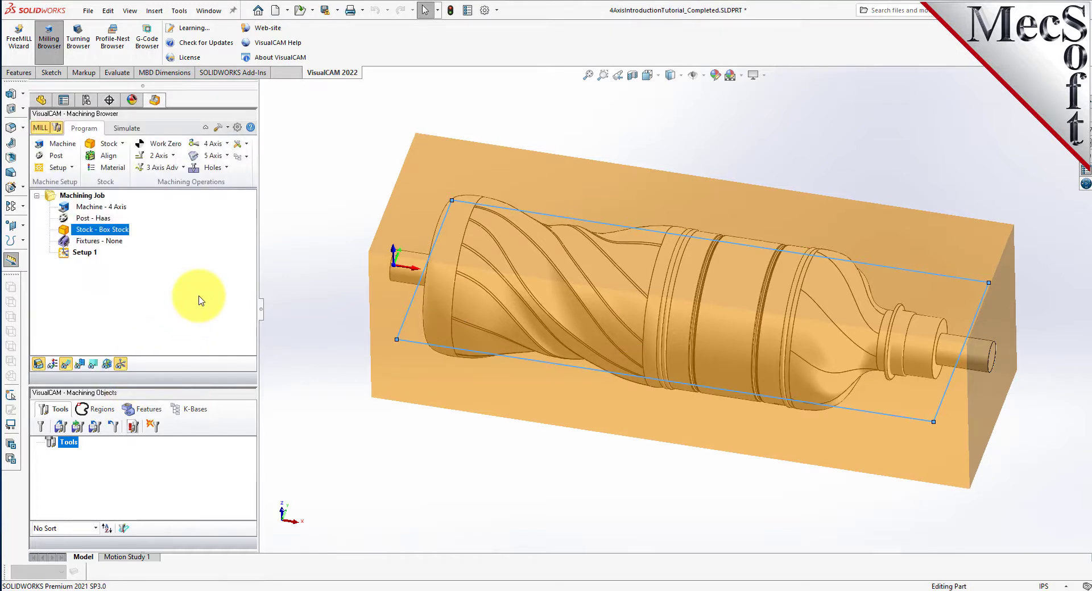
pyautogui.moveTo(558, 324)
pyautogui.mouseDown(button='middle')
pyautogui.moveTo(460, 299)
pyautogui.moveTo(555, 348)
pyautogui.moveTo(562, 332)
pyautogui.mouseUp(button='middle')
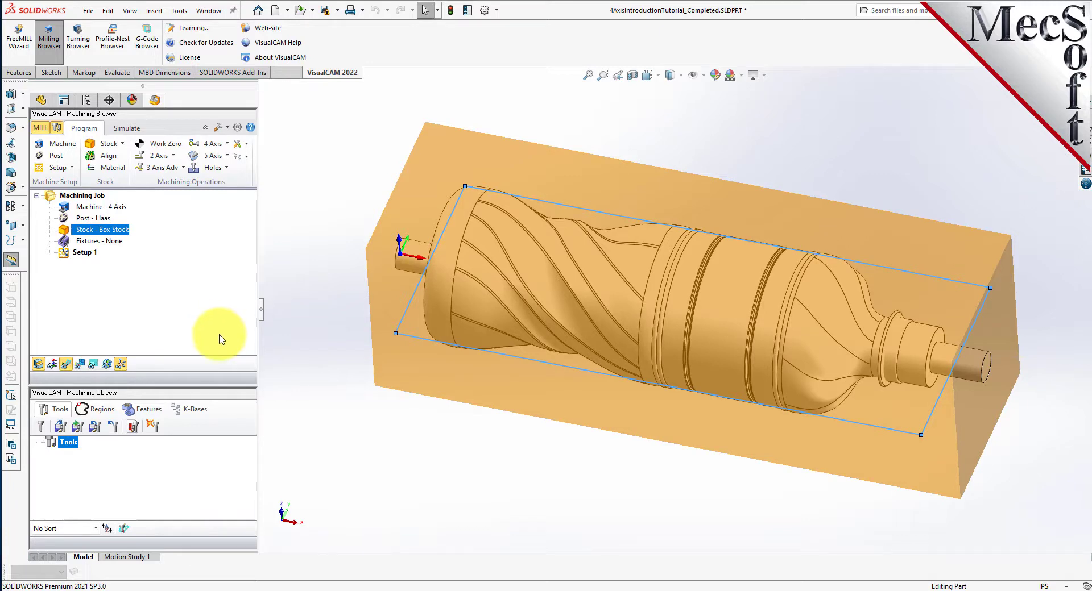
# Step: Assign WOOD from the FeedsSpeedsDataINCH.xml material file as the stock material
pyautogui.click(114, 168)
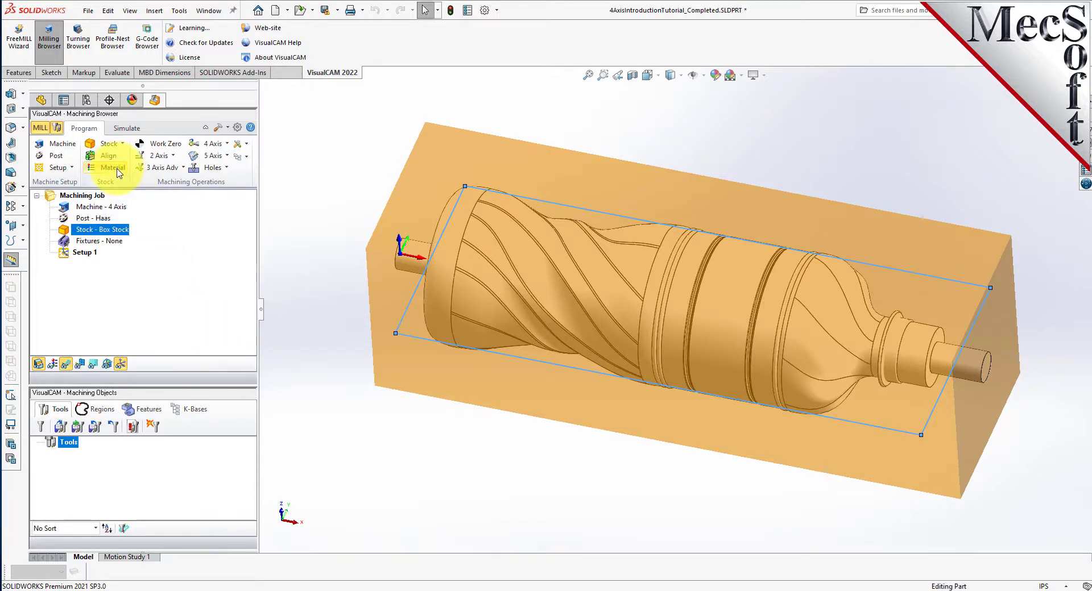
pyautogui.moveTo(137, 117); pyautogui.dragTo(220, 144)
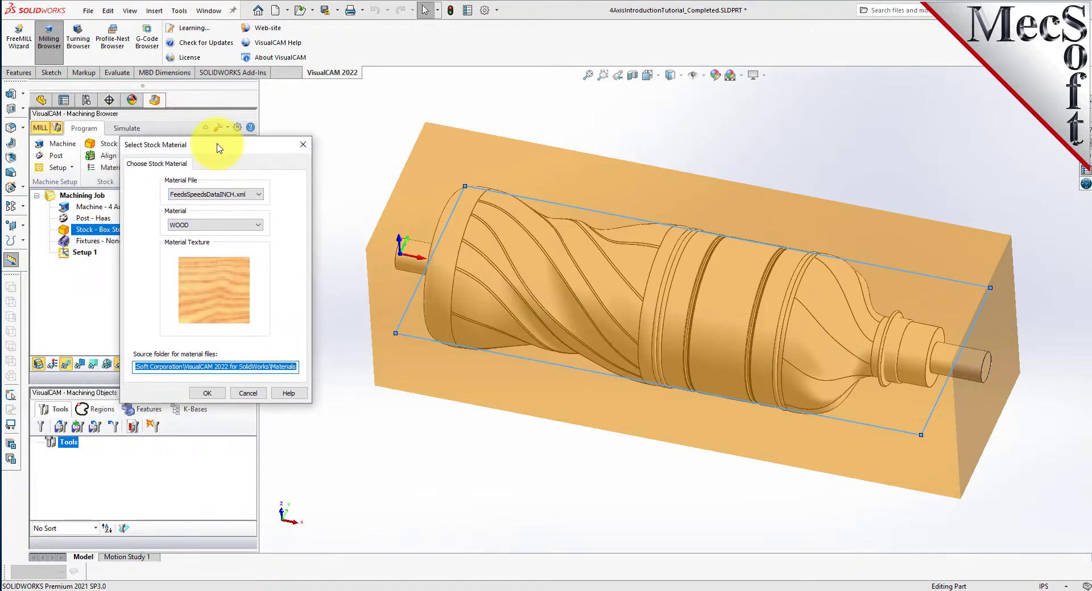
pyautogui.click(258, 225)
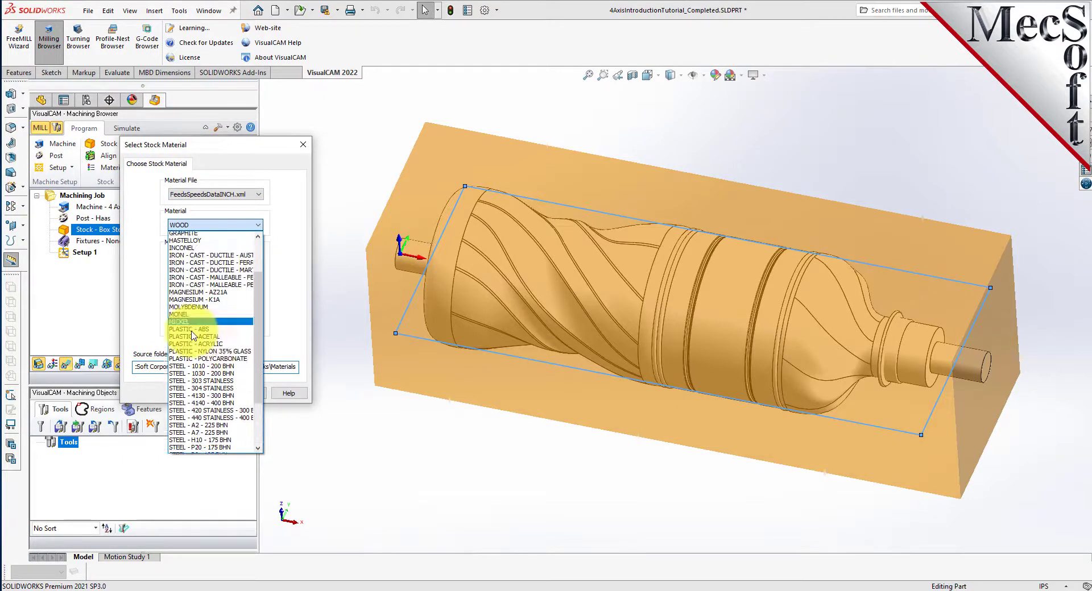
pyautogui.scroll(-5, 185, 272)
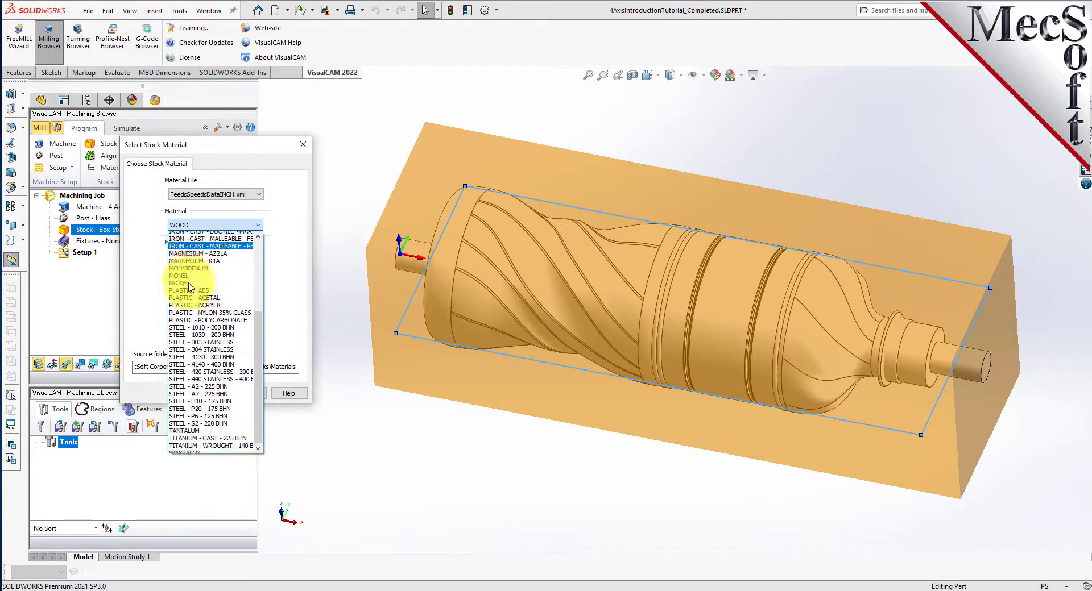
pyautogui.click(184, 448)
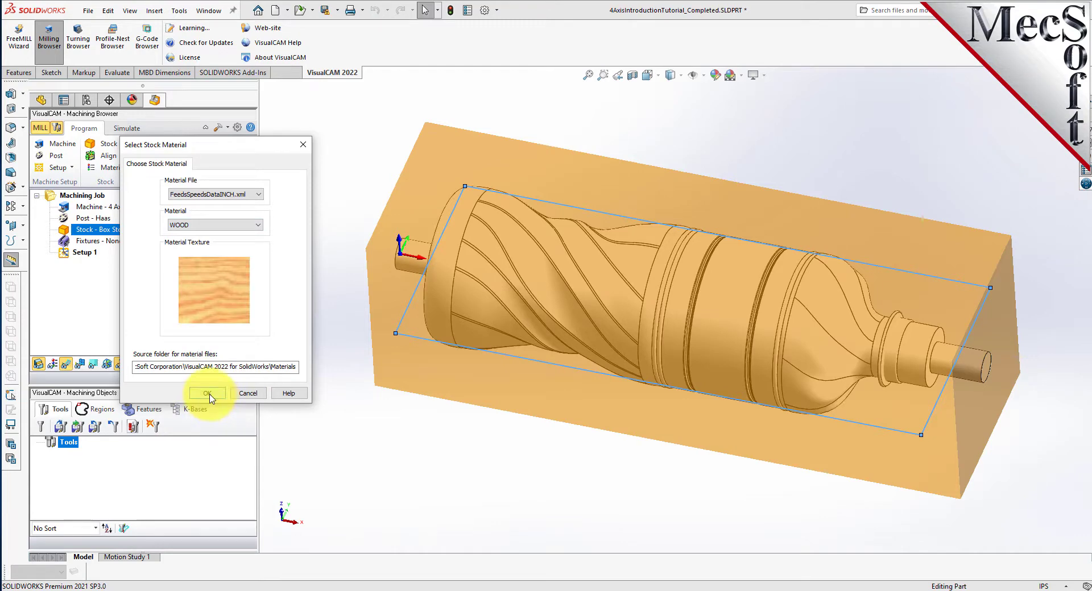
pyautogui.click(211, 393)
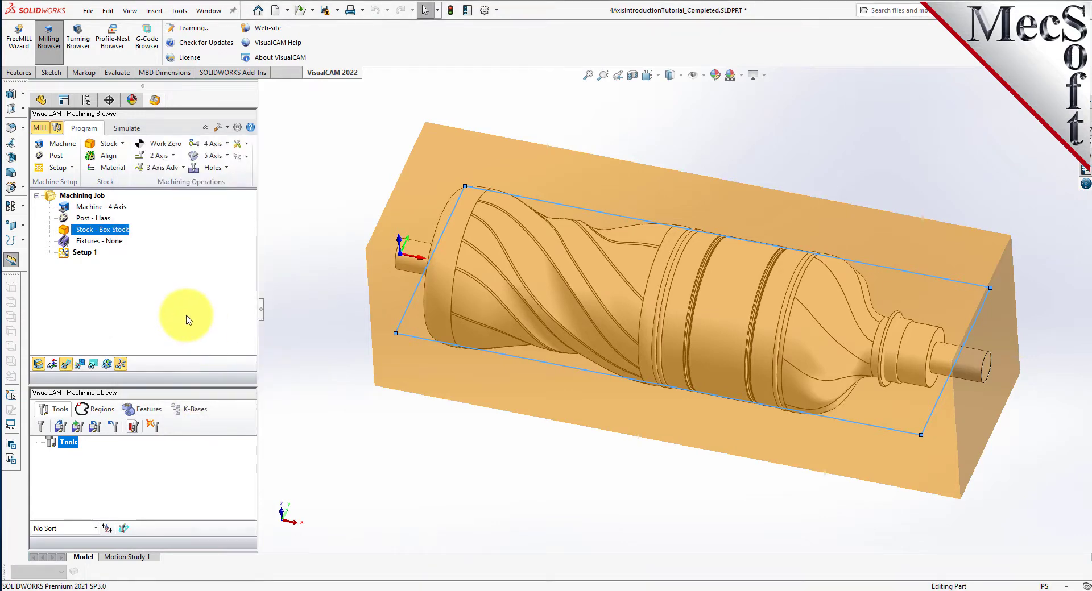
# Step: Preview the box stock with its wood material texture, then return it to the plain display
pyautogui.click(53, 364)
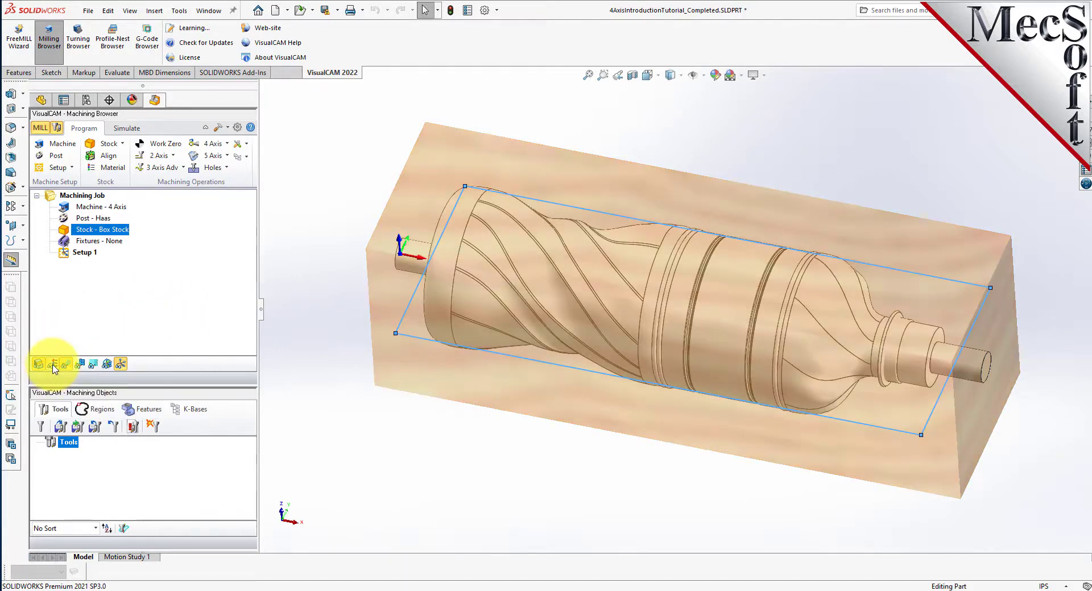
pyautogui.click(54, 365)
pyautogui.click(54, 365)
pyautogui.moveTo(484, 326); pyautogui.dragTo(485, 370, button='middle')
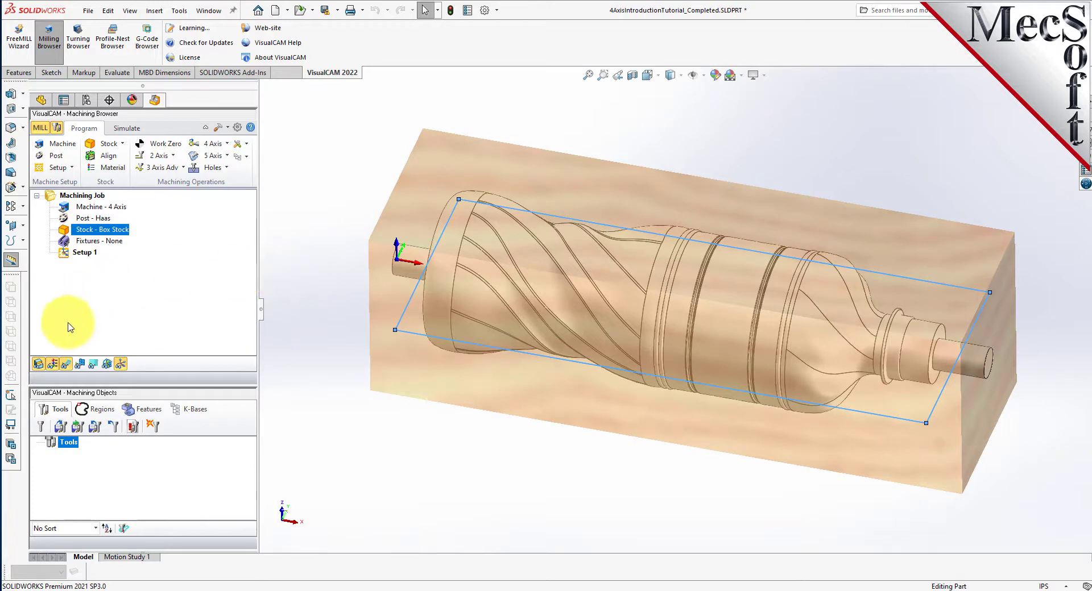
pyautogui.click(51, 364)
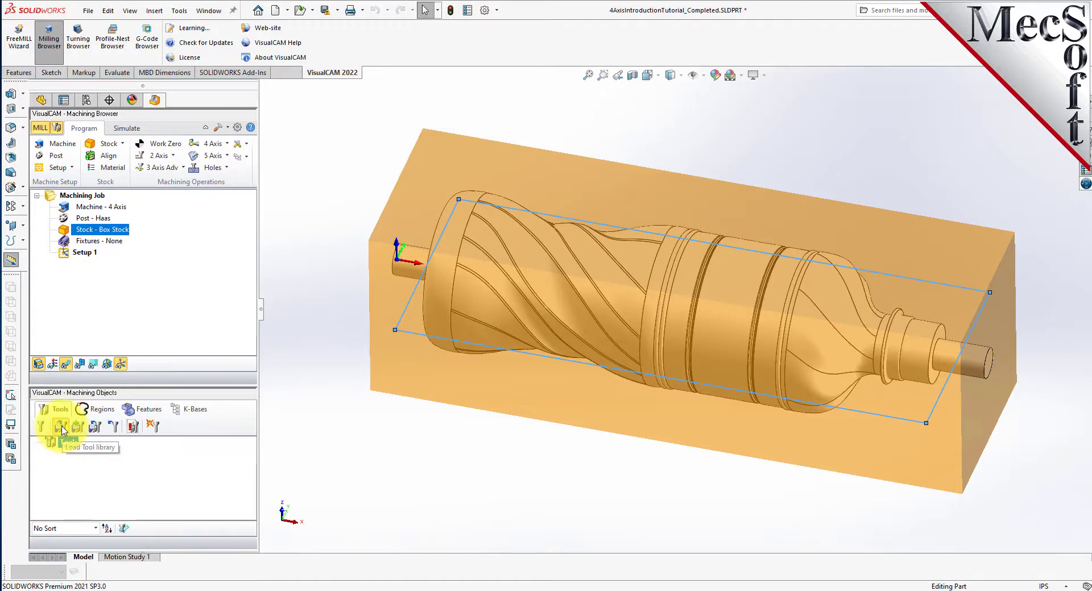
# Step: Load the tool library from the knowledge base file 4AxisIntroductionTutorial.vkb
pyautogui.click(61, 427)
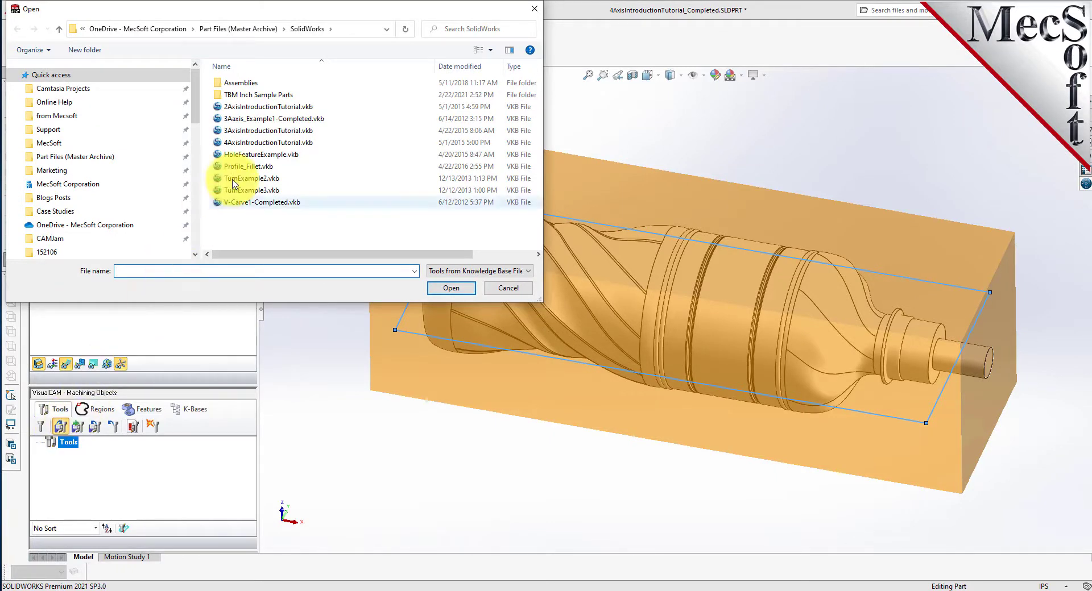
pyautogui.click(216, 143)
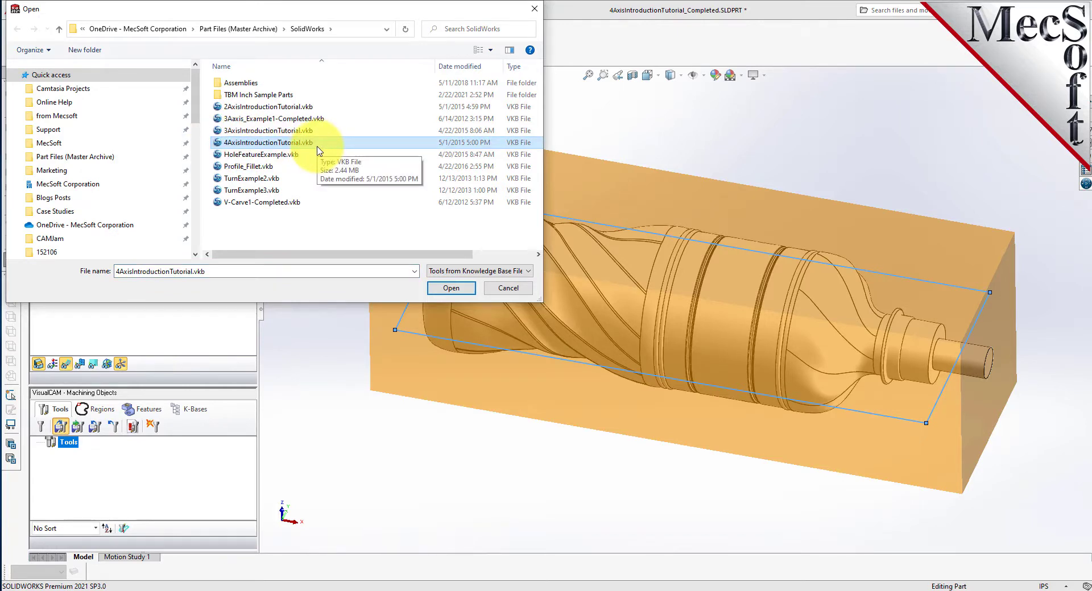
pyautogui.click(455, 288)
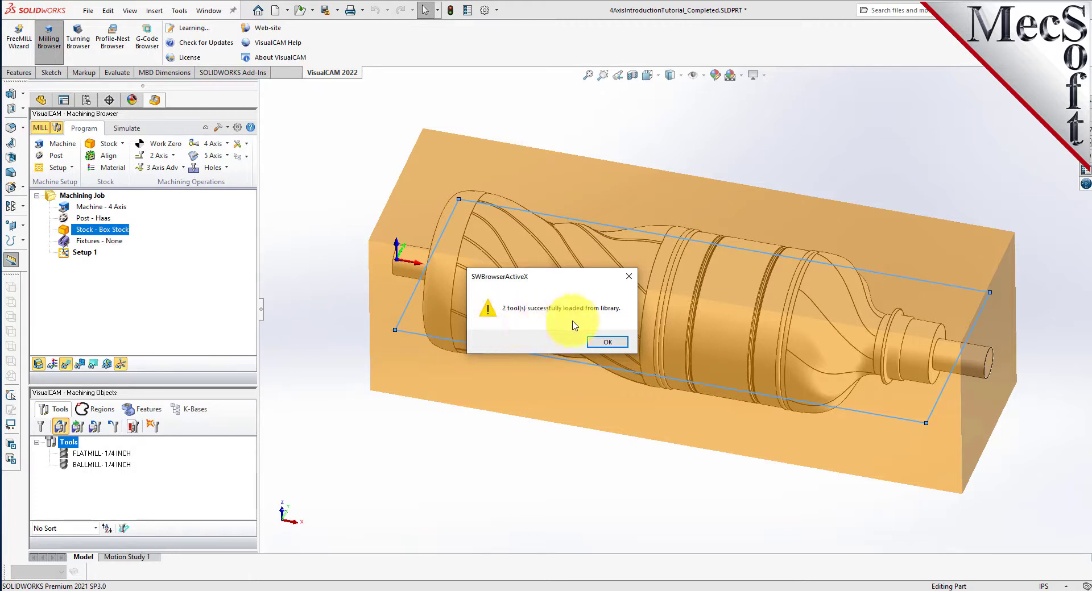
pyautogui.click(607, 341)
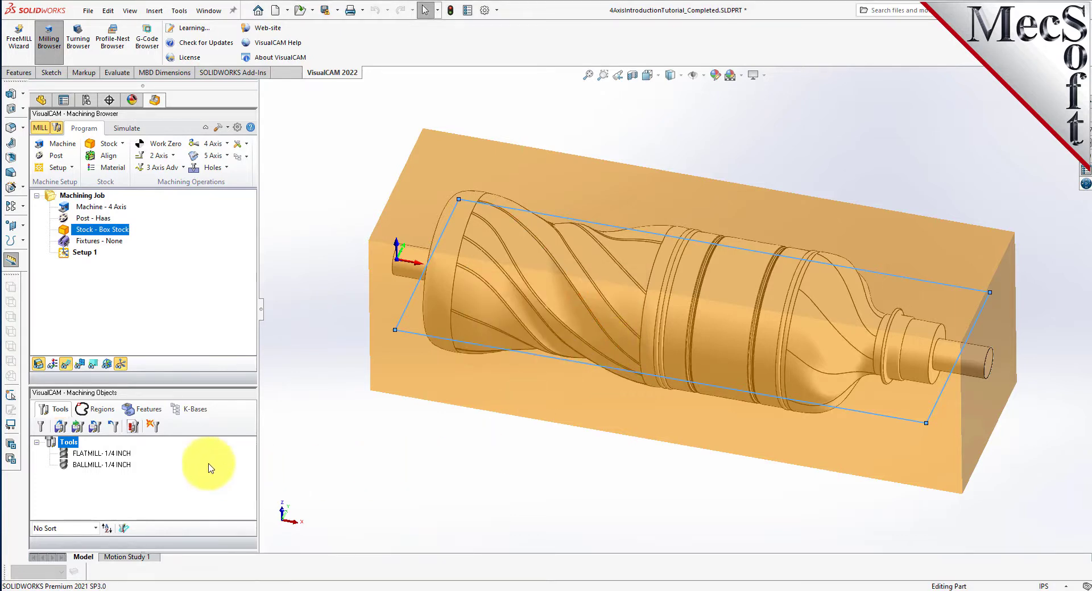
# Step: Review the properties and the feeds and speeds of the 1/4 inch ball mill and 1/4 inch flat mill
pyautogui.click(116, 455)
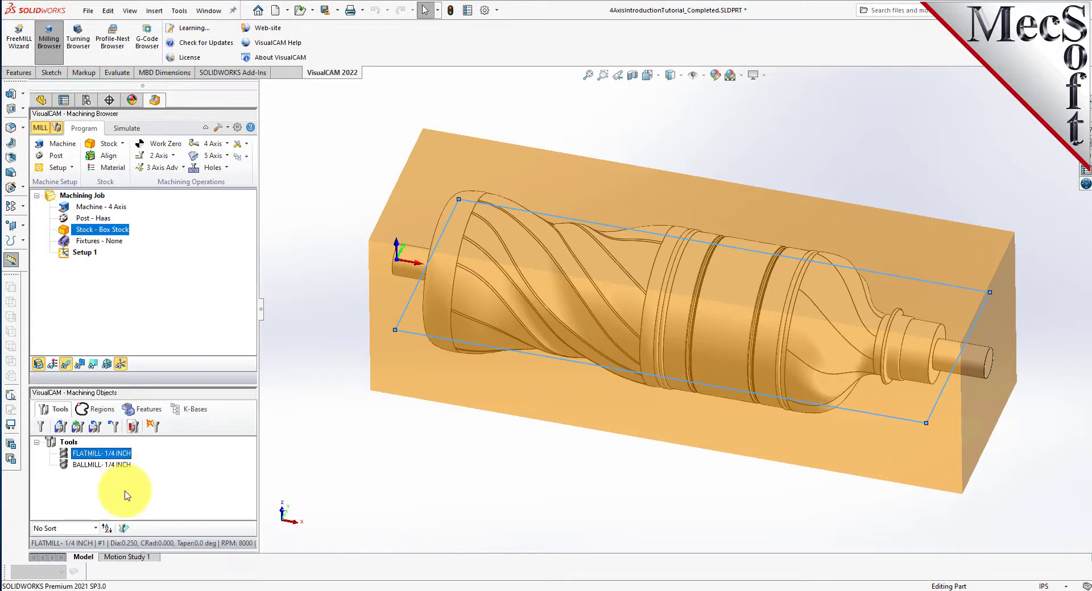
pyautogui.click(120, 466)
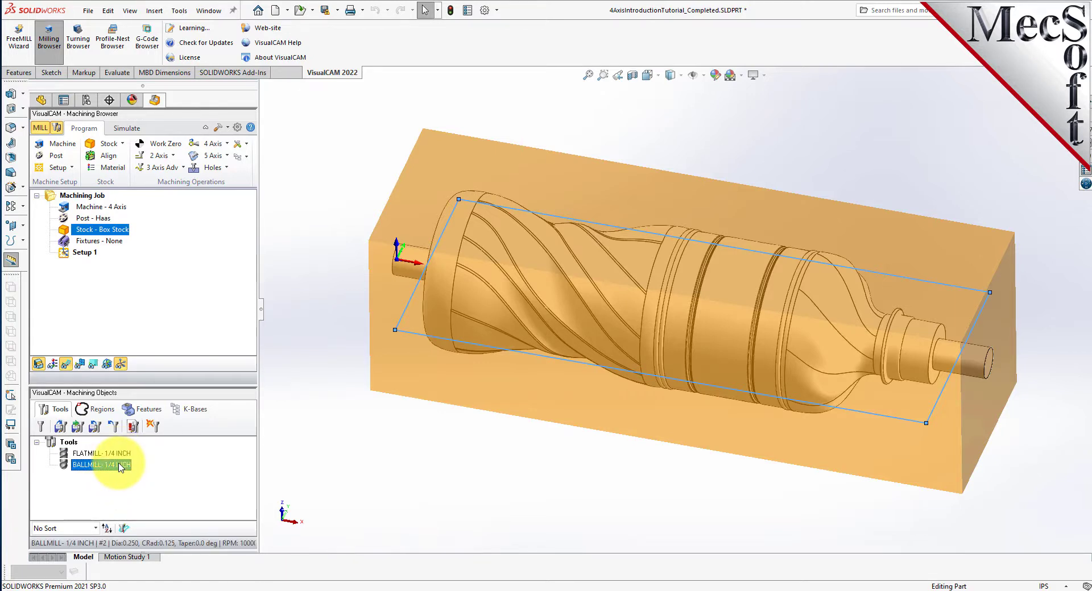
pyautogui.doubleClick(67, 466)
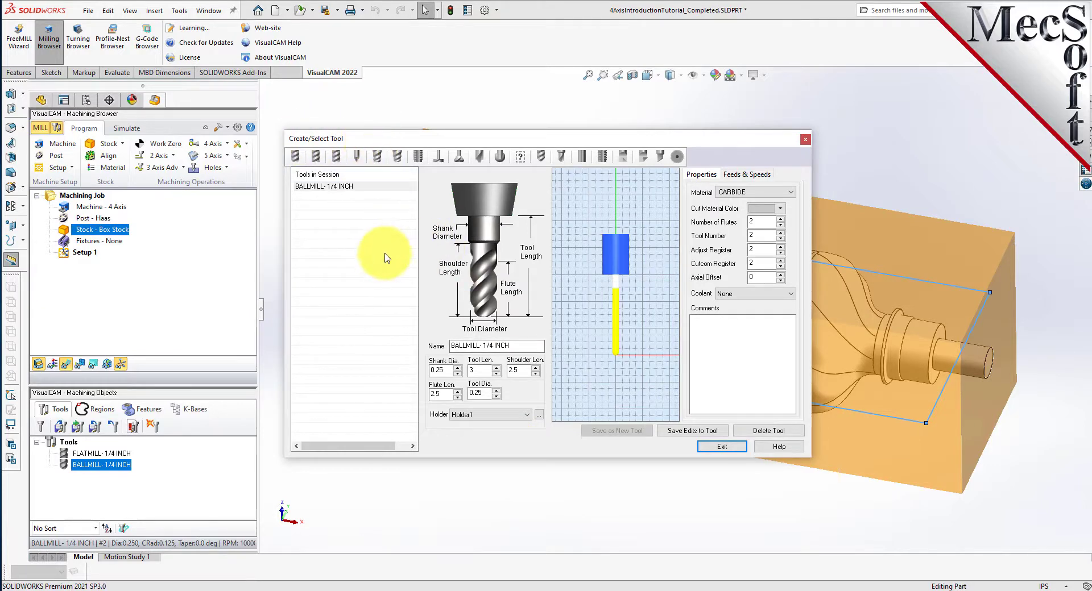
pyautogui.click(746, 175)
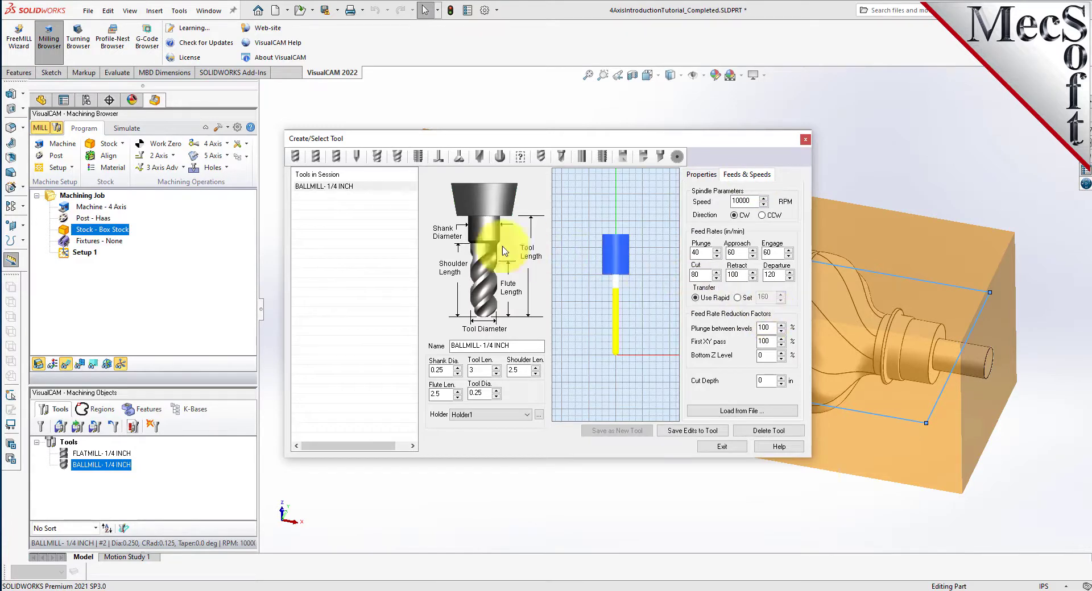
pyautogui.click(295, 156)
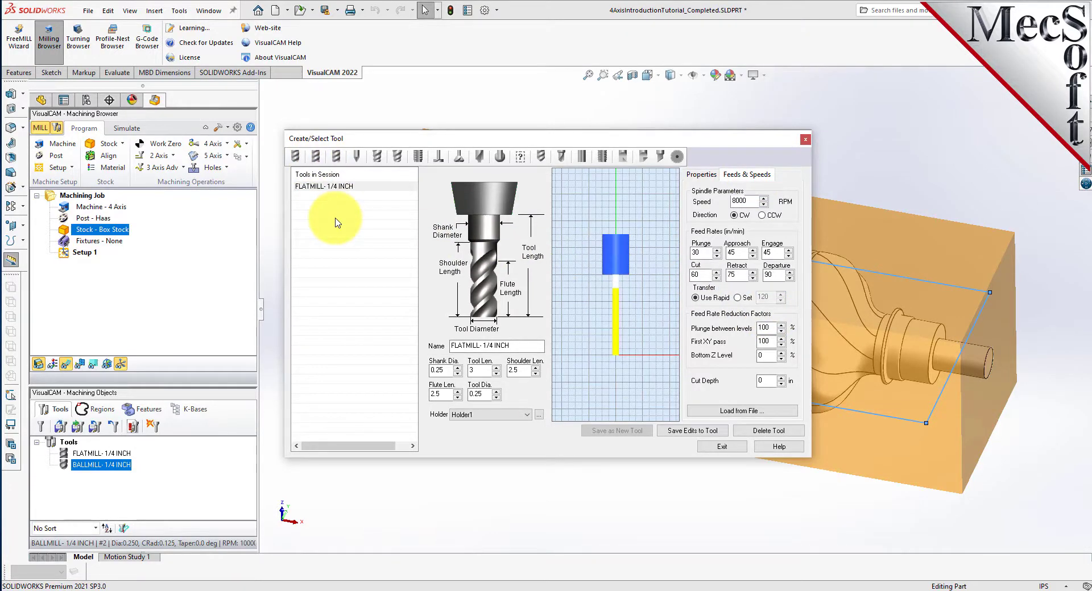
pyautogui.click(295, 157)
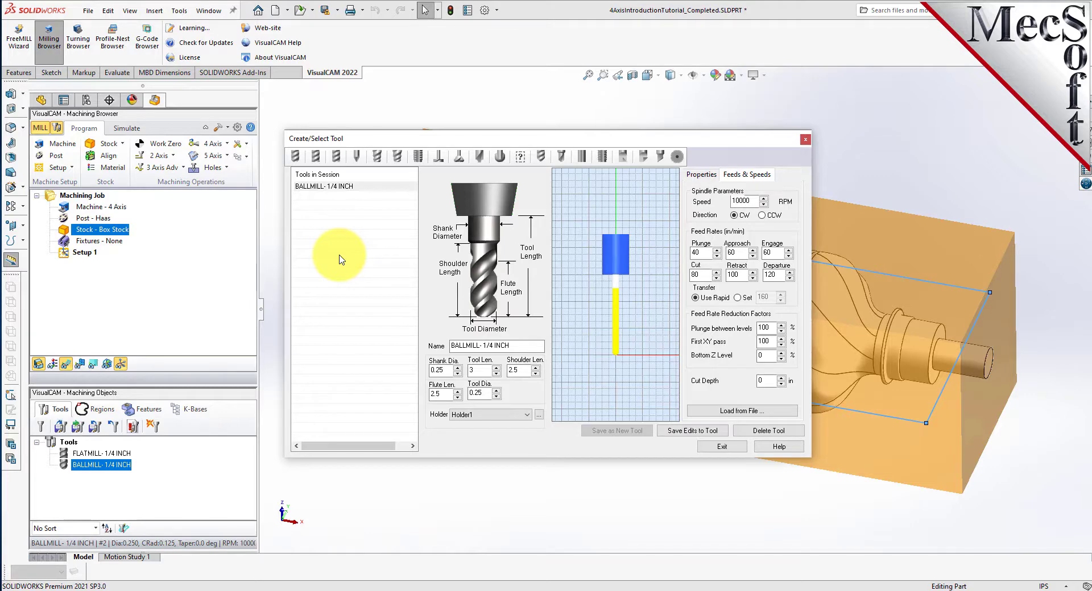
pyautogui.click(722, 446)
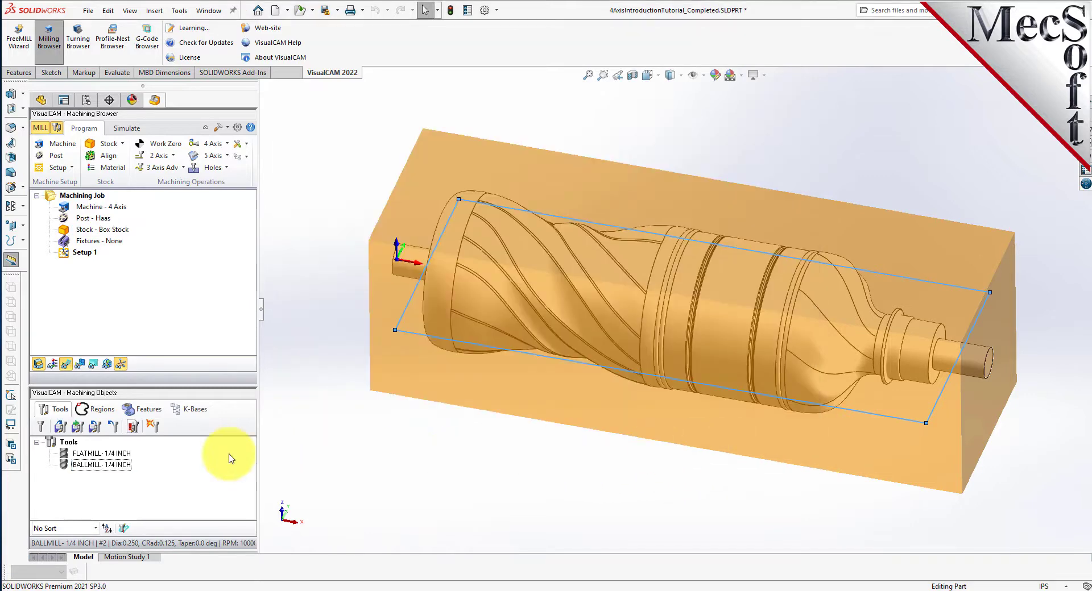
pyautogui.click(57, 492)
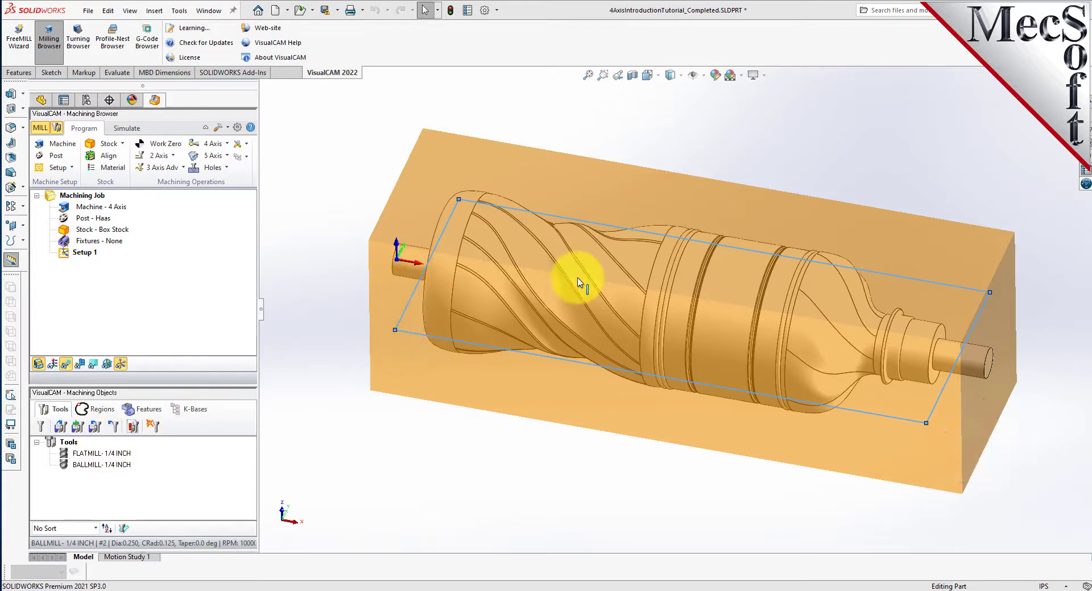
# Step: Examine the support shafts at both ends of the bottle and the rectangular sketch around it
pyautogui.click(978, 359)
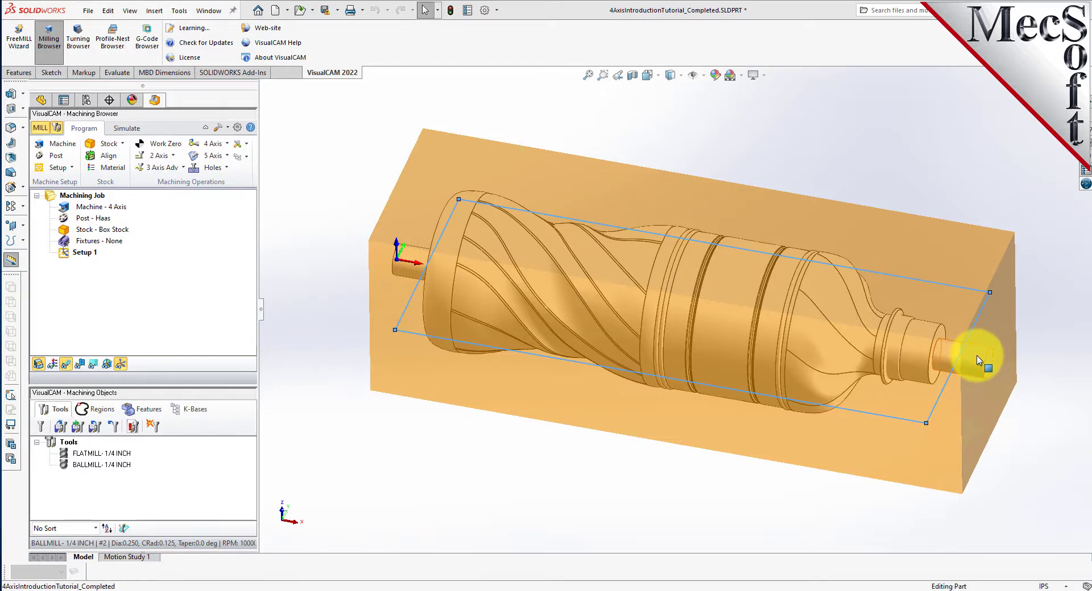
pyautogui.click(407, 270)
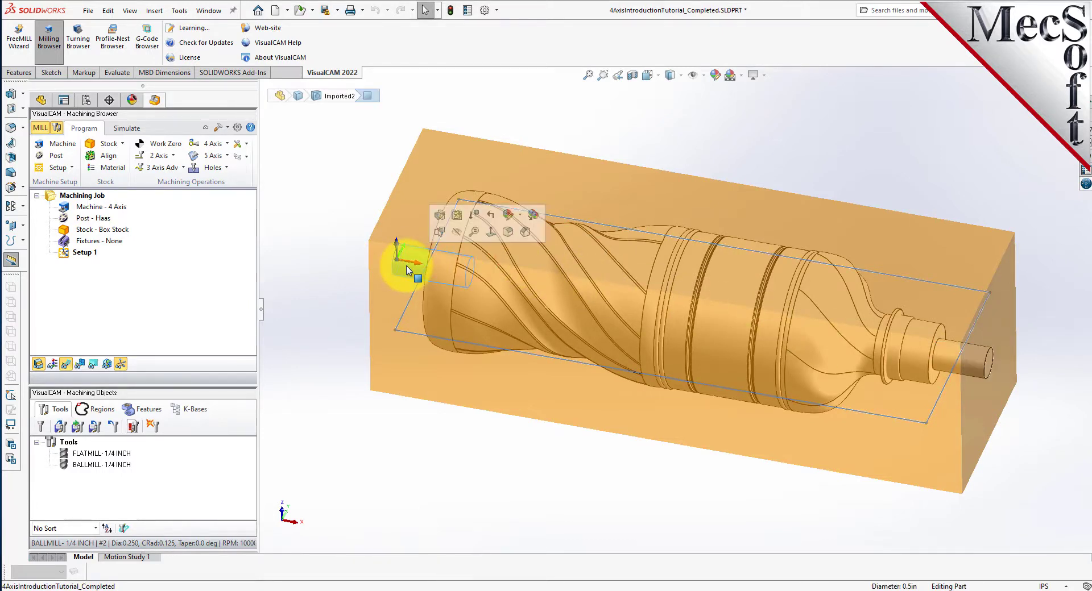
pyautogui.click(327, 307)
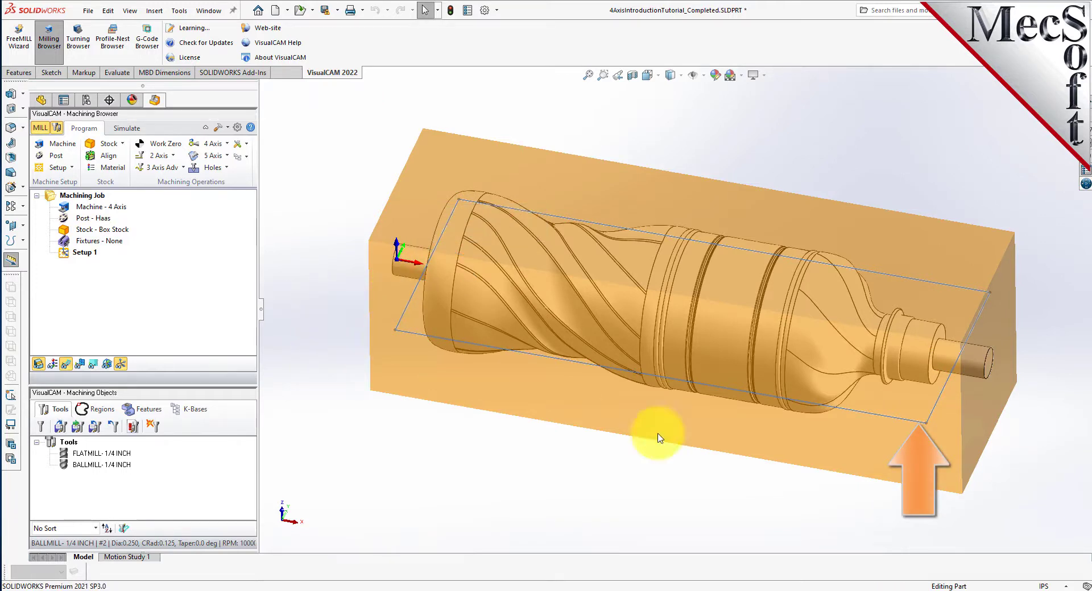
pyautogui.click(861, 413)
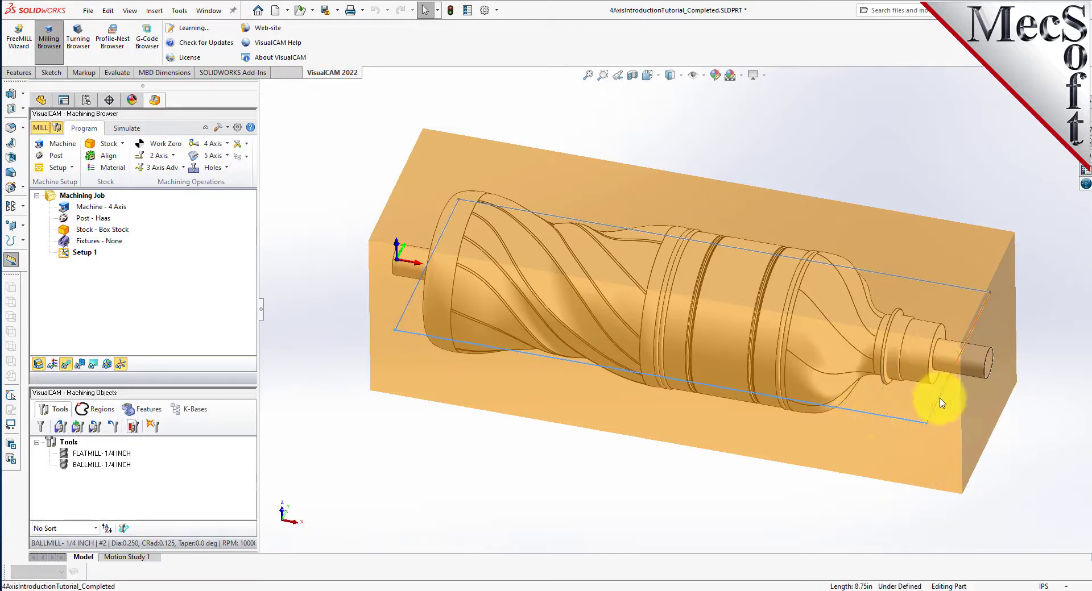
pyautogui.click(934, 283)
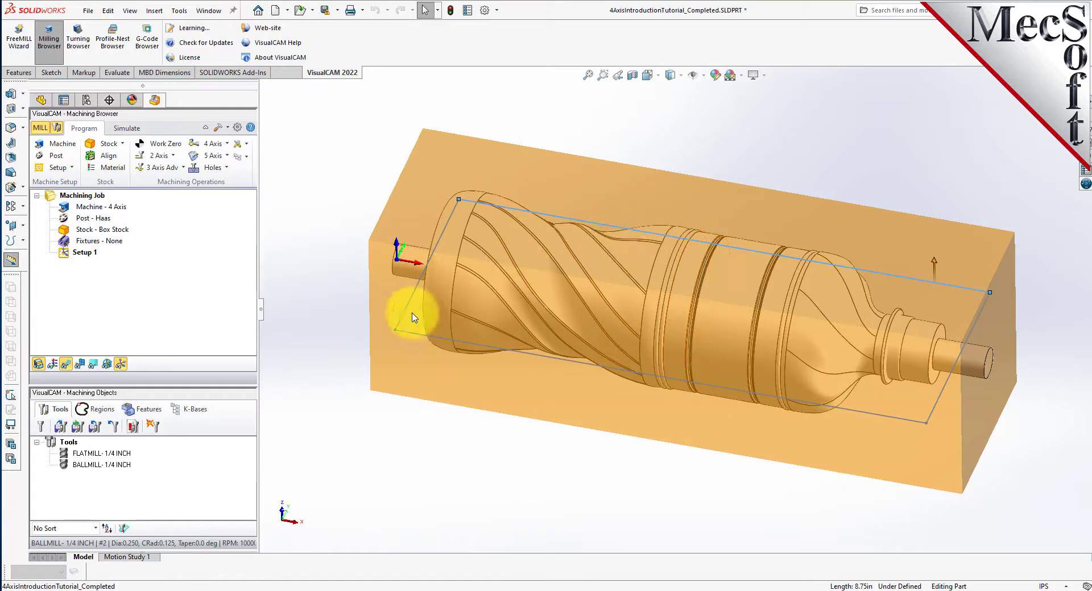
pyautogui.press('Escape')
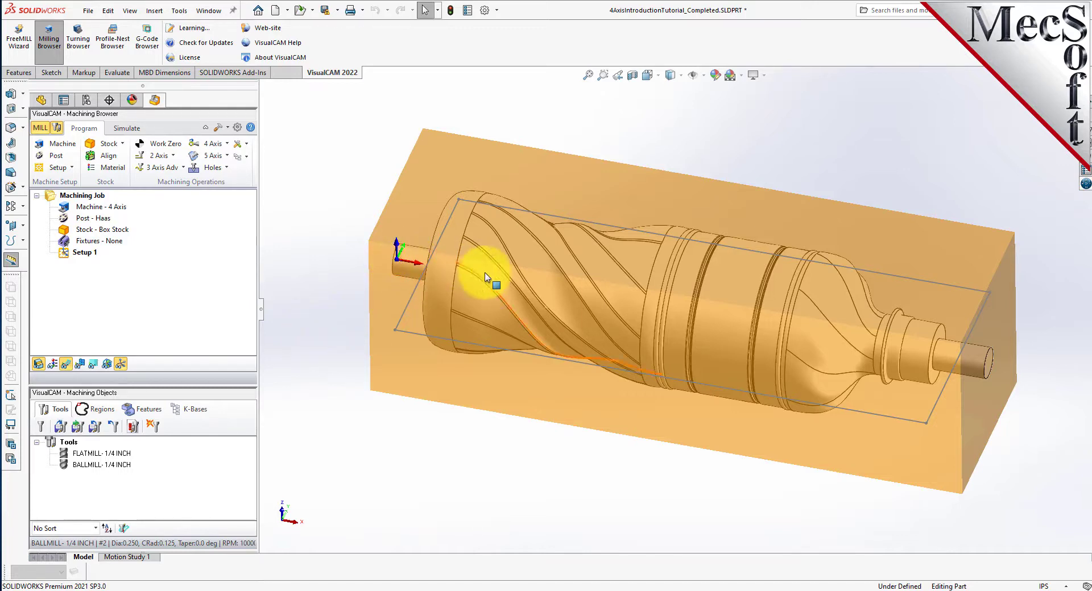
# Step: Start a 3-axis Horizontal Roughing operation under Setup 1
pyautogui.click(85, 253)
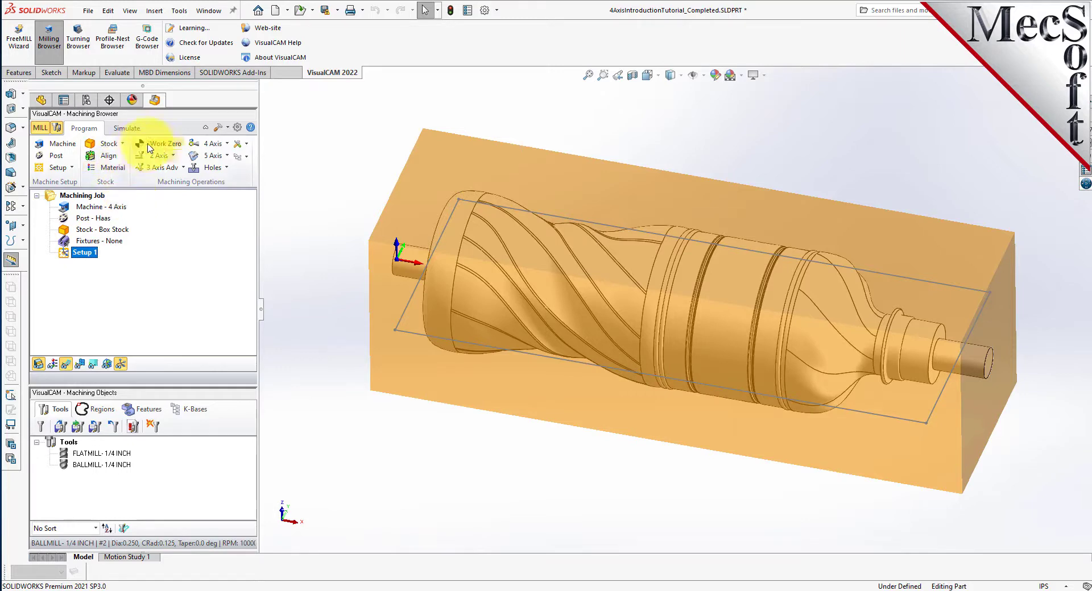
pyautogui.click(163, 167)
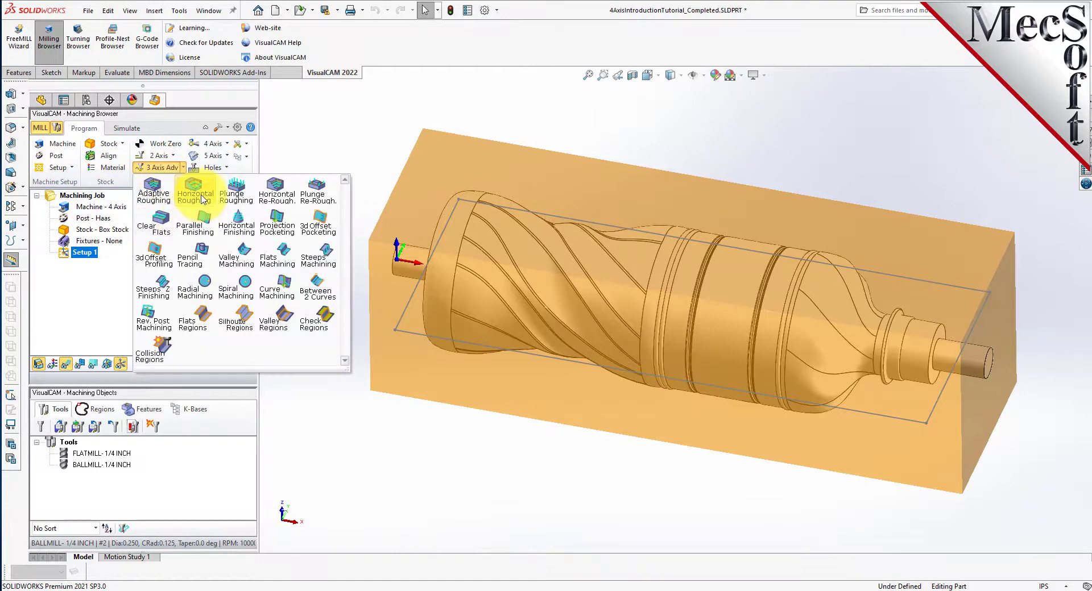
pyautogui.click(201, 200)
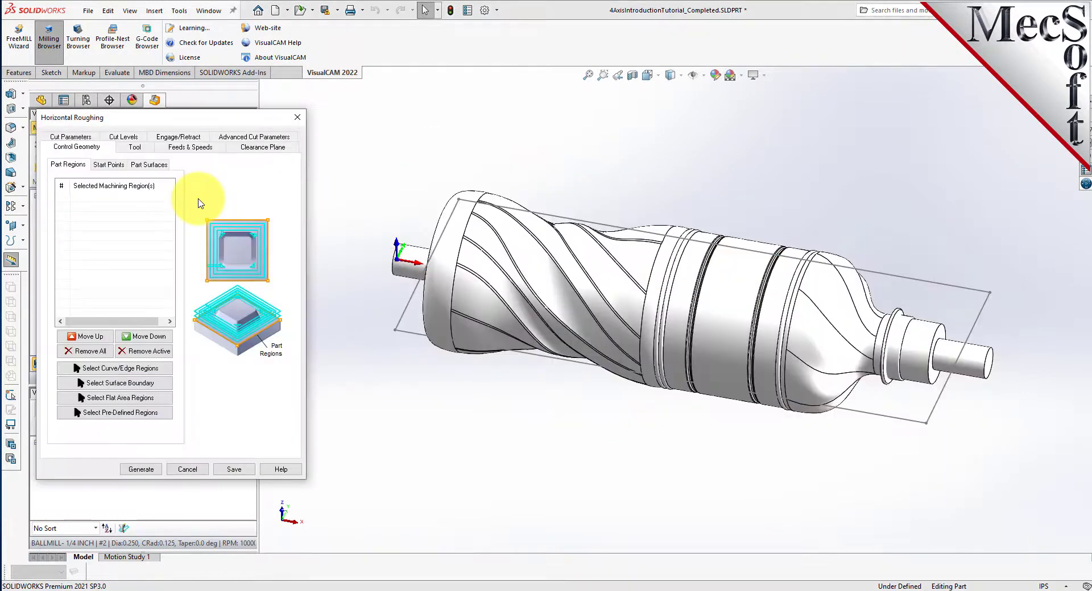
pyautogui.moveTo(170, 116); pyautogui.dragTo(231, 122)
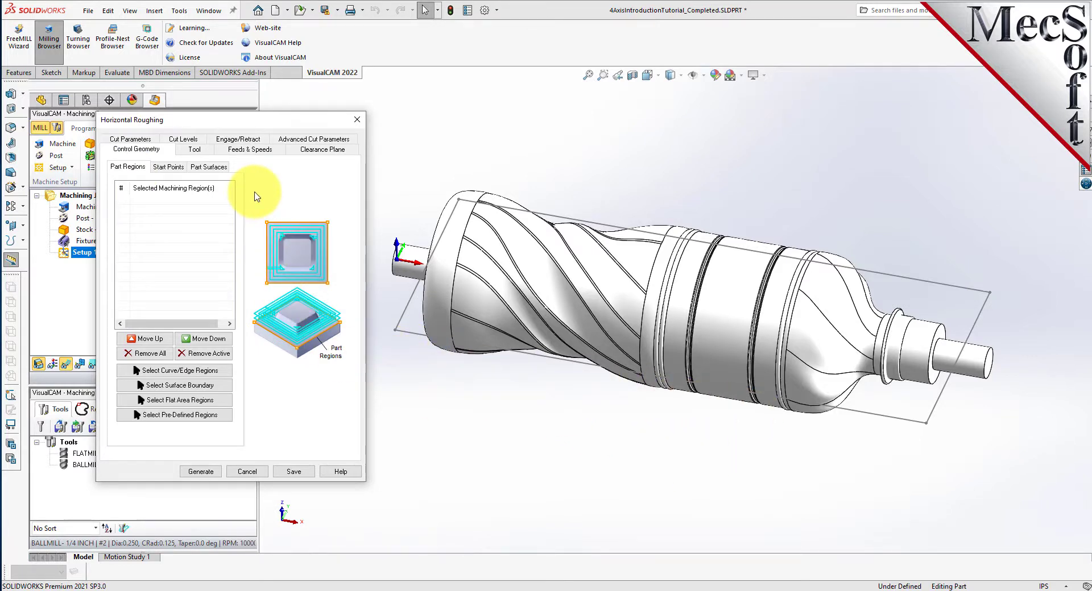
# Step: Assign the four lines of the rectangular sketch around the bottle as the part regions and check each region in the list
pyautogui.click(219, 375)
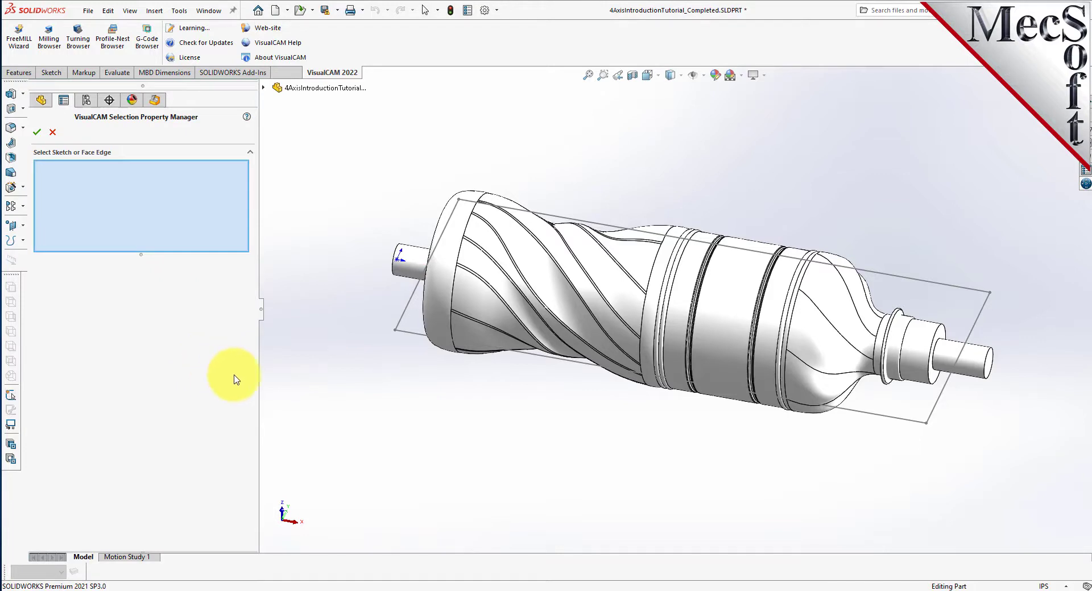
pyautogui.click(400, 319)
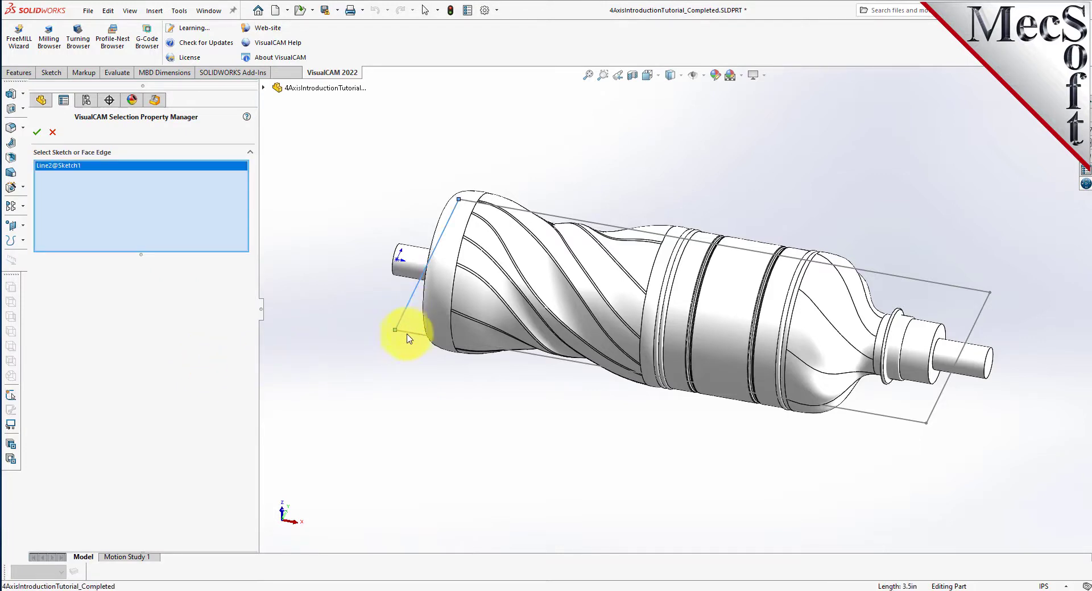
pyautogui.click(416, 334)
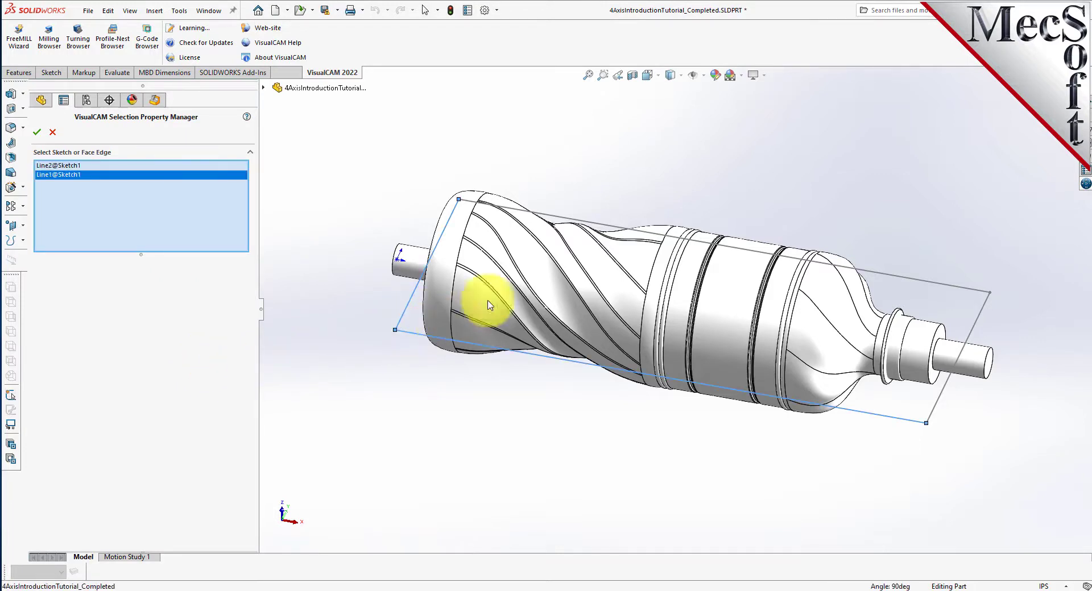
pyautogui.click(575, 219)
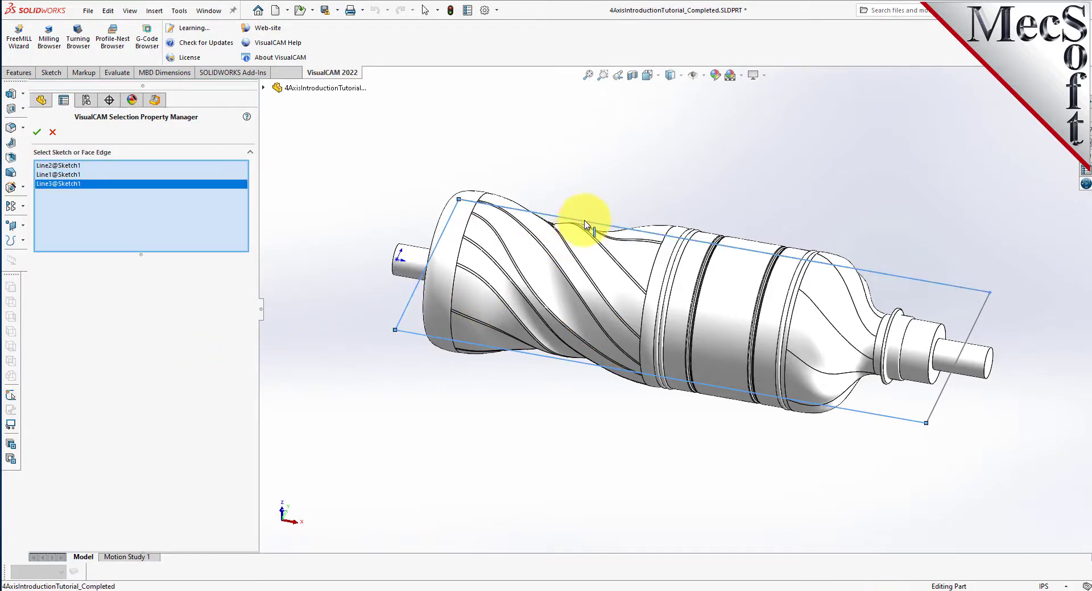
pyautogui.click(981, 313)
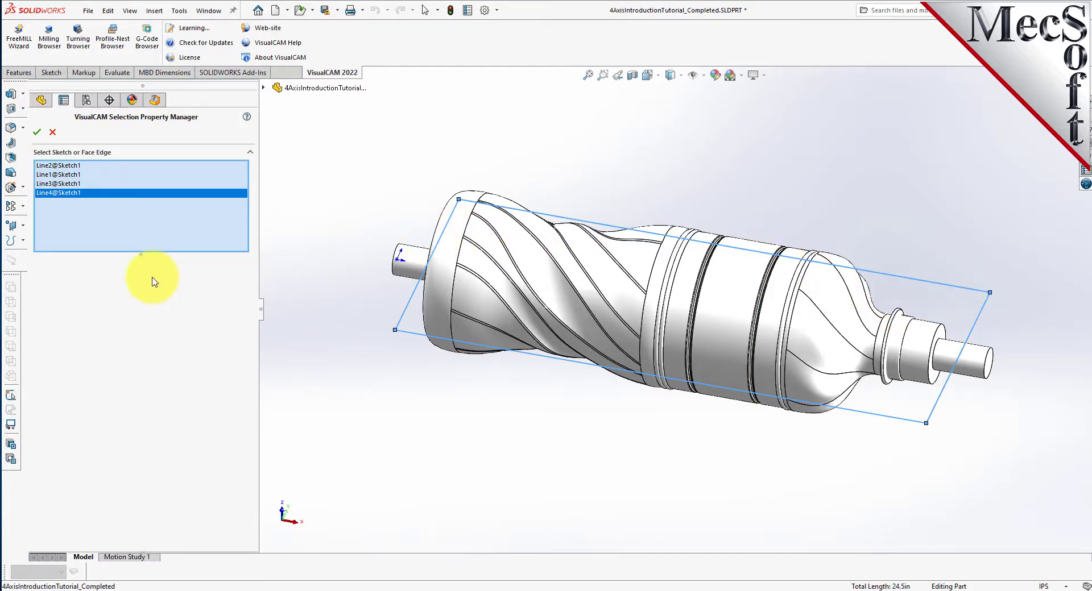
pyautogui.click(37, 133)
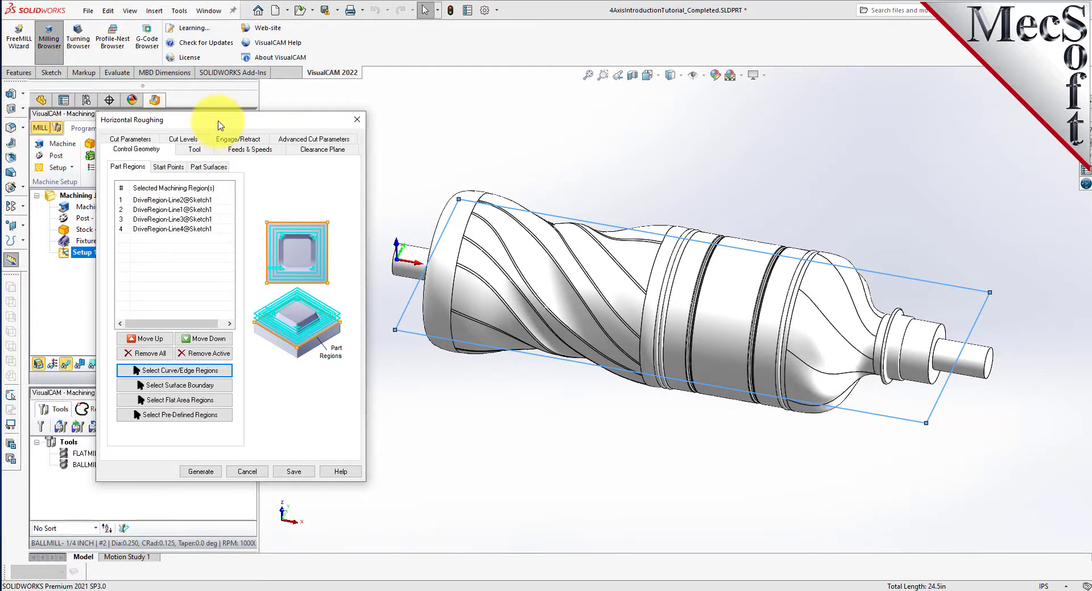
pyautogui.click(180, 201)
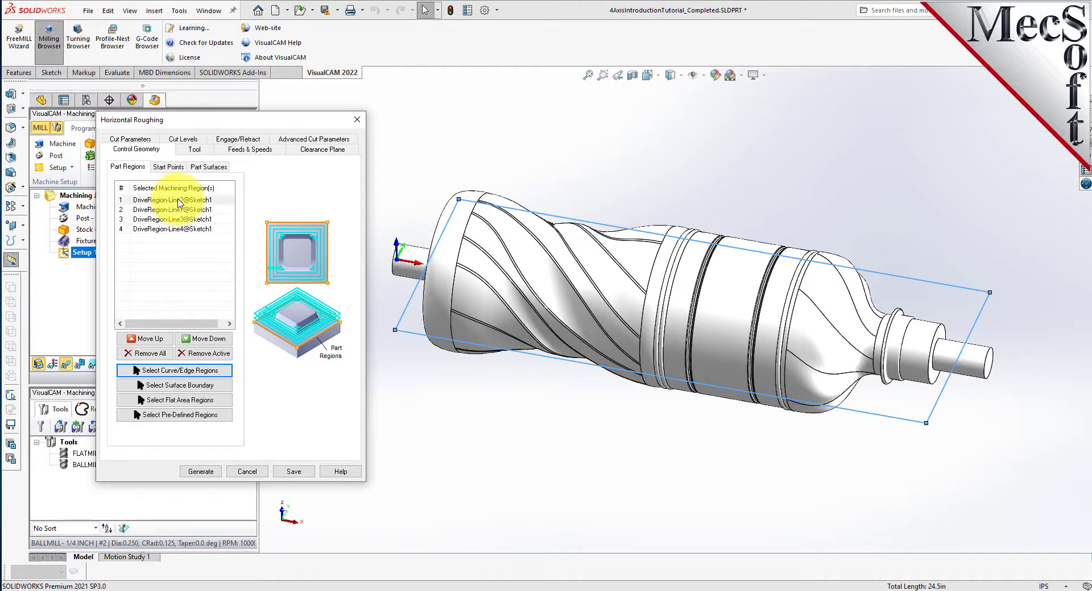
pyautogui.click(182, 211)
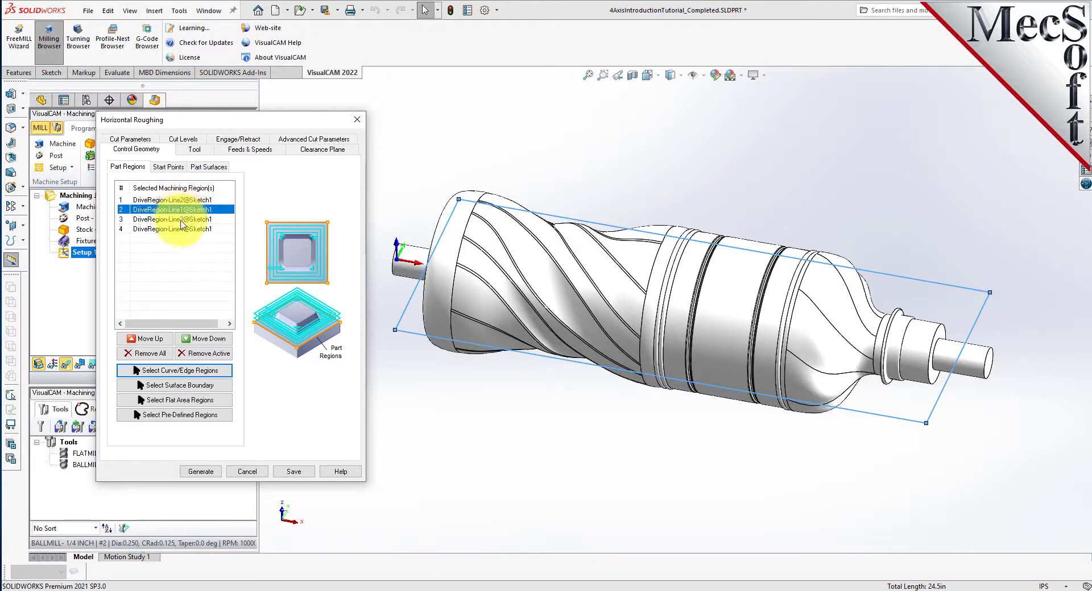
pyautogui.click(182, 219)
pyautogui.click(183, 230)
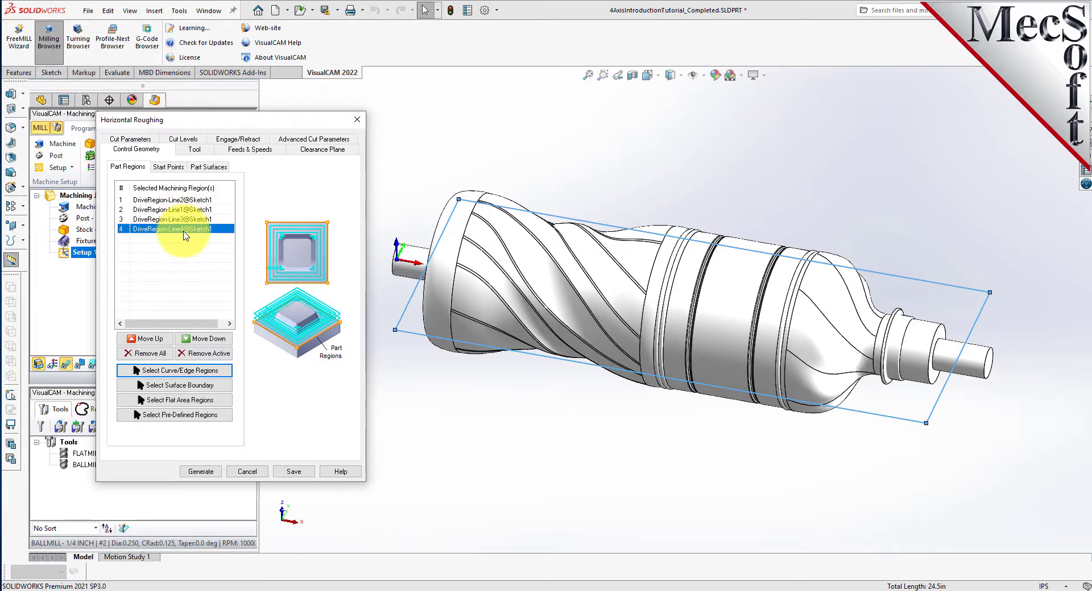
# Step: Assign the FLATMILL- 1/4 INCH tool to the roughing operation and load the feeds and speeds from that tool
pyautogui.click(194, 149)
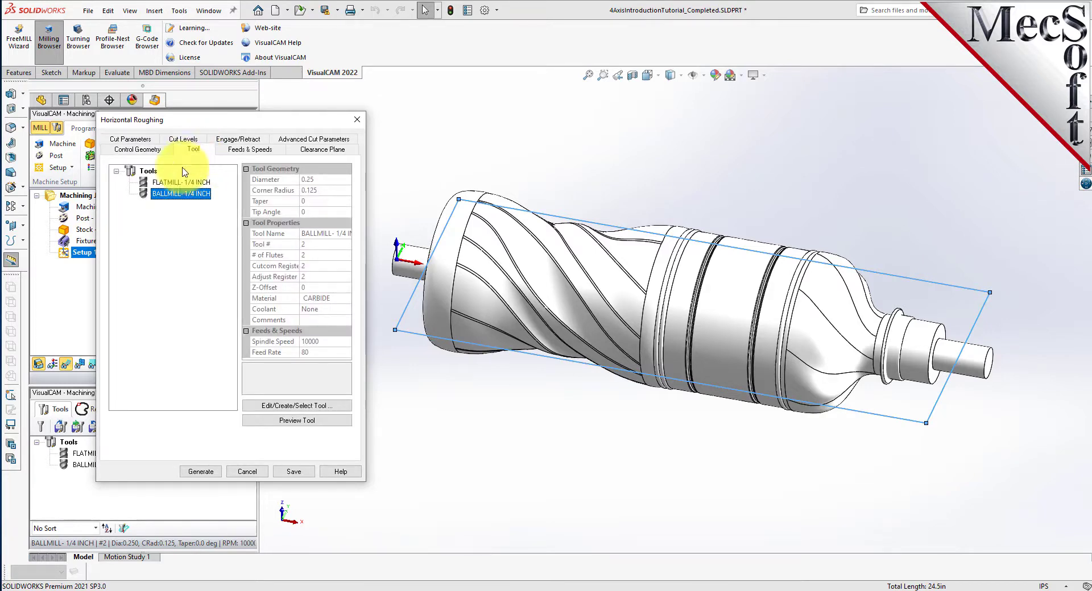
pyautogui.click(174, 183)
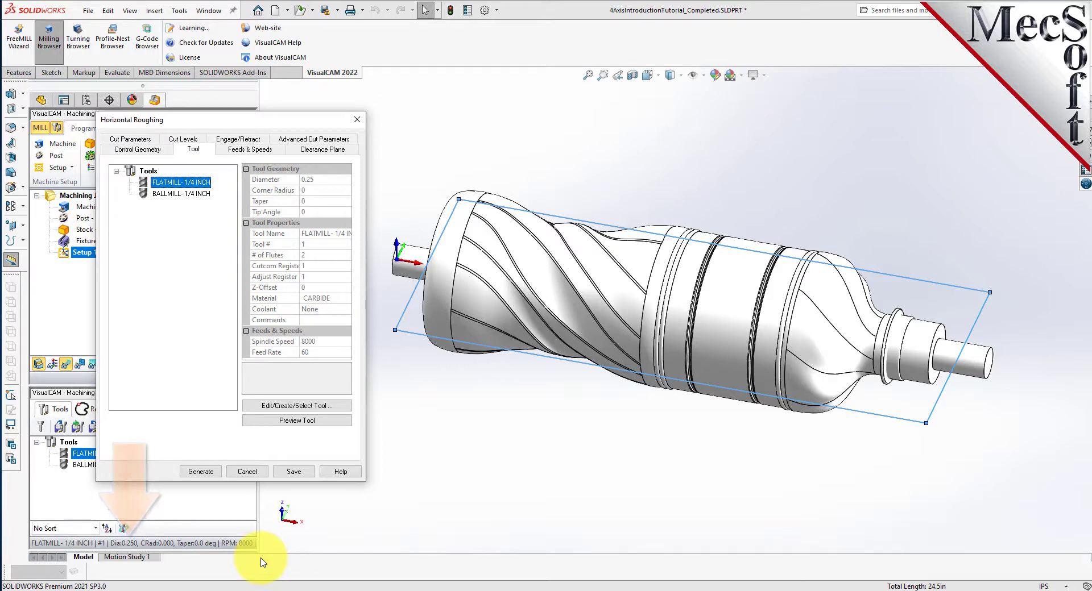
pyautogui.click(249, 149)
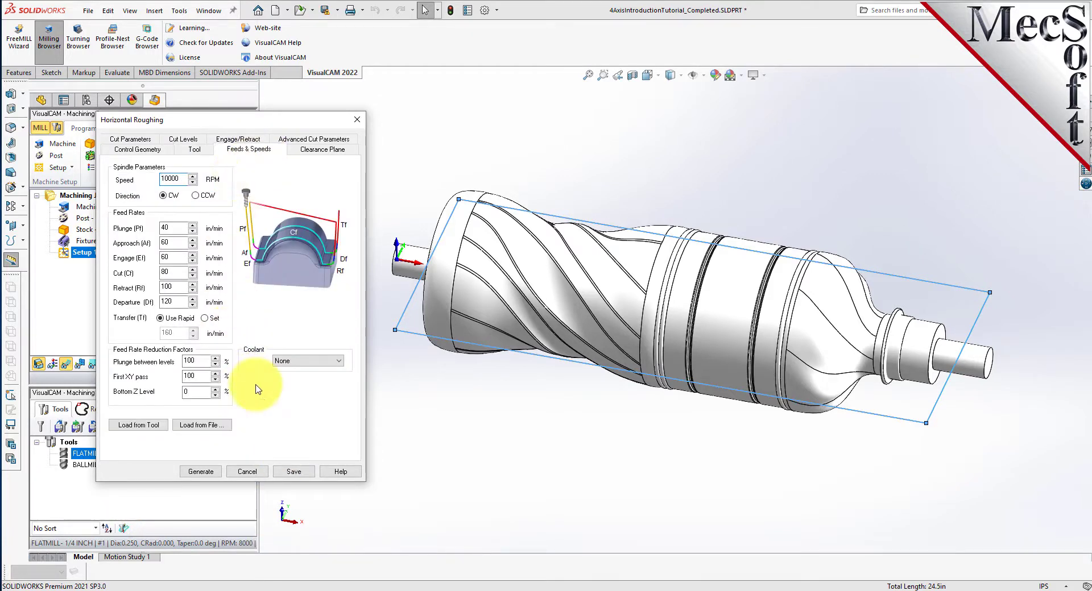
pyautogui.click(143, 428)
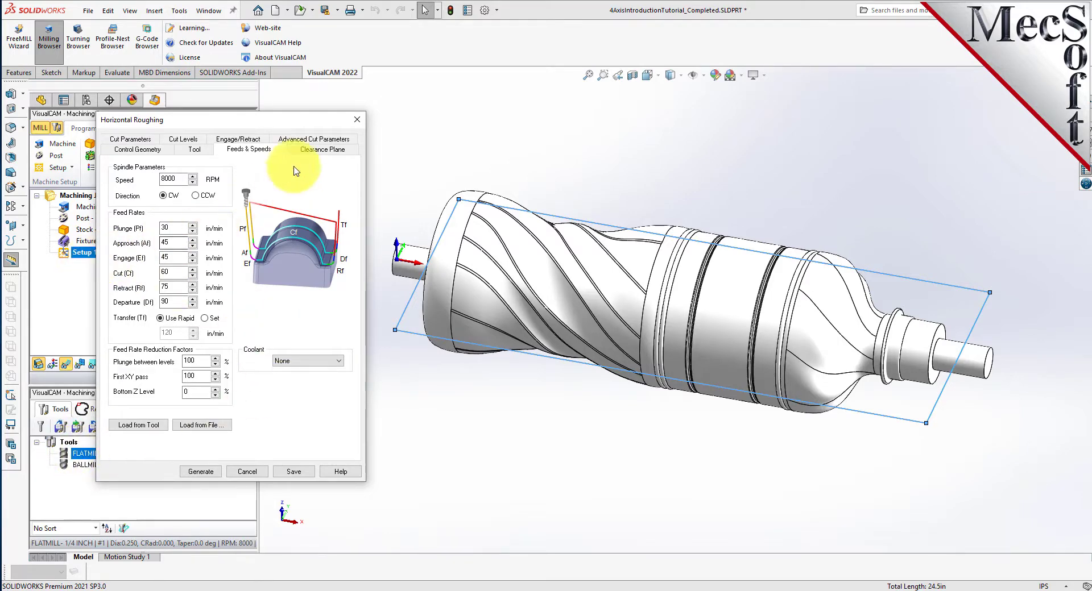
# Step: Review the automatic clearance plane definition and the Clearance Plane cut transfer method against the bottle
pyautogui.click(320, 150)
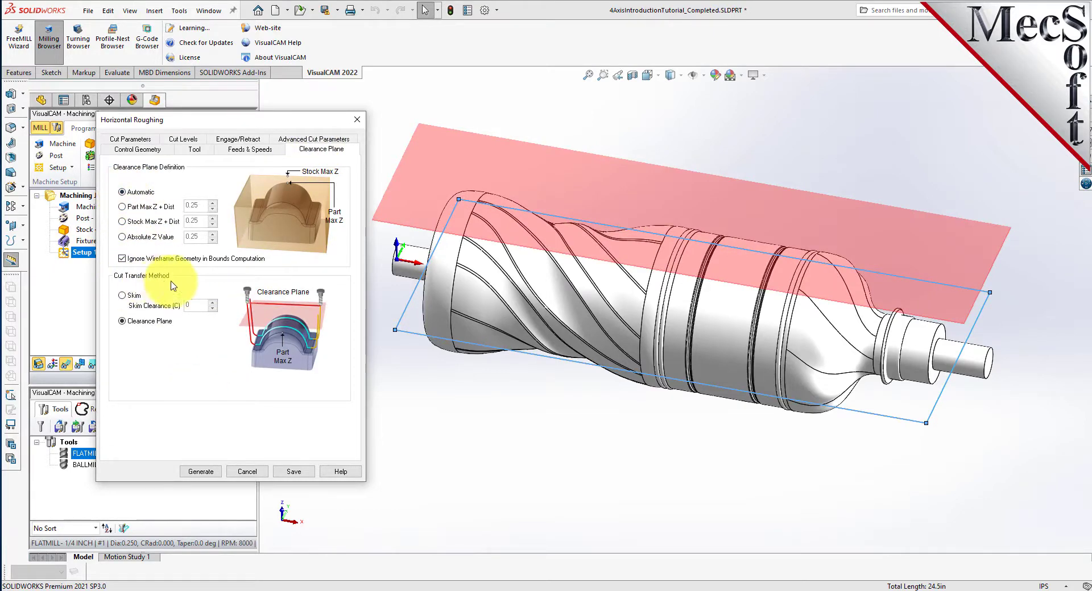
pyautogui.click(122, 322)
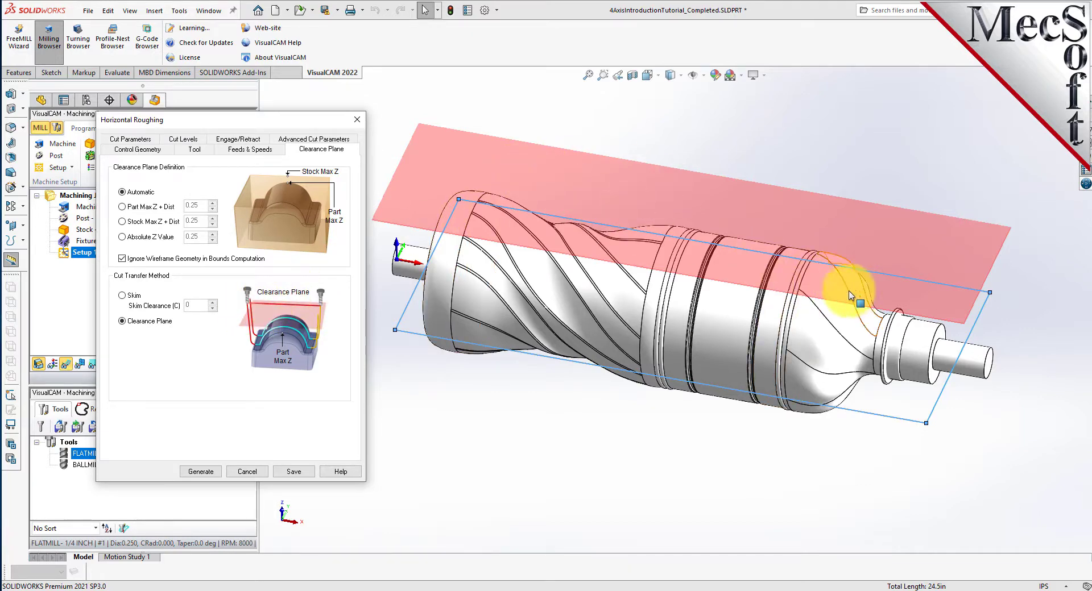
pyautogui.moveTo(850, 295)
pyautogui.mouseDown(button='middle')
pyautogui.moveTo(714, 273)
pyautogui.moveTo(762, 268)
pyautogui.moveTo(850, 294)
pyautogui.mouseUp(button='middle')
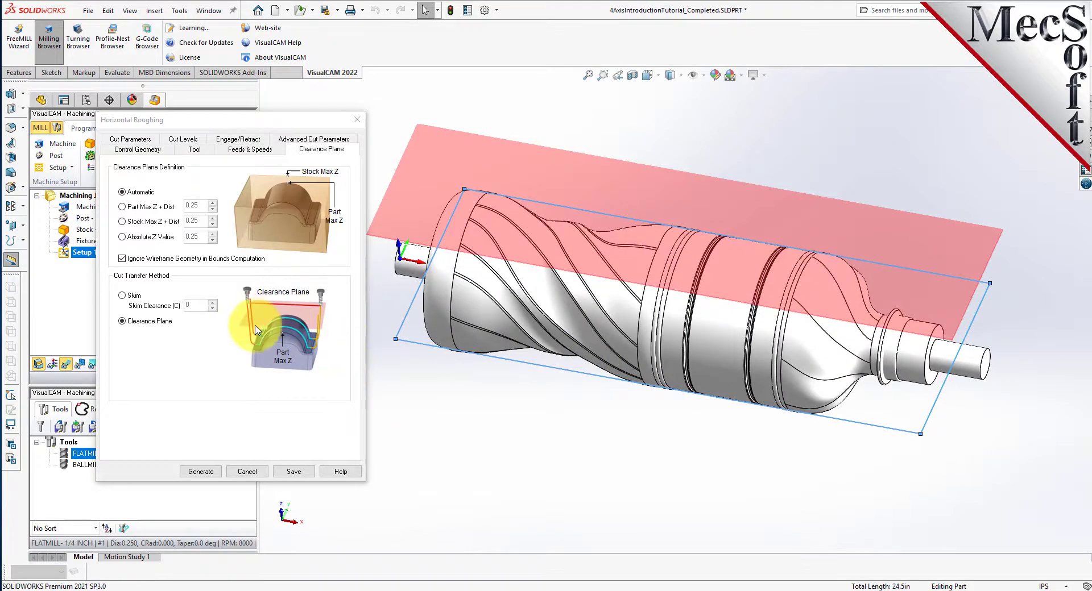
# Step: Review the roughing operation's global tolerances, stock allowance, stepover distance options and stepdown control
pyautogui.click(134, 140)
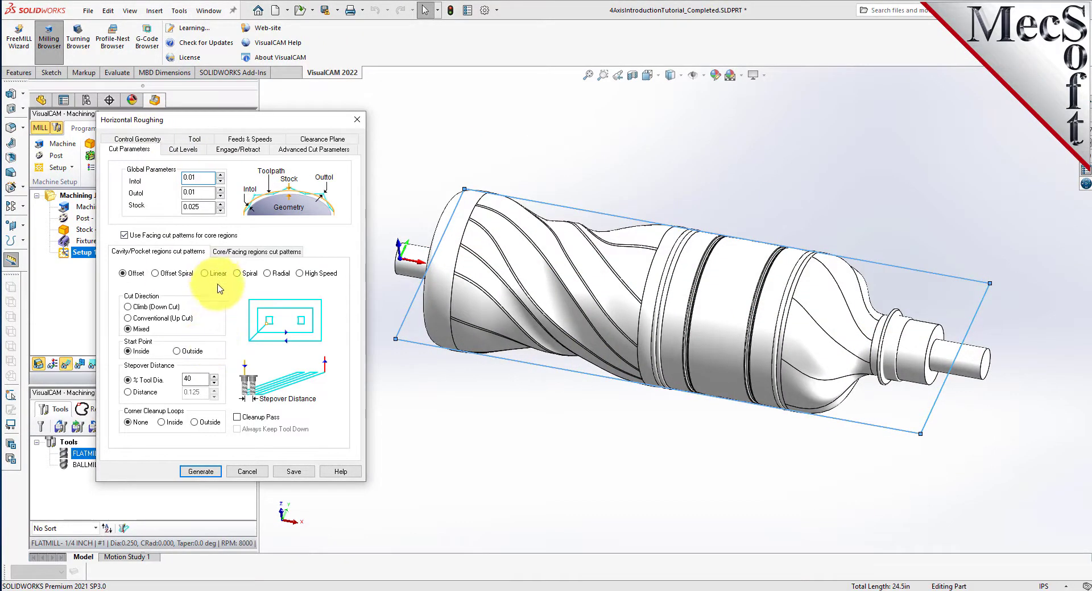
pyautogui.doubleClick(200, 193)
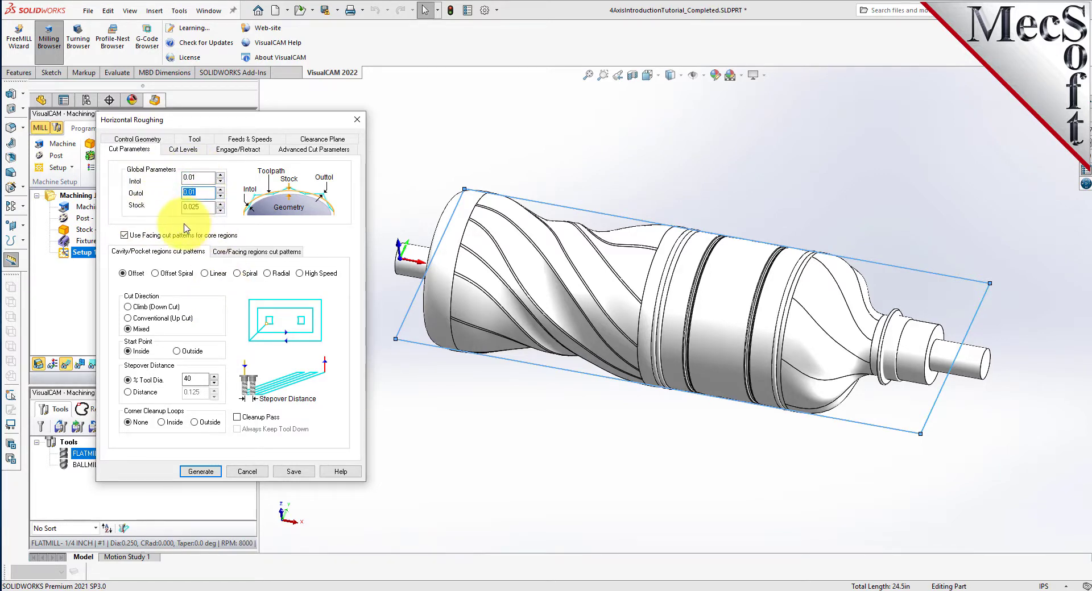
pyautogui.doubleClick(196, 207)
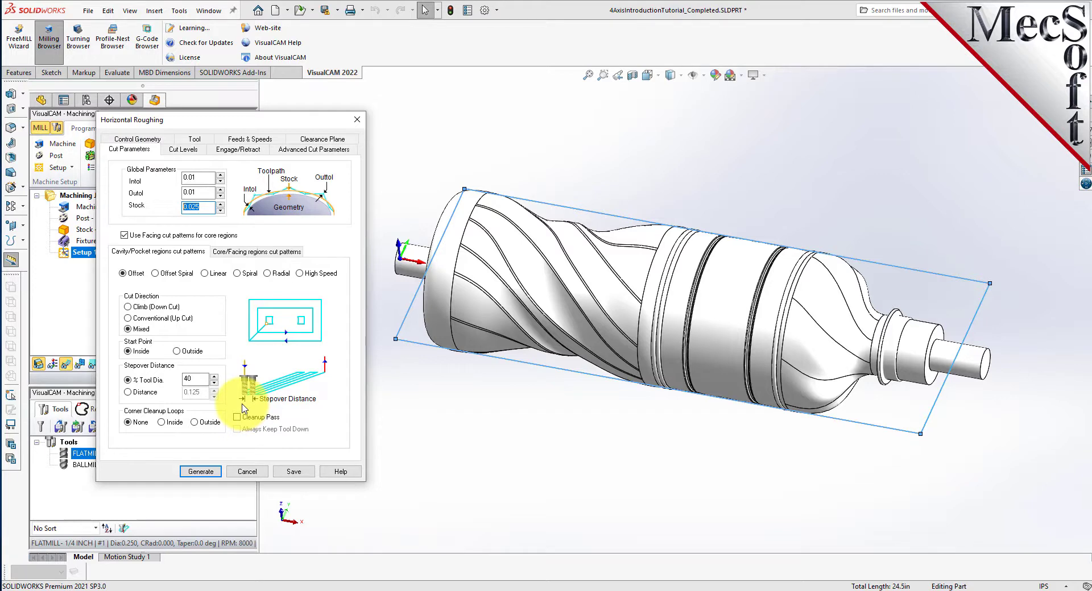
pyautogui.click(194, 379)
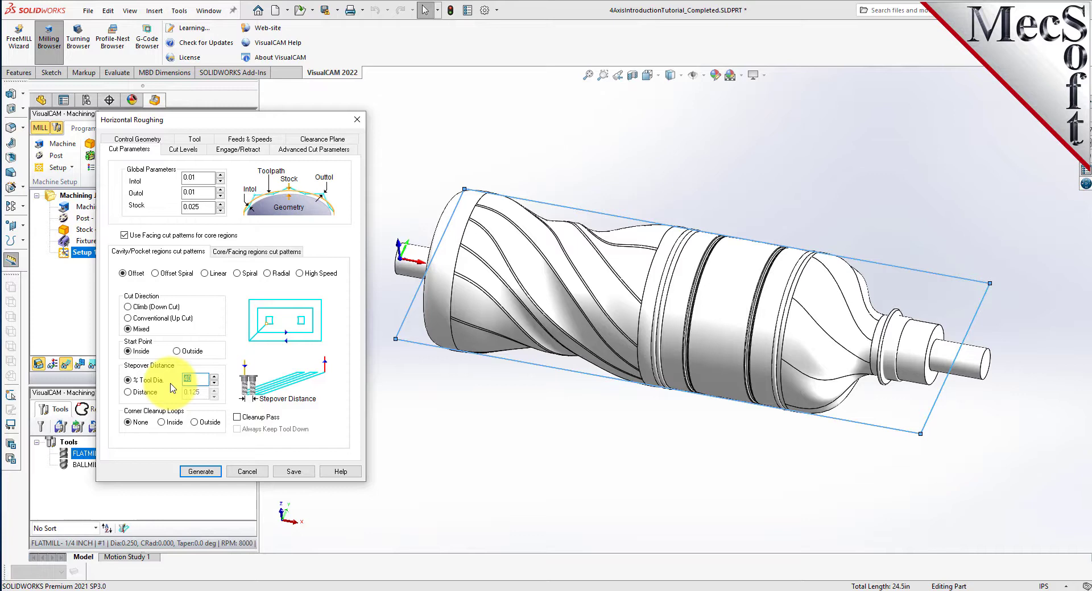
pyautogui.click(129, 392)
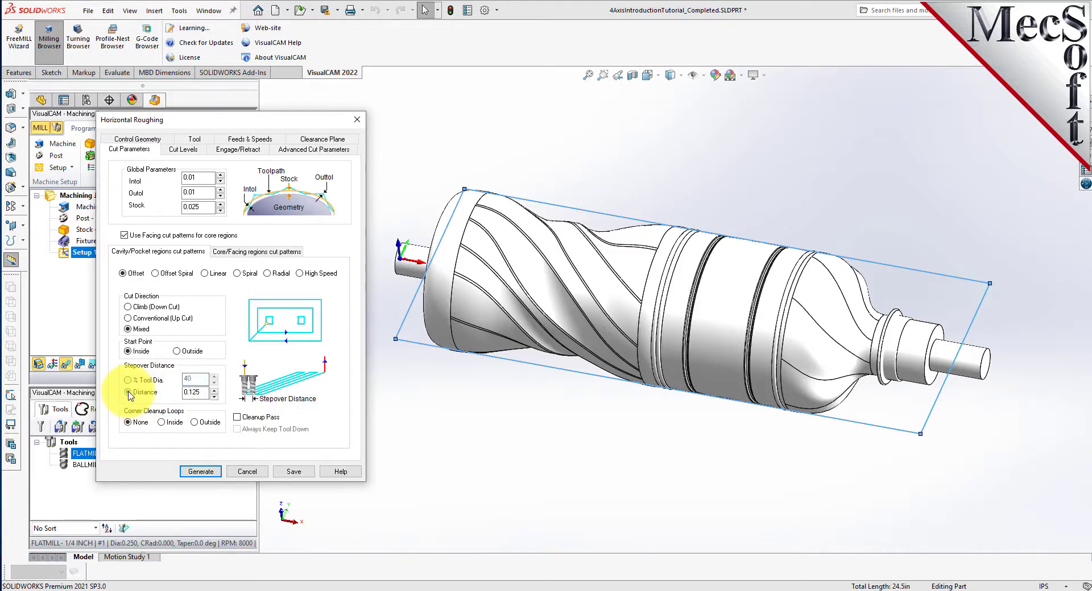
pyautogui.doubleClick(193, 392)
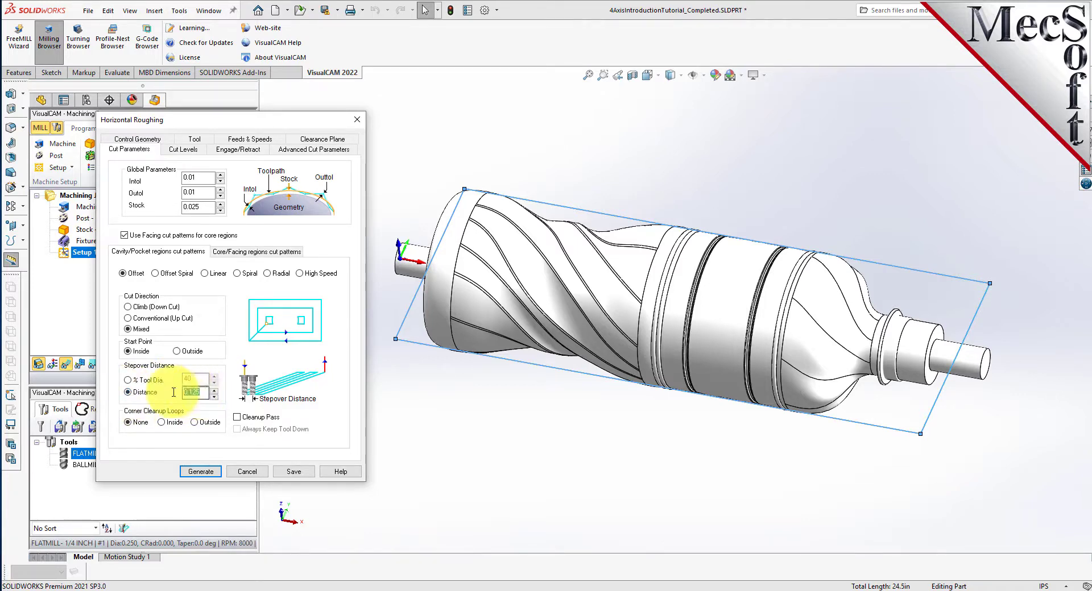
pyautogui.click(129, 380)
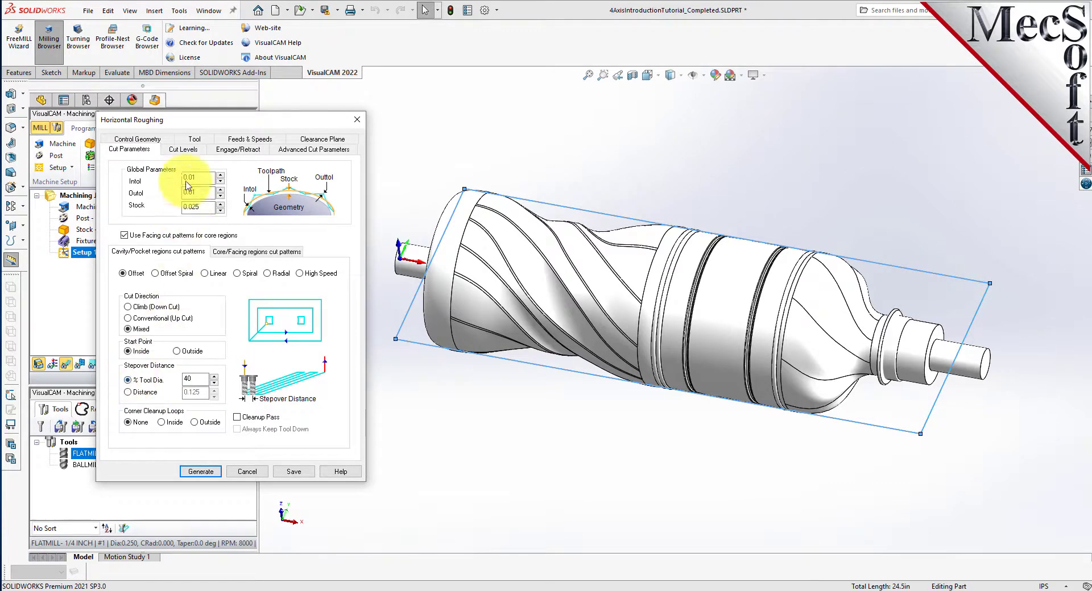
pyautogui.click(183, 149)
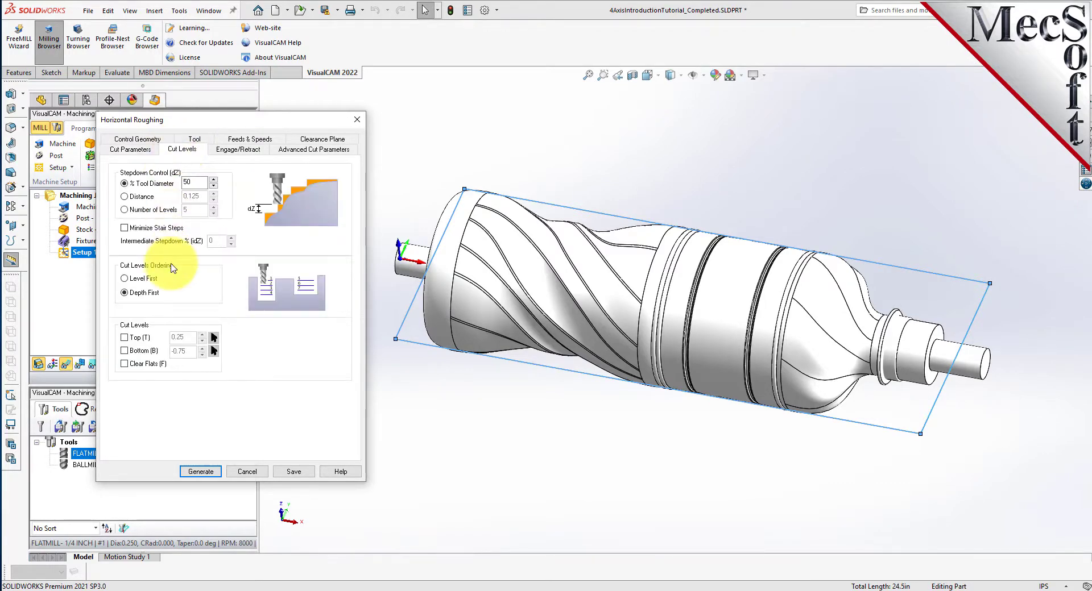
pyautogui.doubleClick(190, 182)
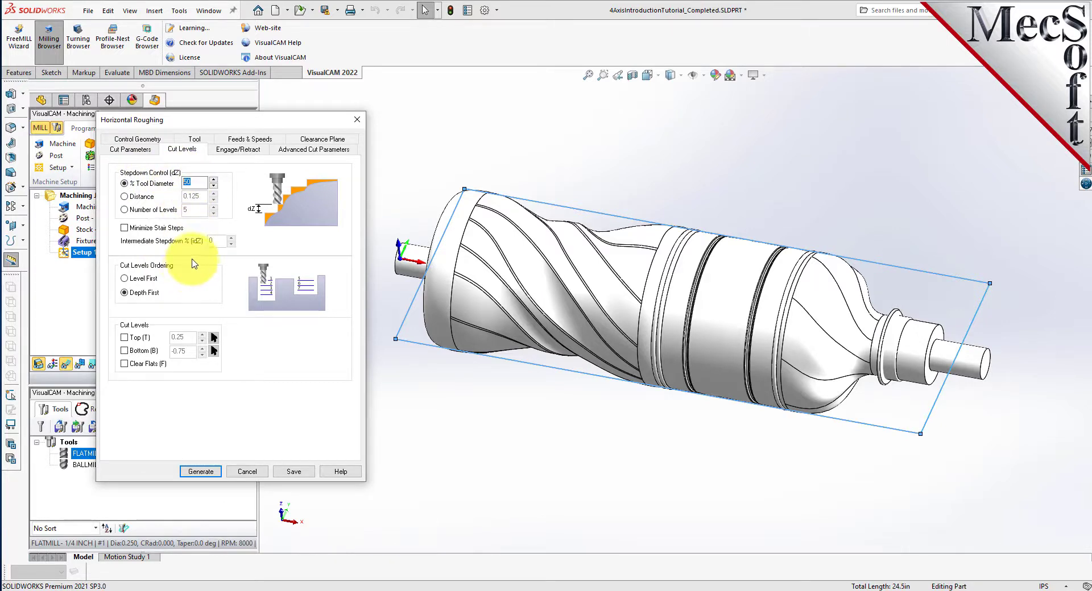
pyautogui.click(130, 149)
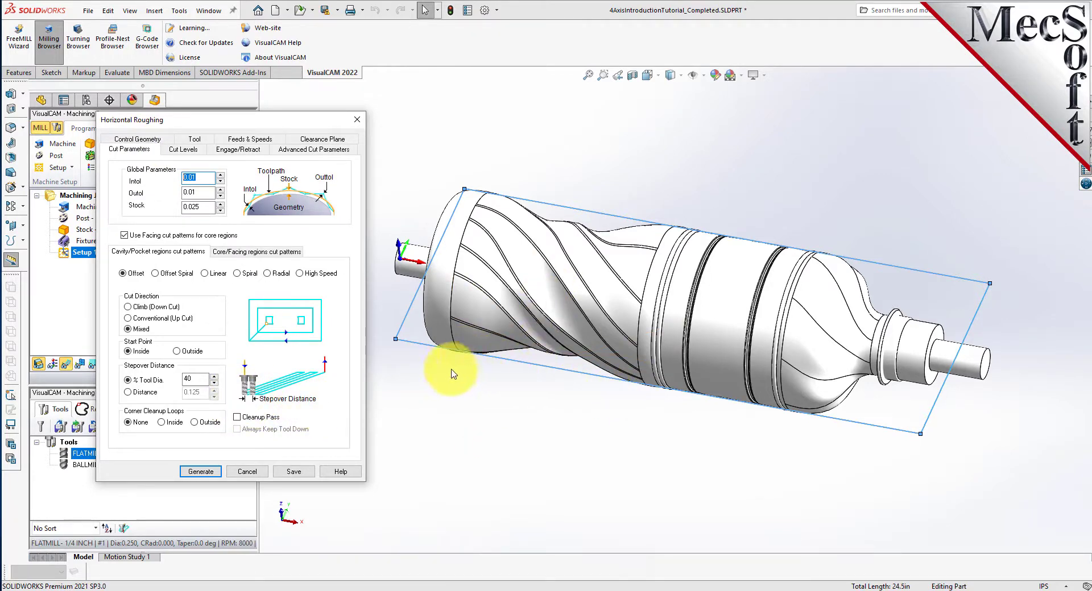
# Step: Enable the bottom cut level and set it to 0, at the plane of the rectangular sketch
pyautogui.click(182, 147)
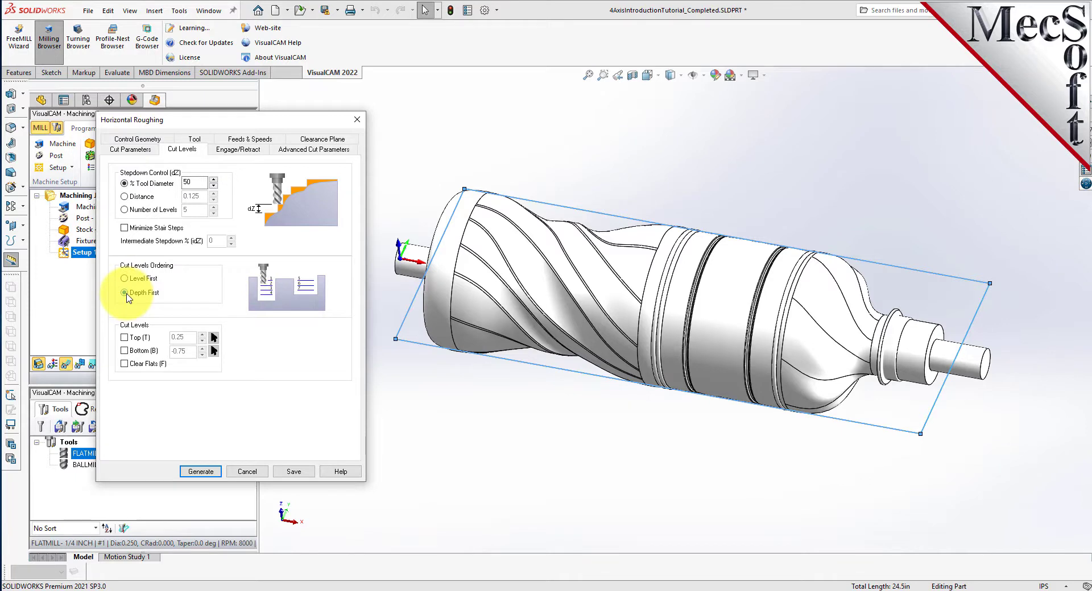
pyautogui.click(124, 351)
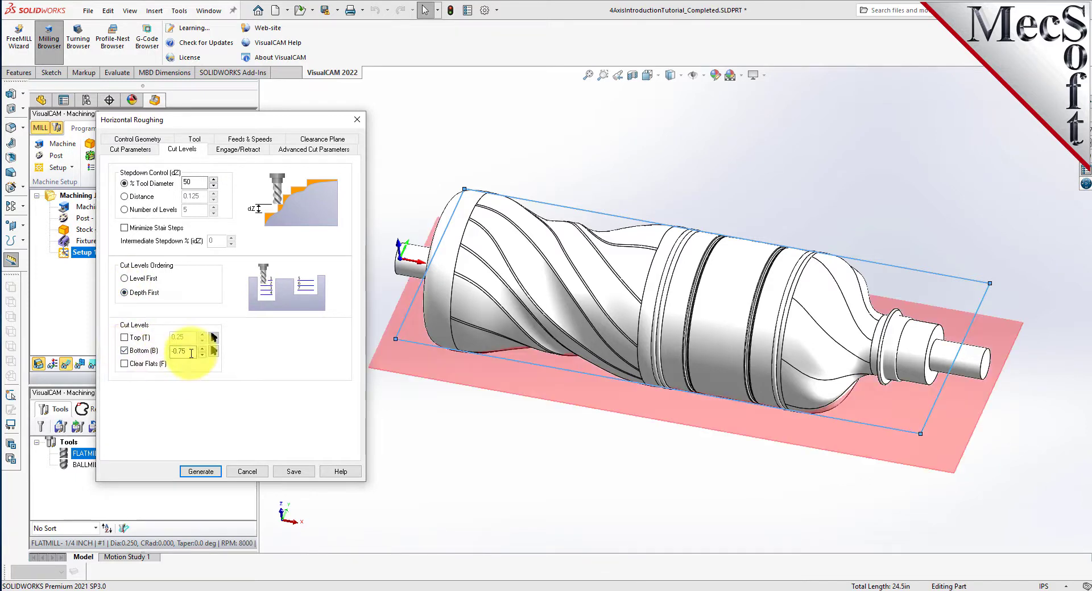
pyautogui.moveTo(191, 353); pyautogui.dragTo(167, 353)
pyautogui.write('0')
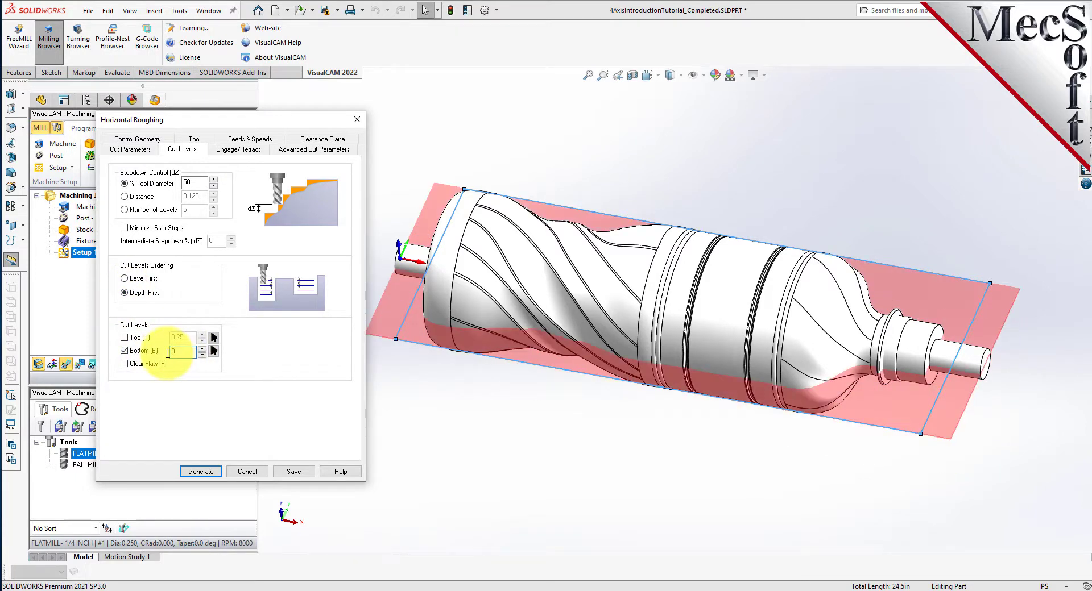
pyautogui.moveTo(675, 442)
pyautogui.mouseDown(button='middle')
pyautogui.moveTo(595, 413)
pyautogui.moveTo(688, 433)
pyautogui.mouseUp(button='middle')
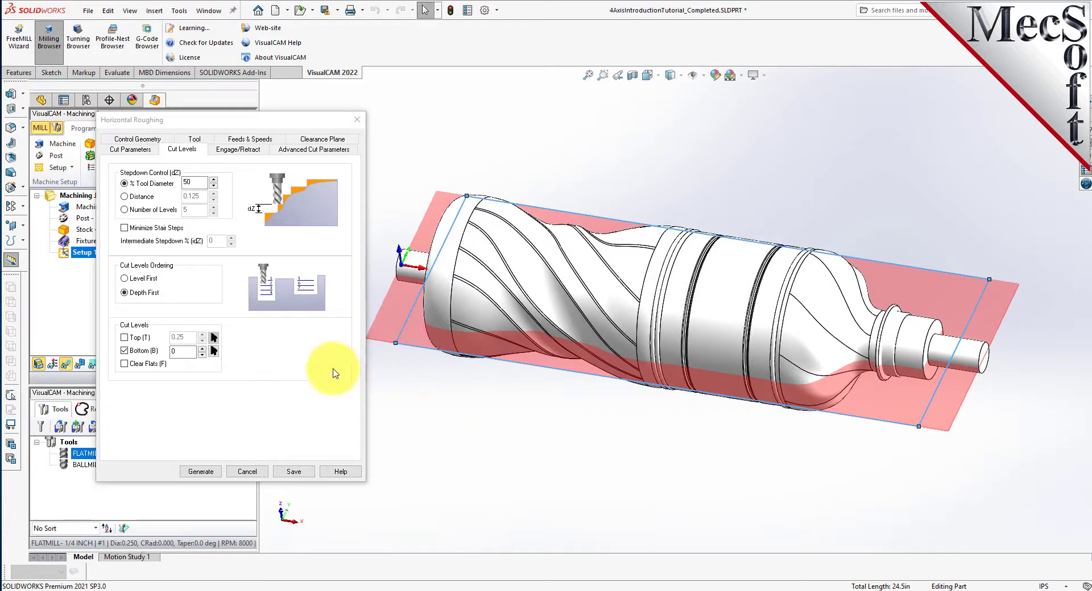
# Step: Keep the path ramp engagement at angle 10 and height 0.05 with a 0.275 linear extension in air, and generate the roughing toolpath
pyautogui.click(238, 149)
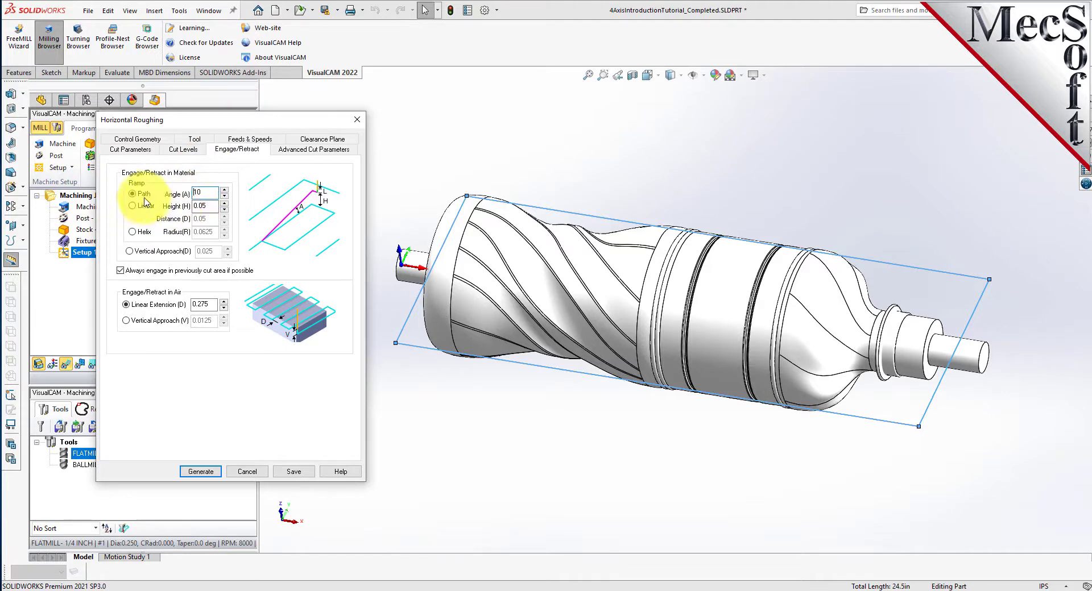
pyautogui.doubleClick(203, 193)
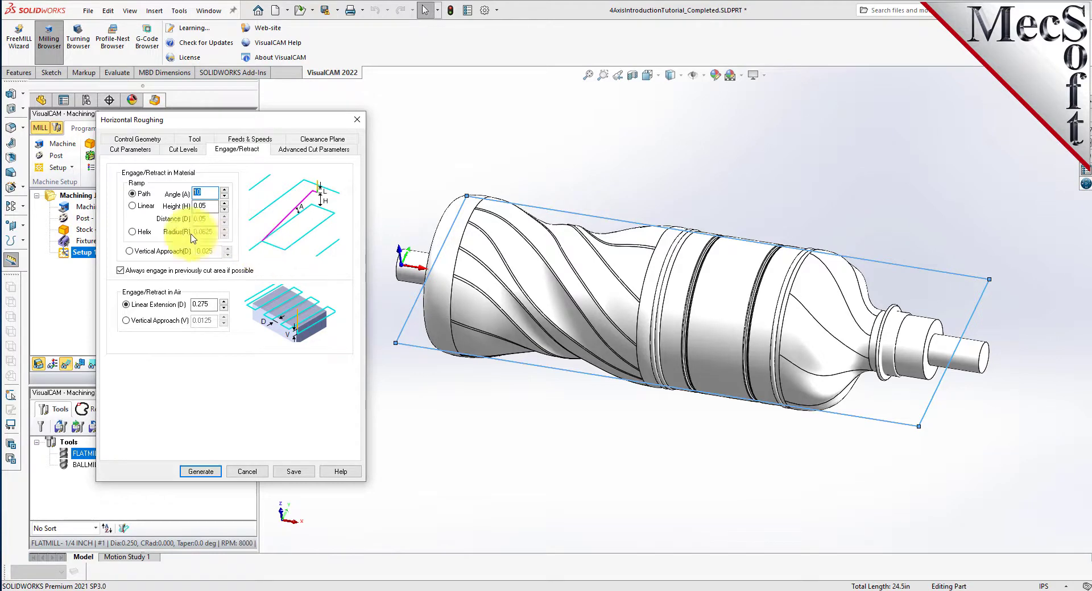
pyautogui.click(121, 271)
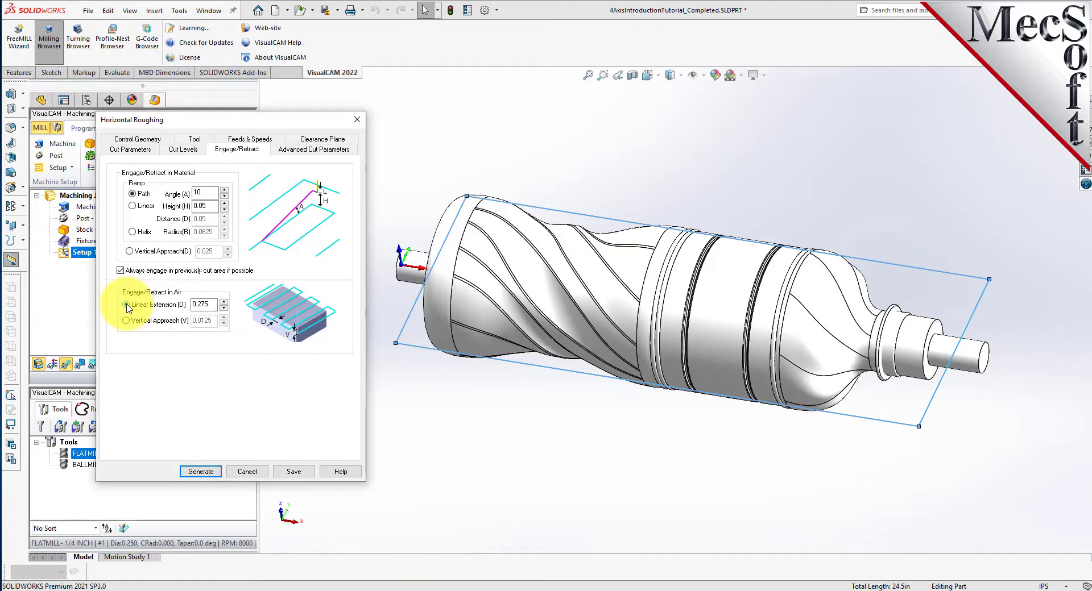
pyautogui.click(126, 305)
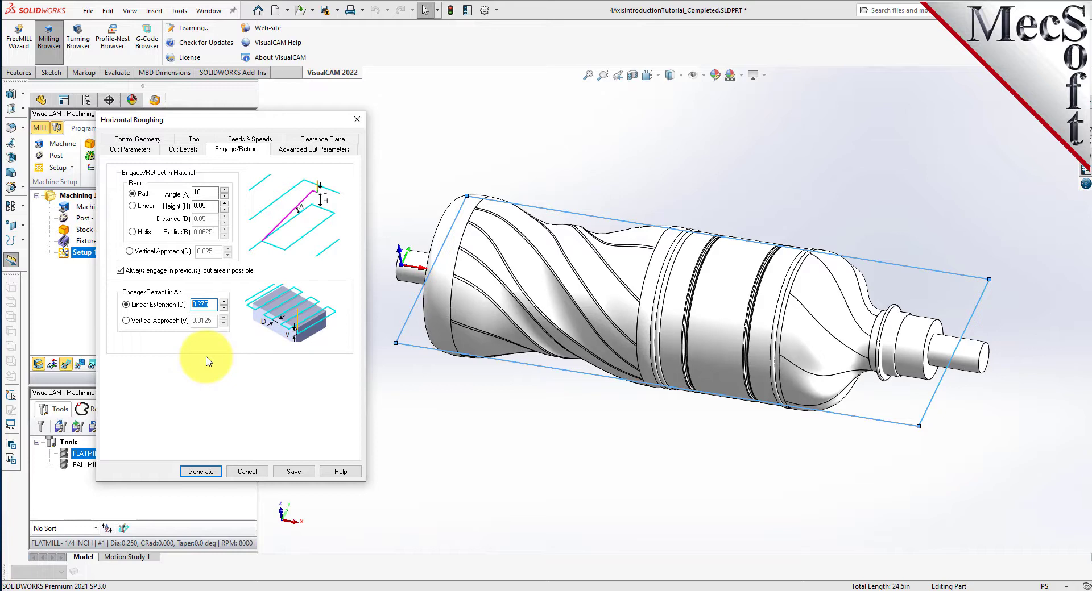
pyautogui.click(207, 473)
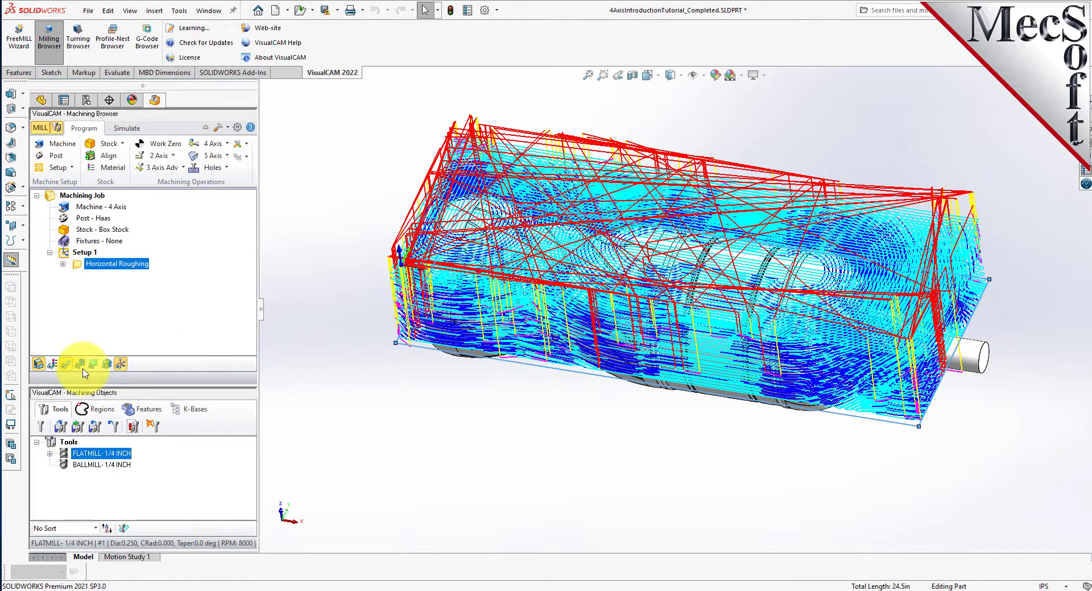
# Step: Toggle the roughing toolpath's display off and on, and inspect the cuts around the bottle
pyautogui.click(66, 365)
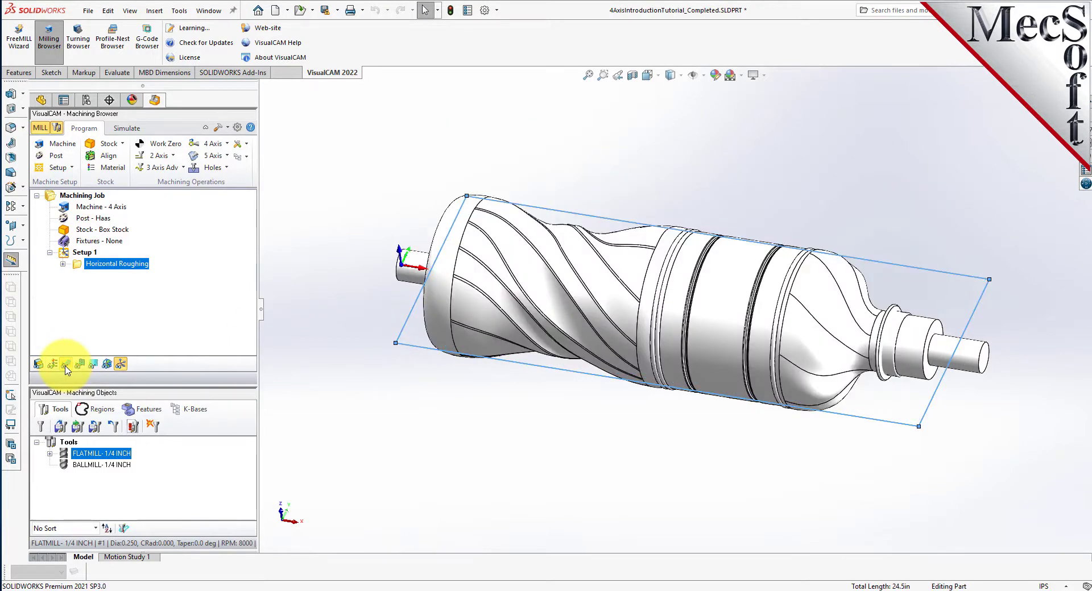
pyautogui.click(66, 365)
pyautogui.moveTo(565, 370); pyautogui.dragTo(613, 381, button='middle')
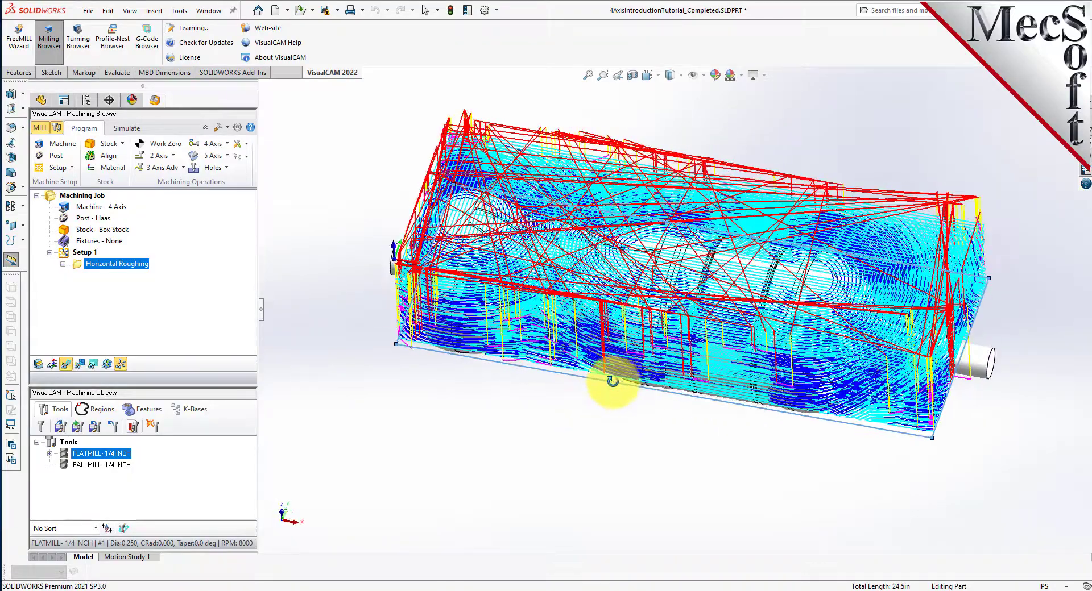
pyautogui.press('Escape')
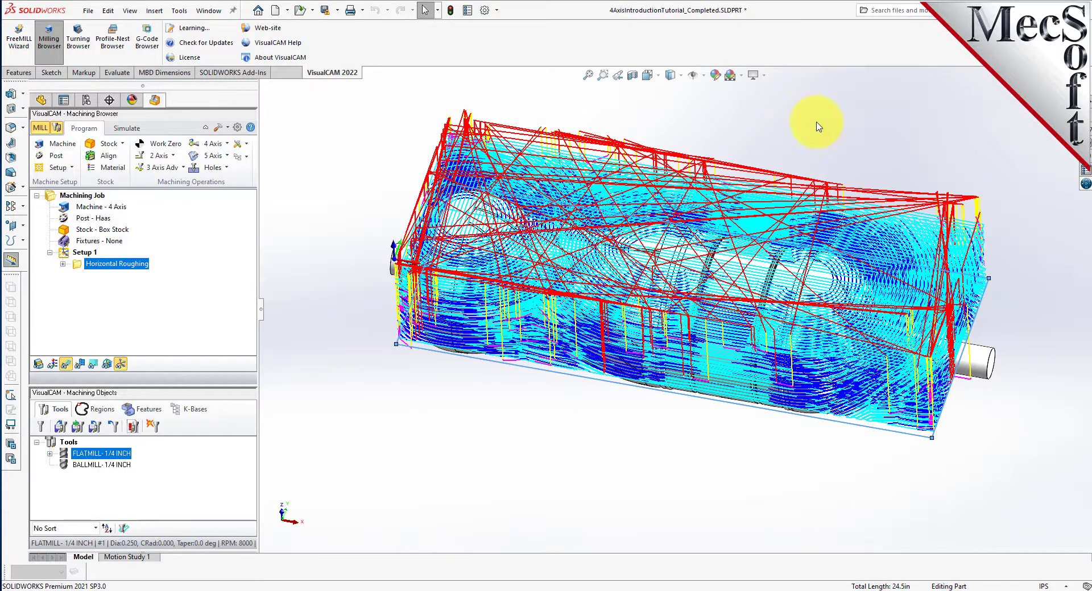
pyautogui.scroll(-2, 812, 127)
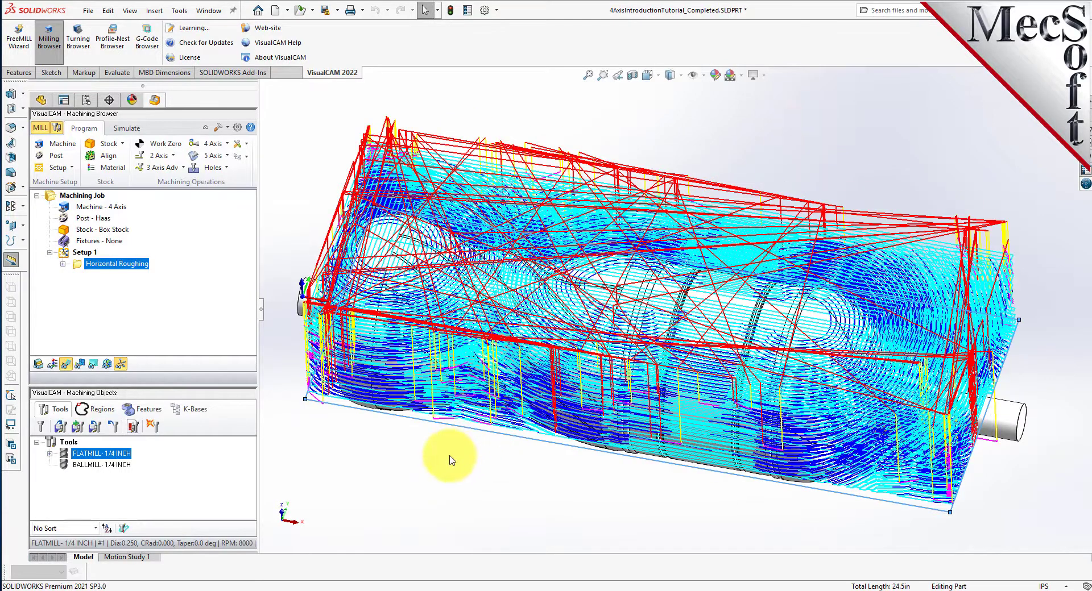
# Step: Set the simulation preferences to Polygonal Model, keeping Simulate By Distance and Fine accuracy
pyautogui.click(126, 127)
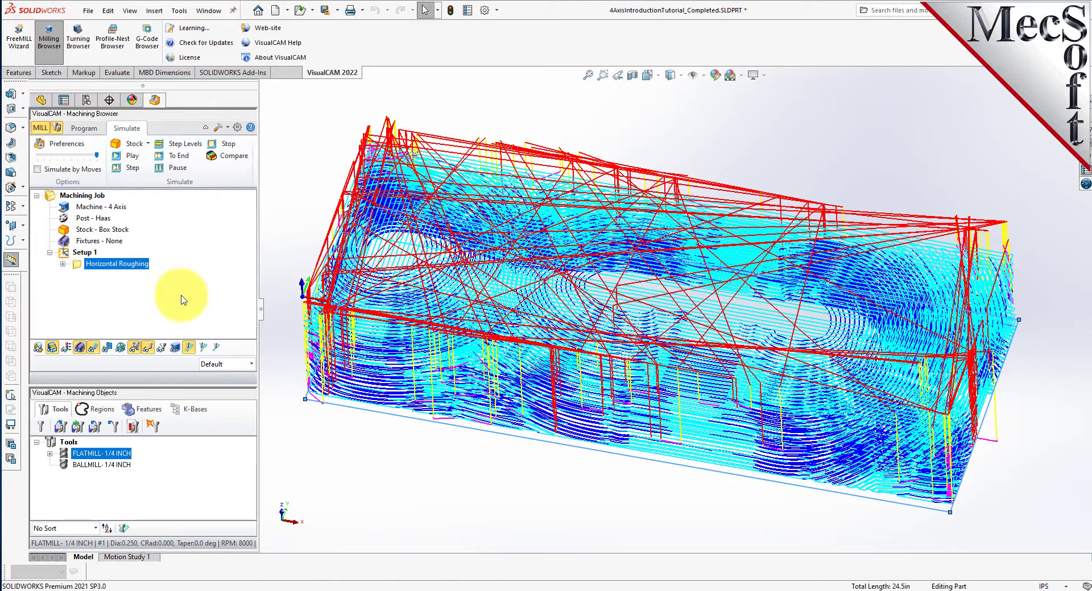
pyautogui.click(66, 144)
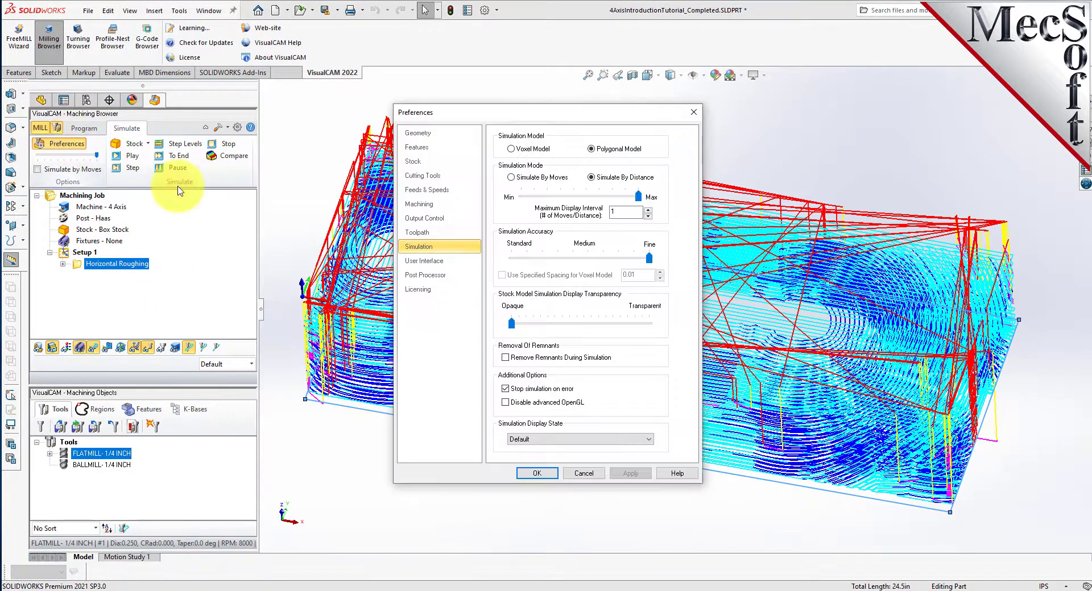
pyautogui.click(592, 149)
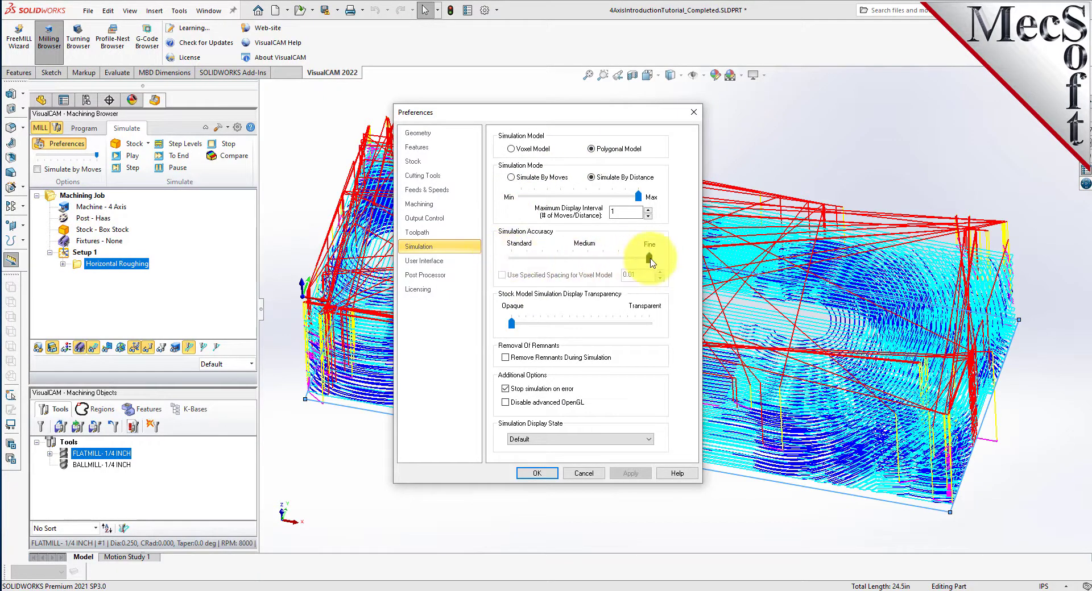
pyautogui.click(537, 473)
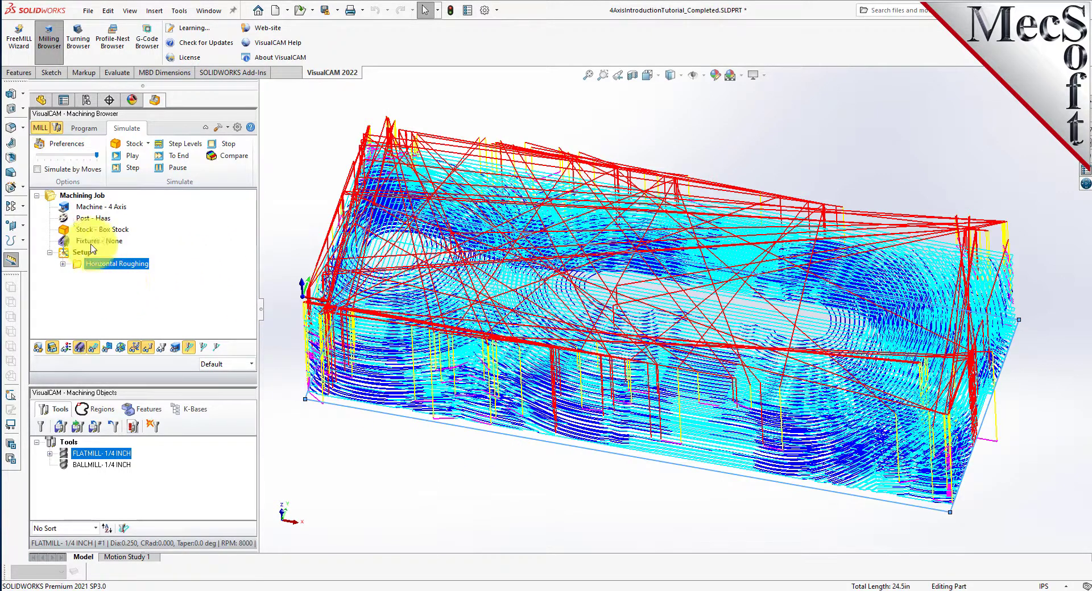
# Step: Enable Simulate by Moves, play the Horizontal Roughing simulation and hide the toolpath
pyautogui.click(37, 169)
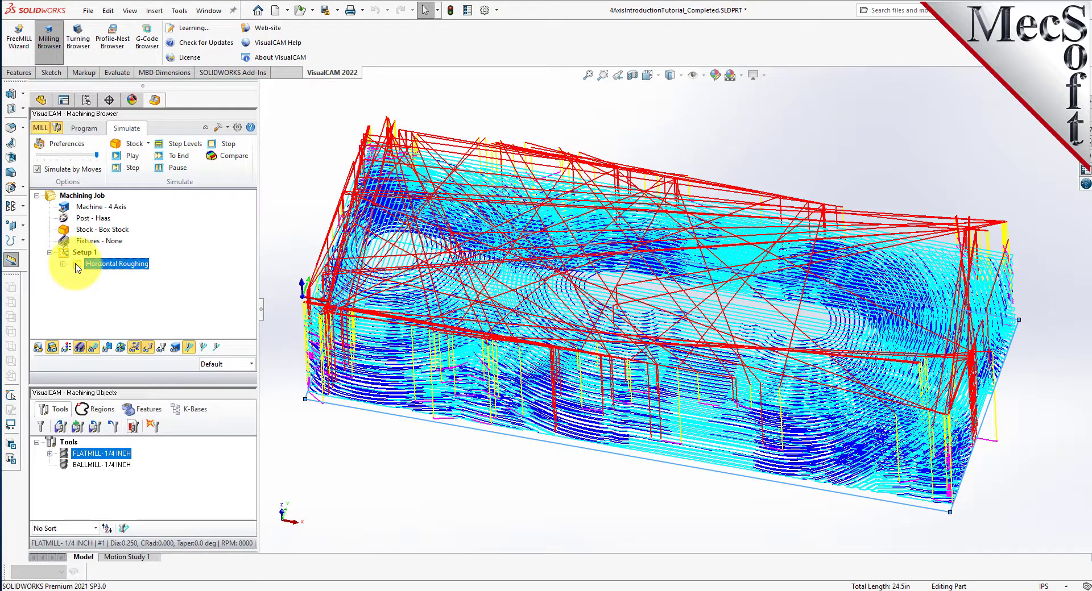
pyautogui.click(133, 157)
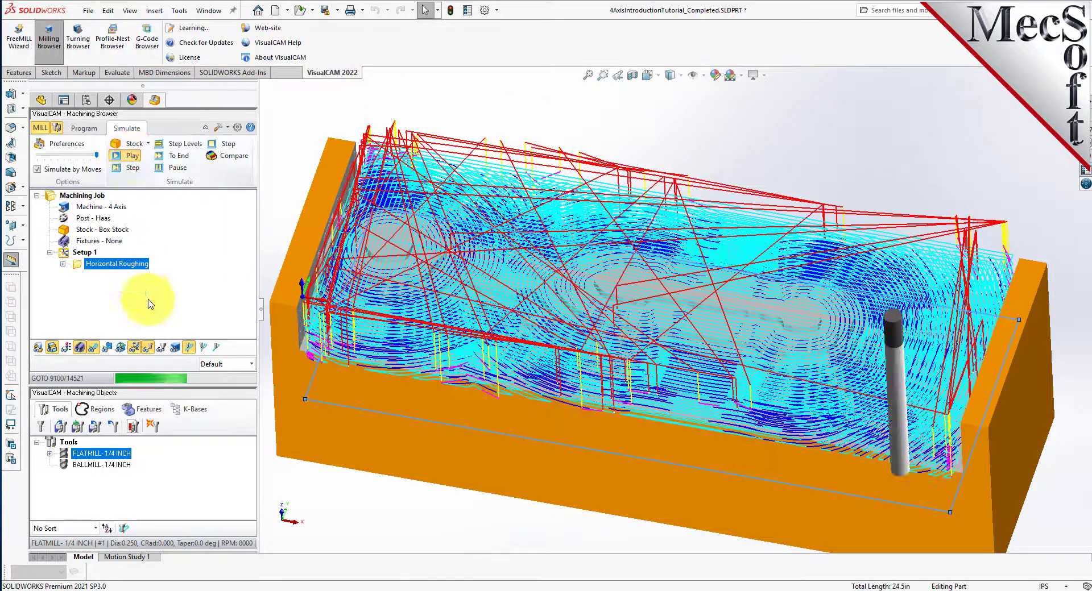
pyautogui.click(96, 349)
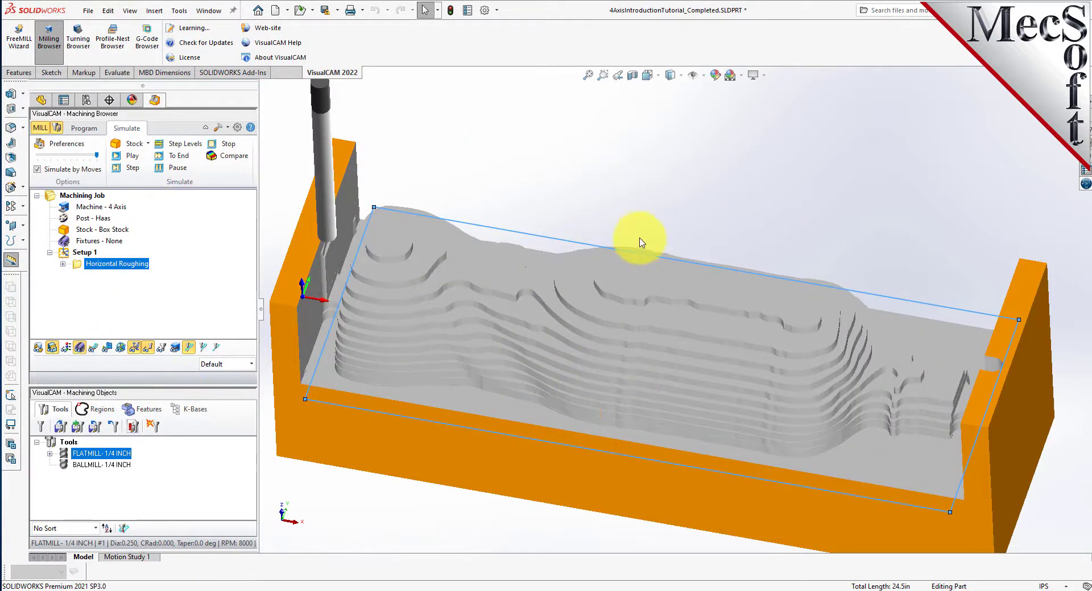
# Step: Display the tool holder in the simulation and examine it together with the roughed stock
pyautogui.moveTo(650, 333); pyautogui.dragTo(651, 299, button='middle')
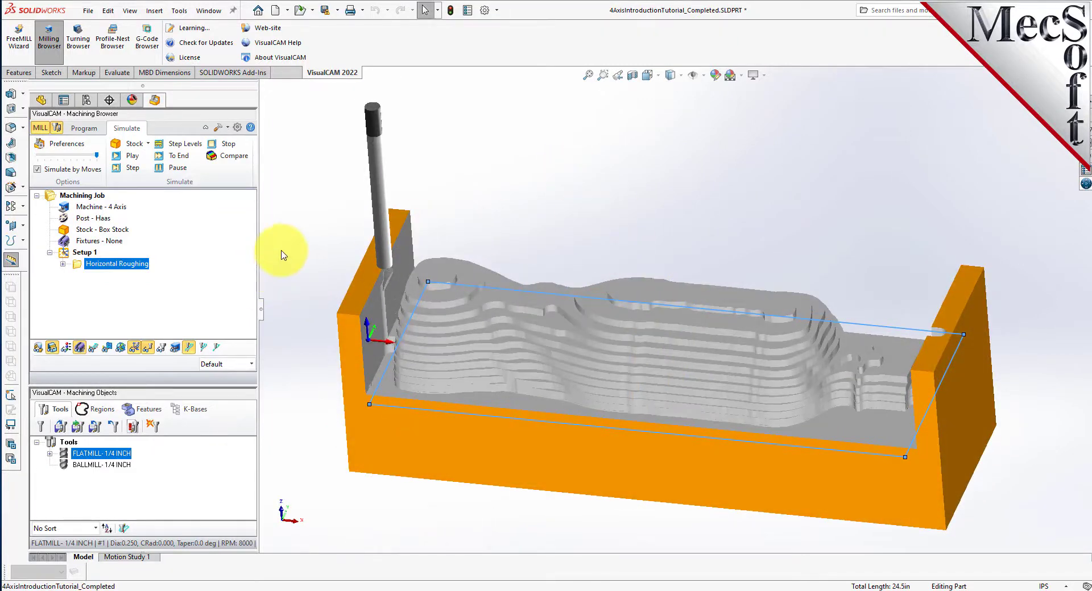
pyautogui.click(161, 347)
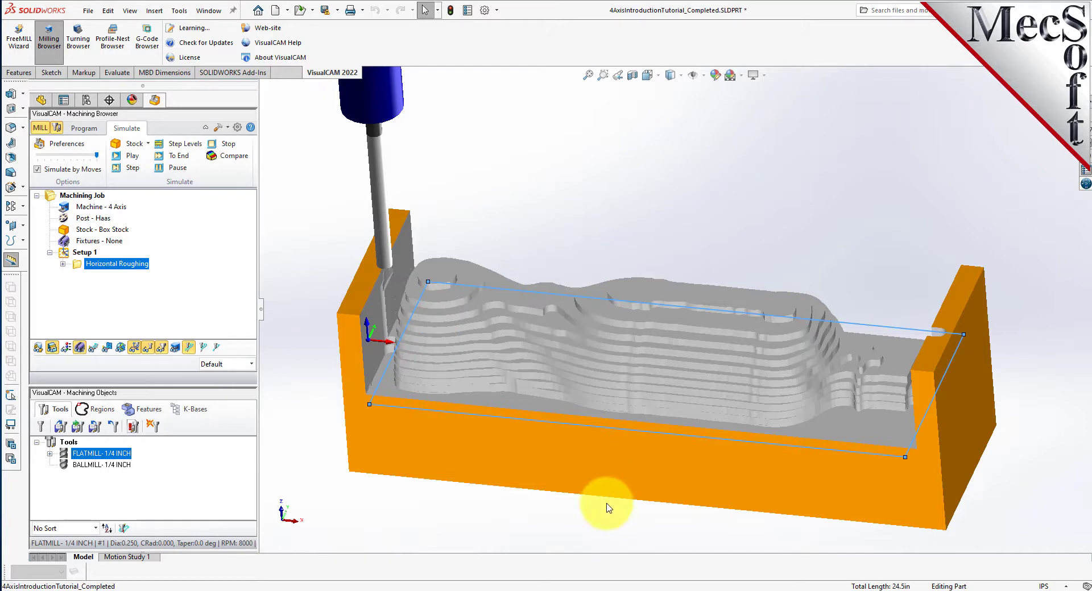
pyautogui.press('z')
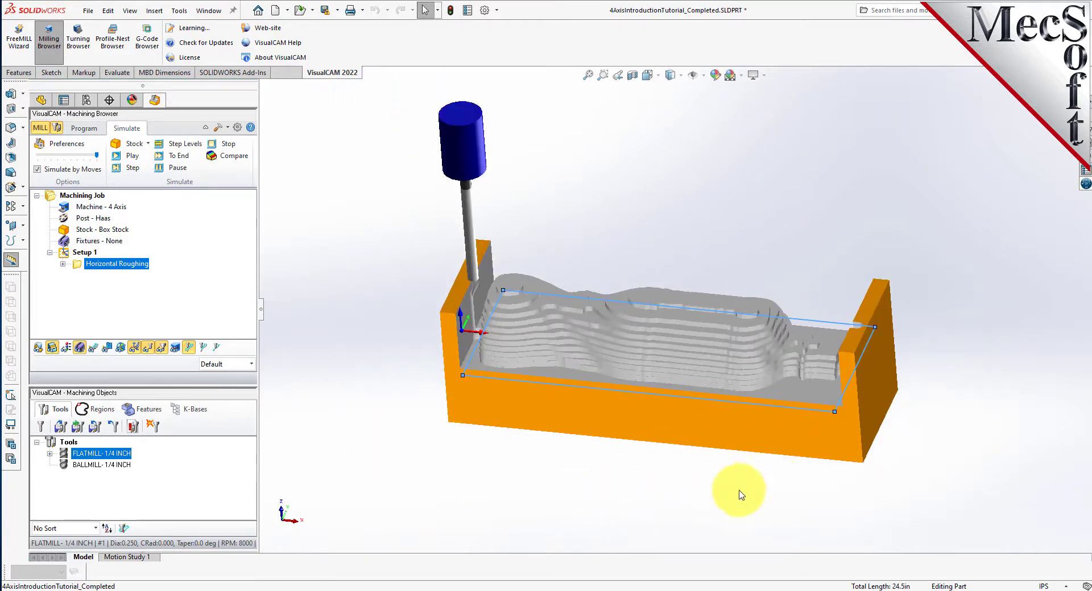
pyautogui.scroll(-2, 694, 490)
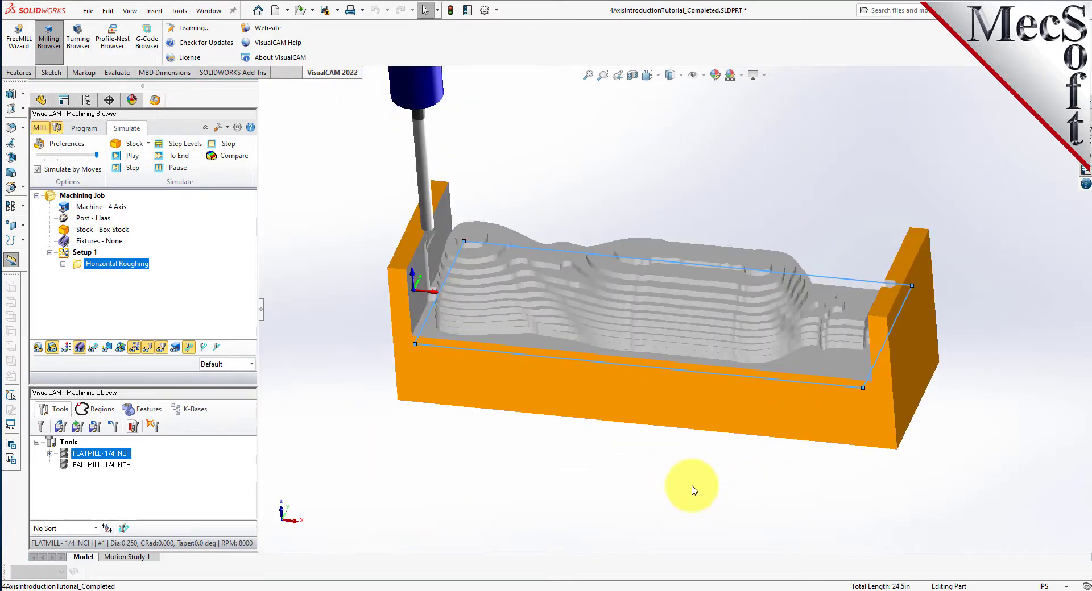
# Step: Add a Rotate Table Setup with a counter-clockwise table rotation angle of 180, and check its coordinate system display
pyautogui.click(80, 129)
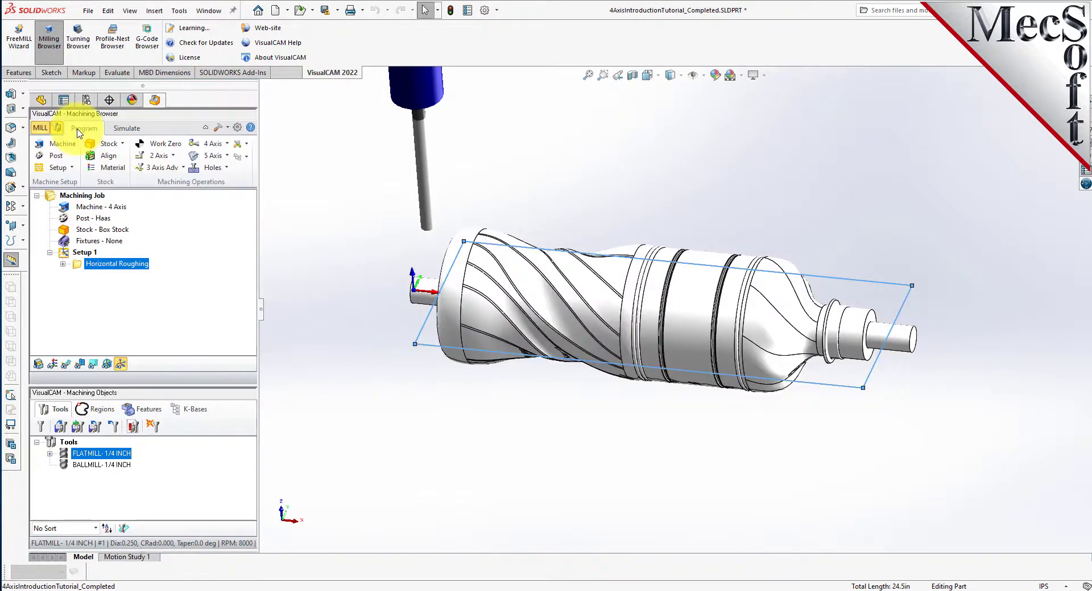
pyautogui.click(71, 169)
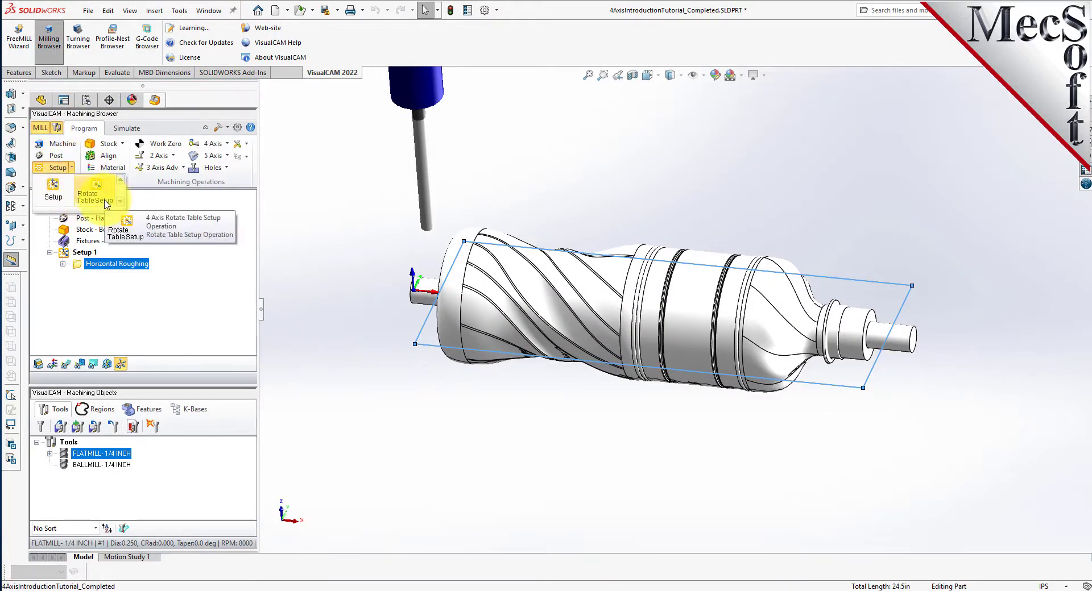
pyautogui.click(105, 203)
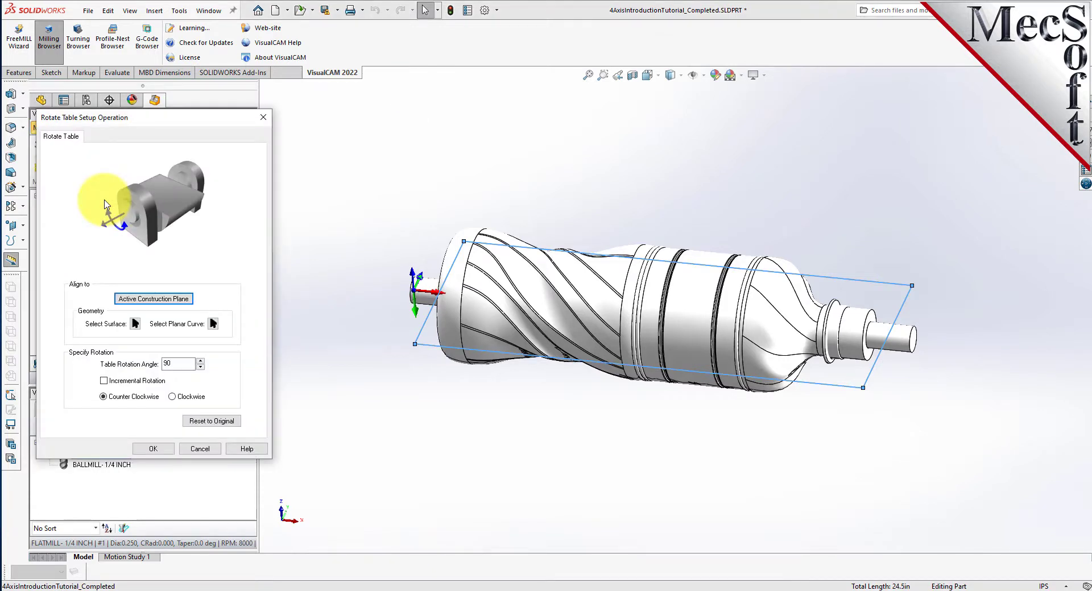
pyautogui.moveTo(162, 118); pyautogui.dragTo(253, 114)
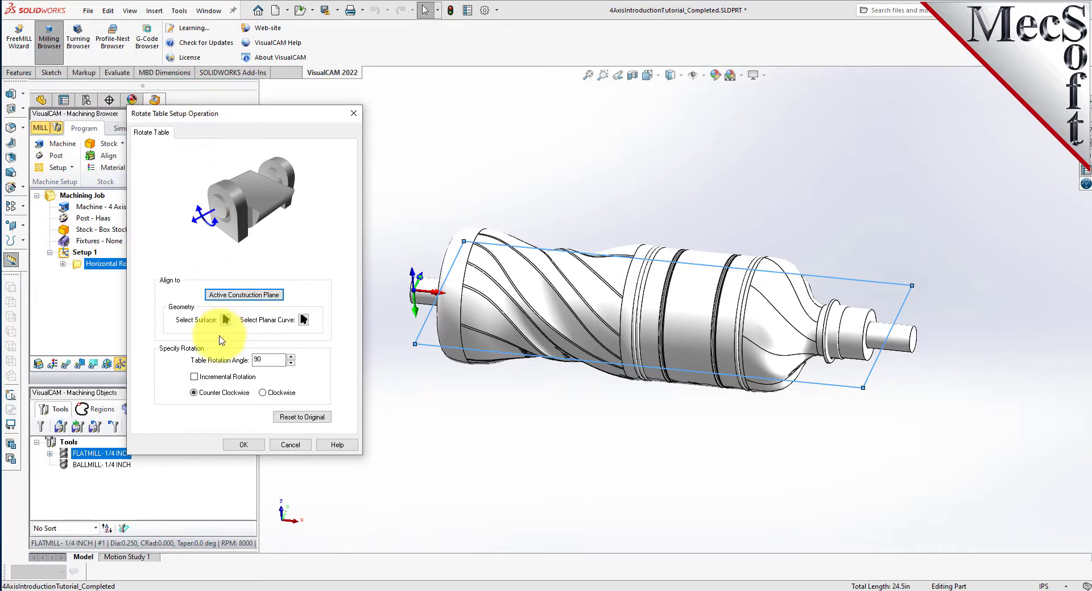
pyautogui.moveTo(280, 360); pyautogui.dragTo(242, 358)
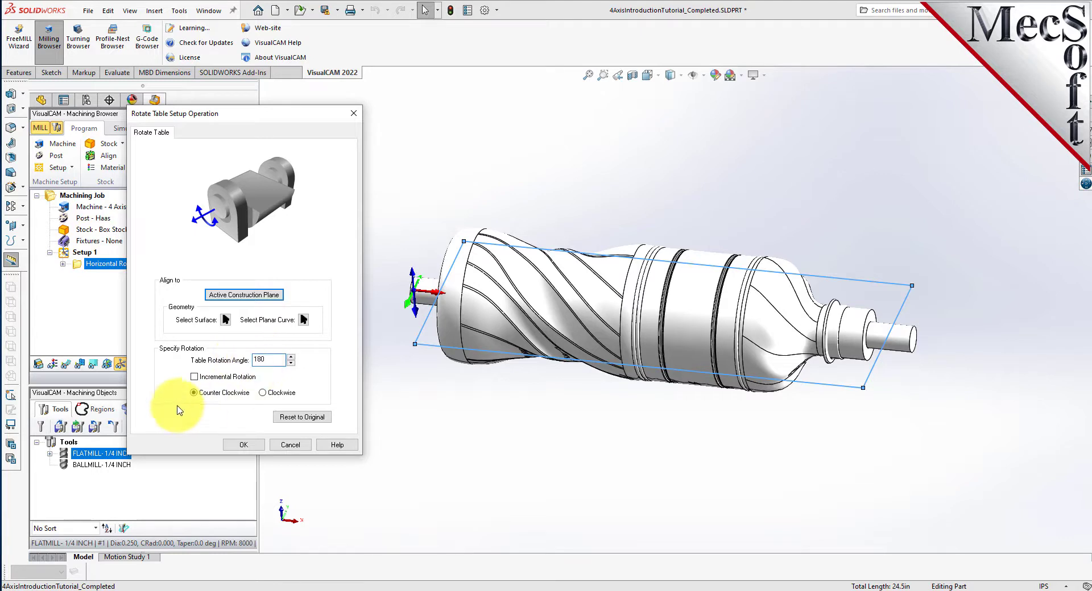
pyautogui.click(243, 445)
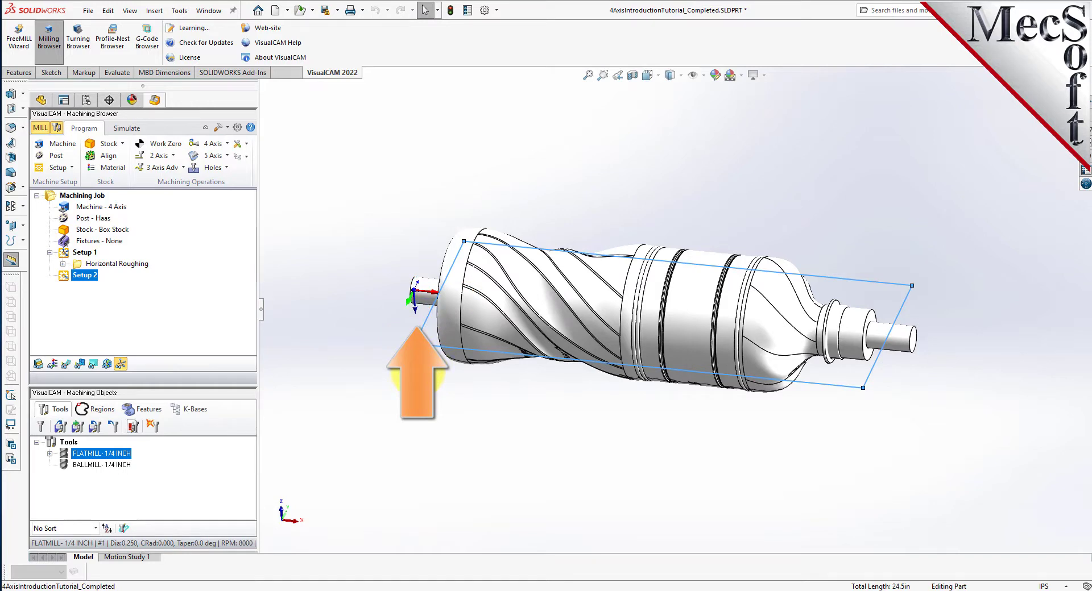
pyautogui.click(121, 364)
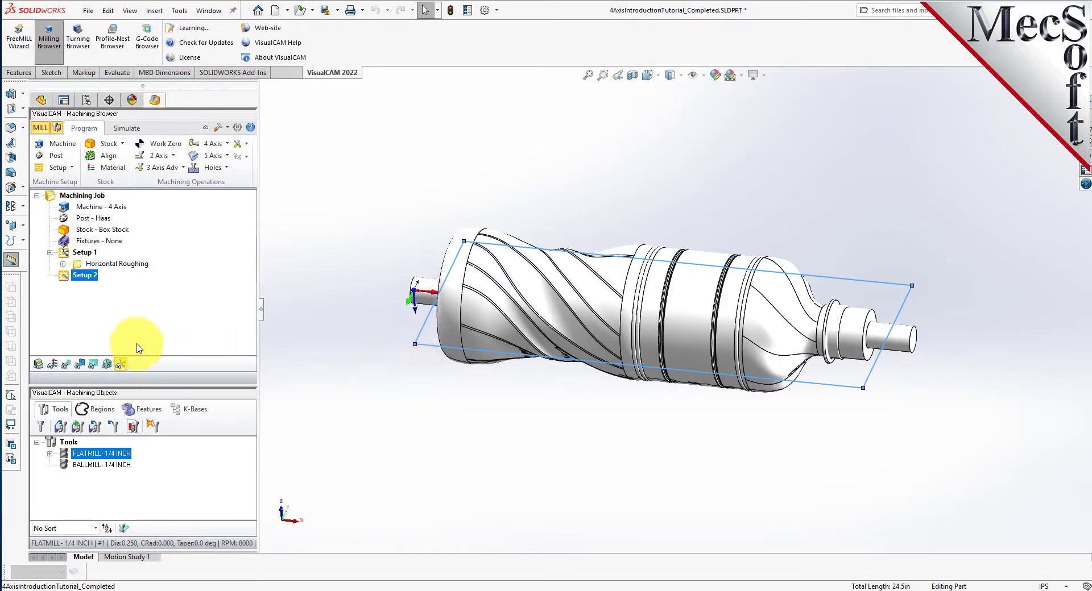
# Step: Copy the Horizontal Roughing operation from Setup 1 and paste it into Setup 2
pyautogui.click(80, 264)
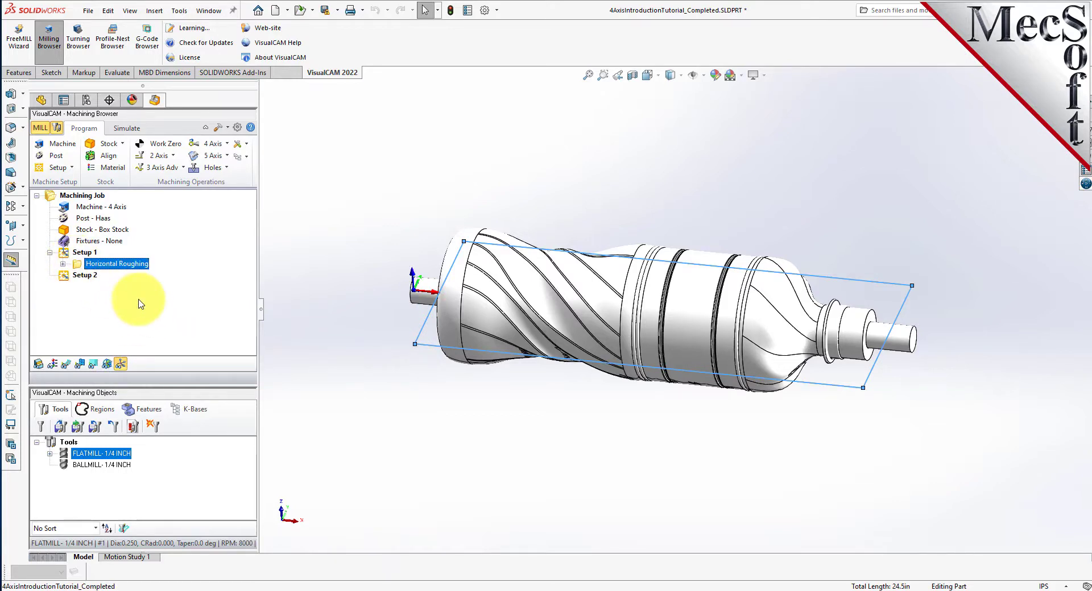
pyautogui.rightClick(133, 267)
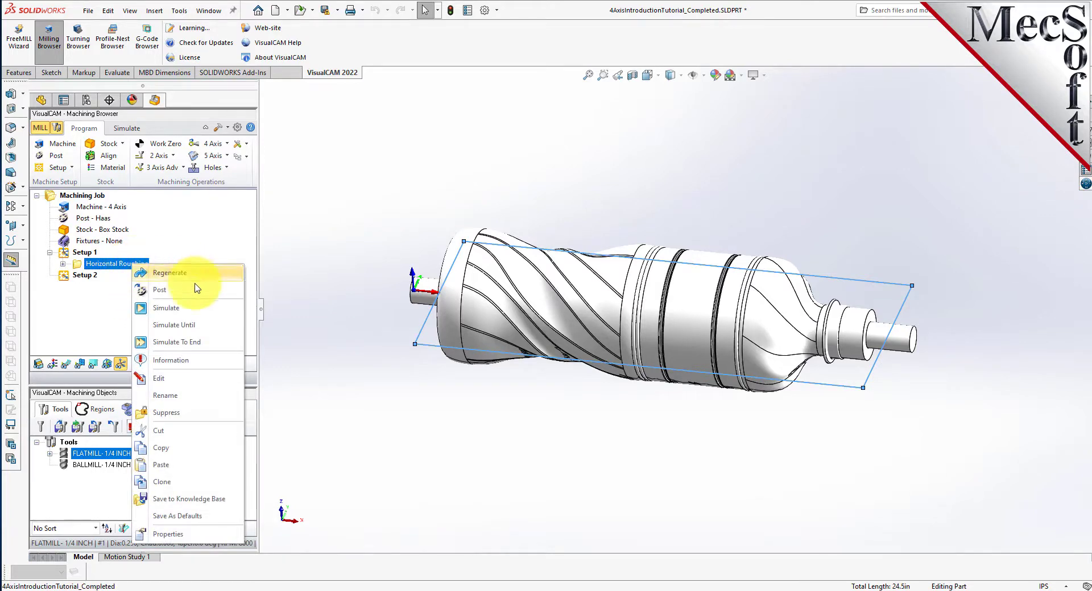
pyautogui.click(185, 450)
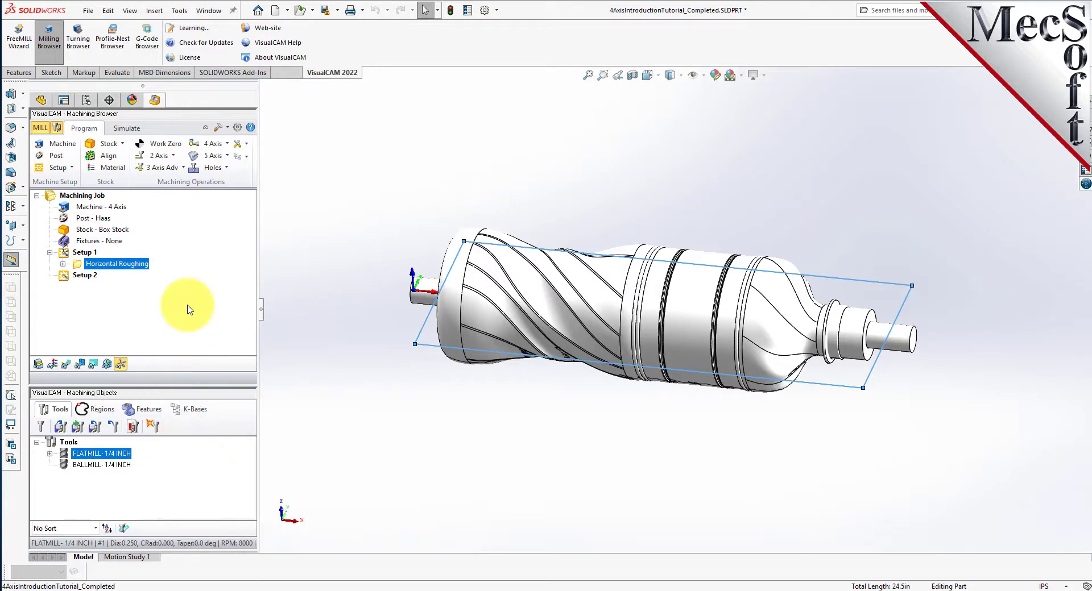
pyautogui.click(70, 276)
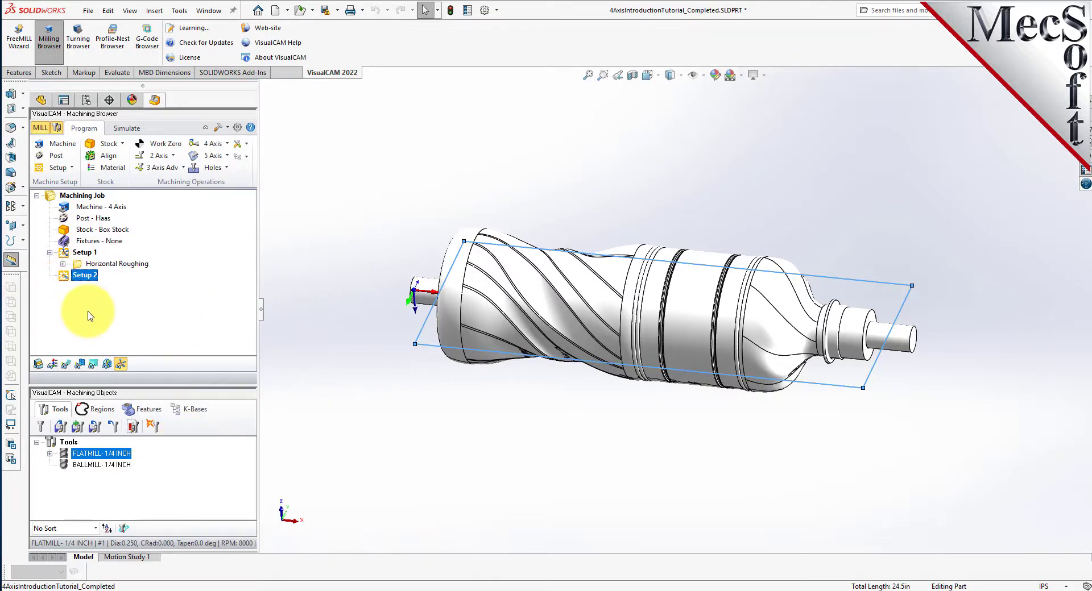
pyautogui.rightClick(90, 276)
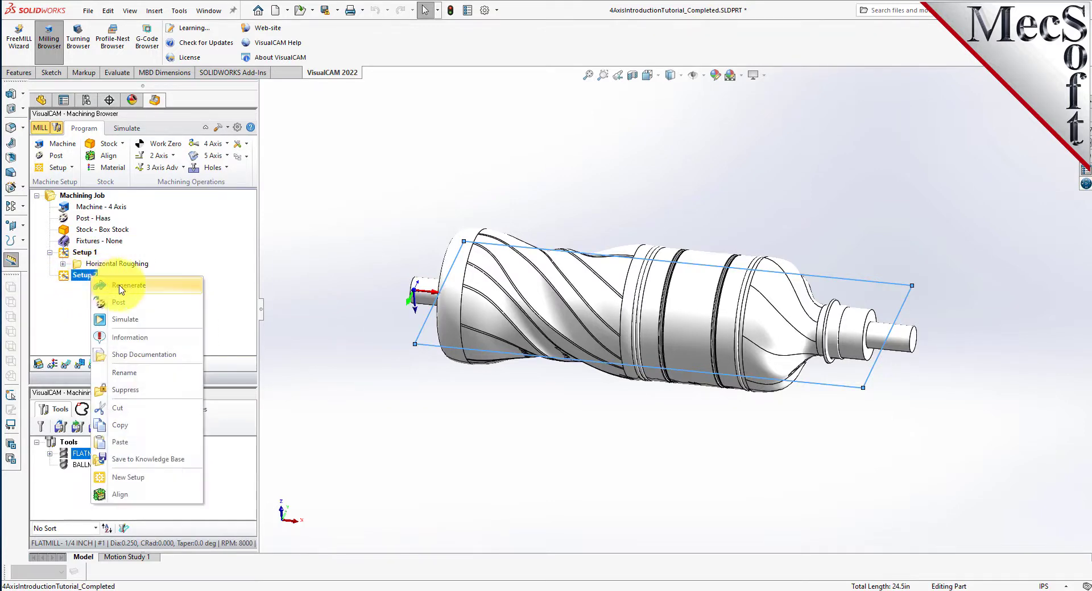
pyautogui.click(123, 442)
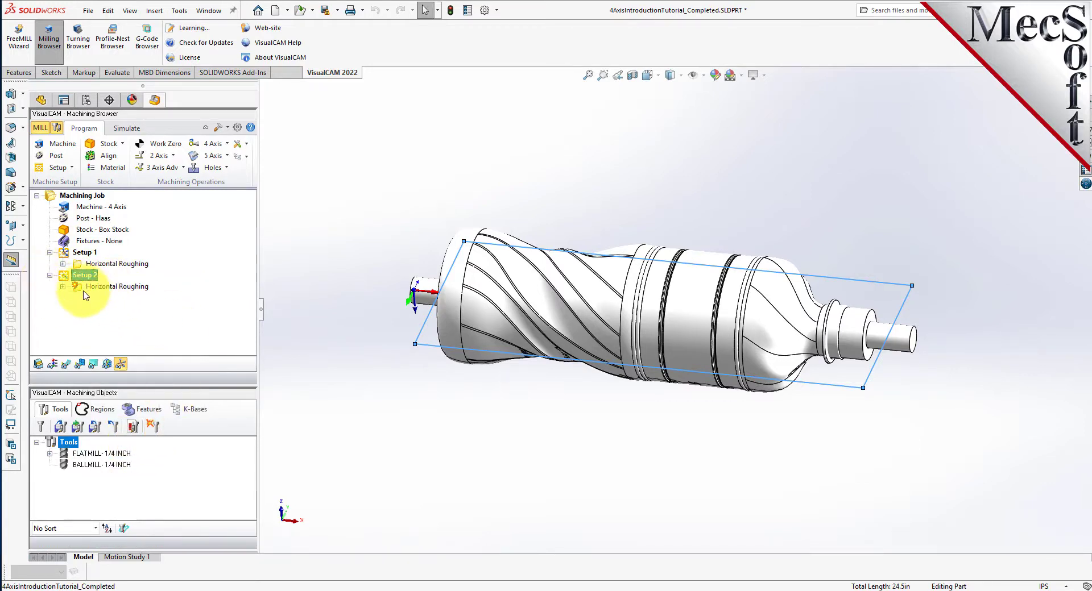
# Step: Regenerate the copied Horizontal Roughing operation in Setup 2
pyautogui.click(117, 287)
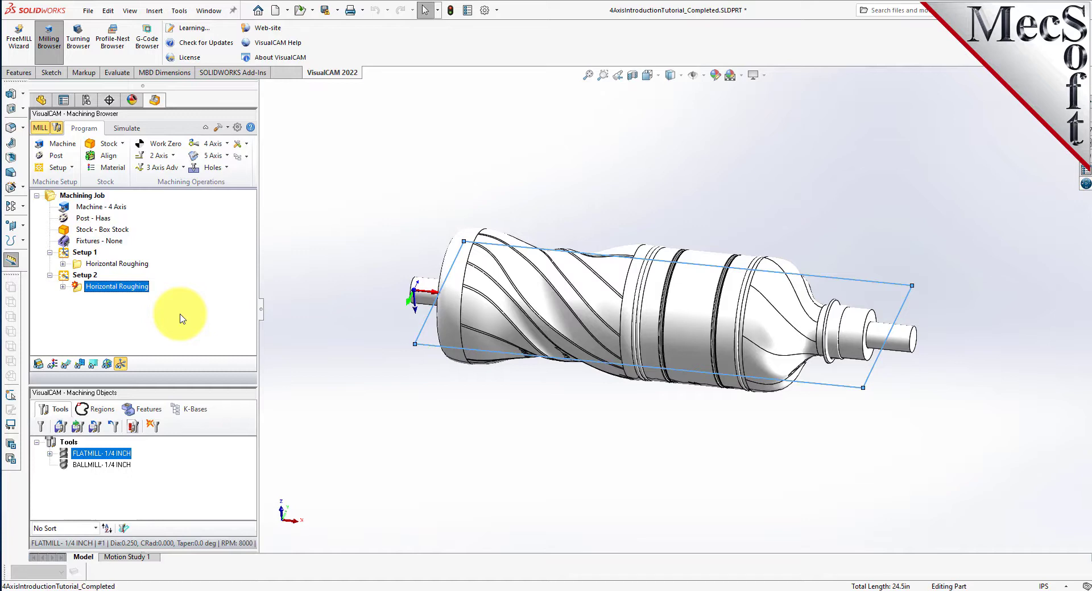
pyautogui.rightClick(134, 290)
pyautogui.click(205, 297)
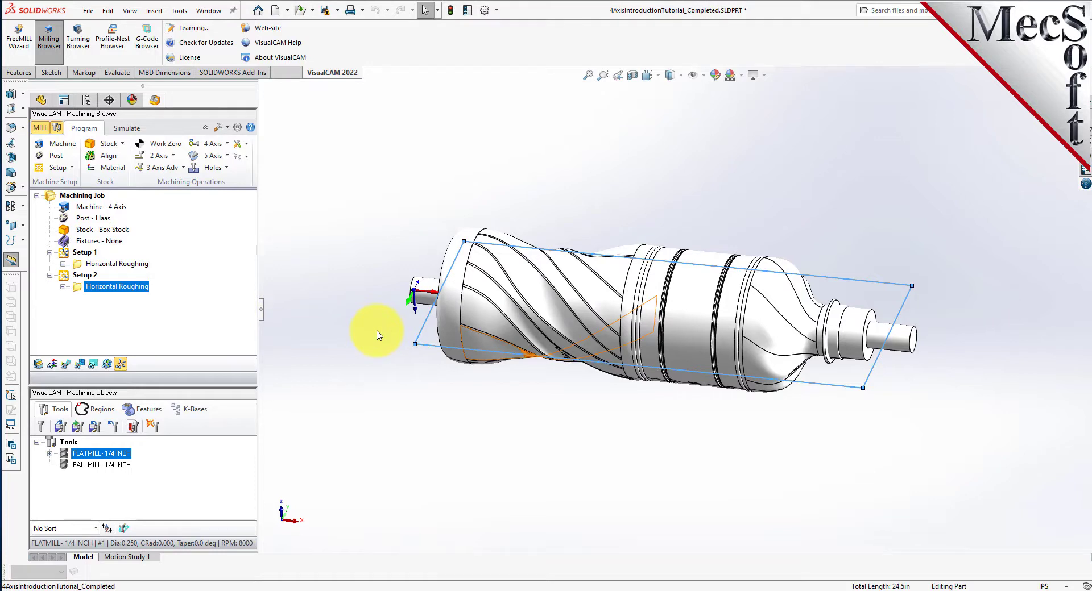
# Step: Simulate the Horizontal Roughing operation in Setup 2 and examine the roughed stock from both sides
pyautogui.click(133, 132)
pyautogui.click(131, 155)
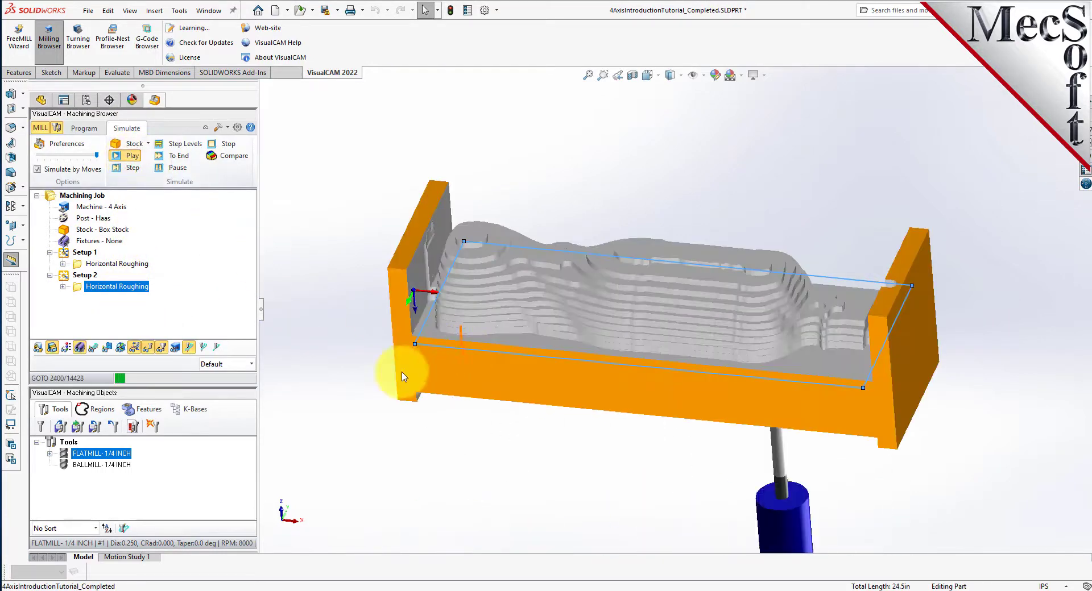
pyautogui.moveTo(442, 451); pyautogui.dragTo(574, 240, button='middle')
pyautogui.scroll(2, 573, 199)
pyautogui.scroll(-5, 546, 163)
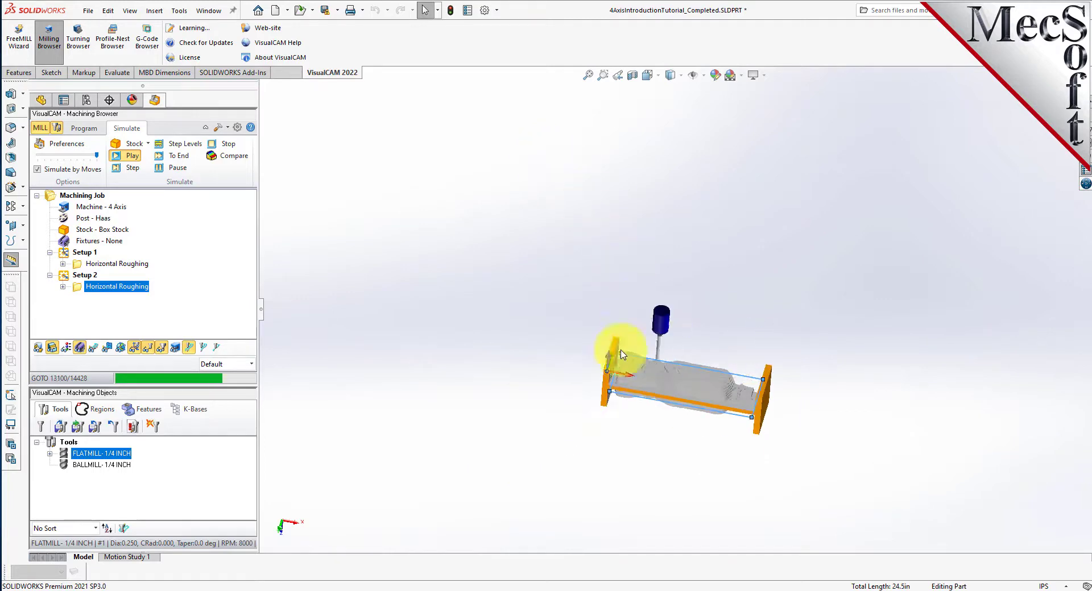
pyautogui.scroll(-6, 646, 353)
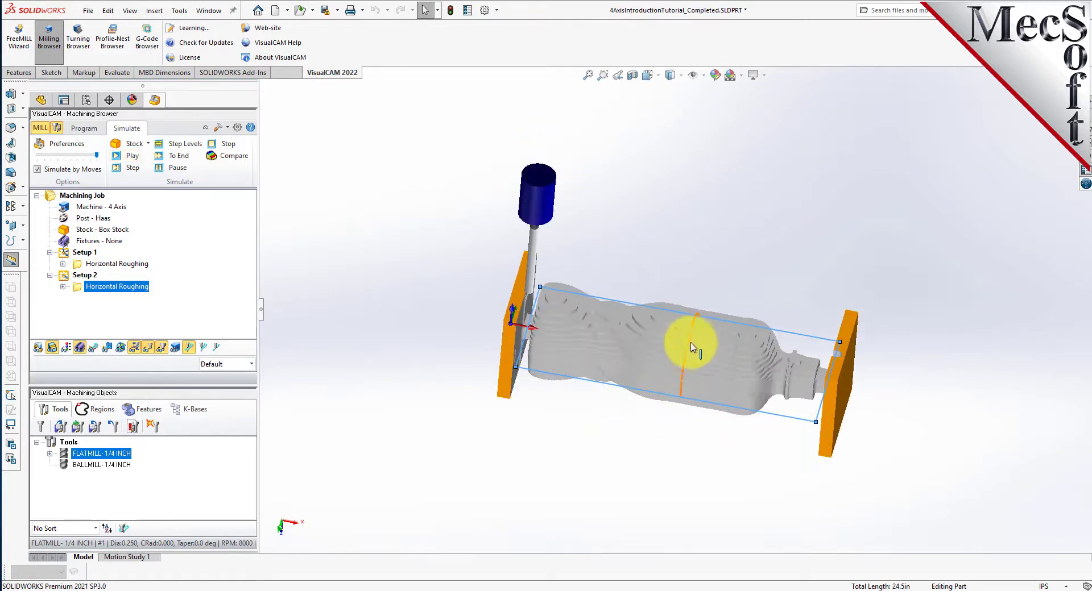
pyautogui.moveTo(726, 463)
pyautogui.mouseDown(button='middle')
pyautogui.moveTo(640, 475)
pyautogui.moveTo(755, 483)
pyautogui.moveTo(710, 475)
pyautogui.moveTo(722, 449)
pyautogui.mouseUp(button='middle')
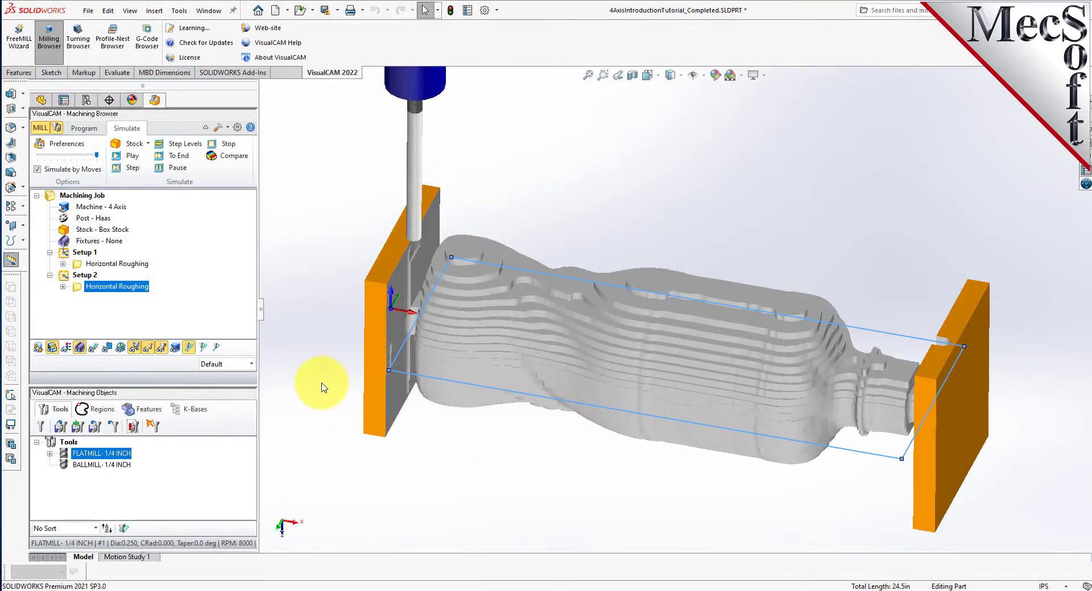
# Step: Add a third setup as a Rotate Table Setup with a counter-clockwise table rotation angle of 0
pyautogui.click(91, 130)
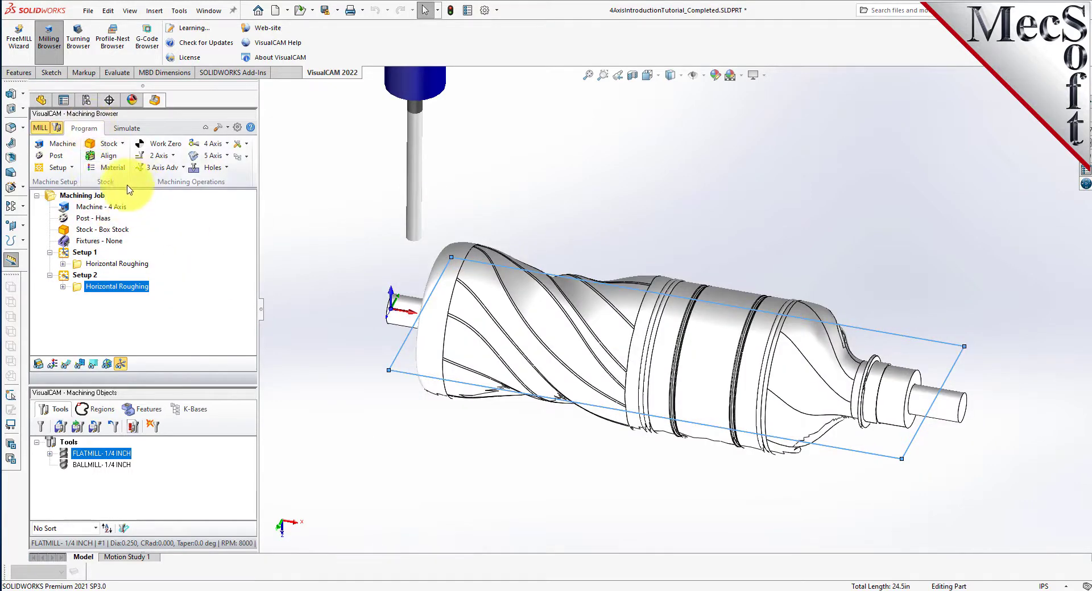
pyautogui.click(71, 167)
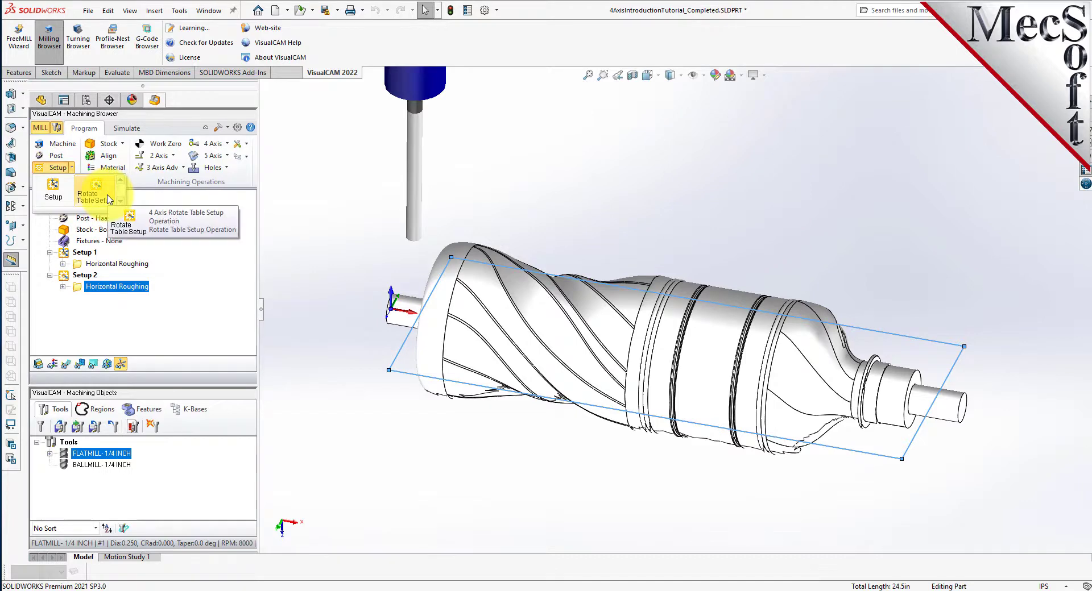
pyautogui.click(101, 195)
pyautogui.moveTo(155, 121); pyautogui.dragTo(232, 129)
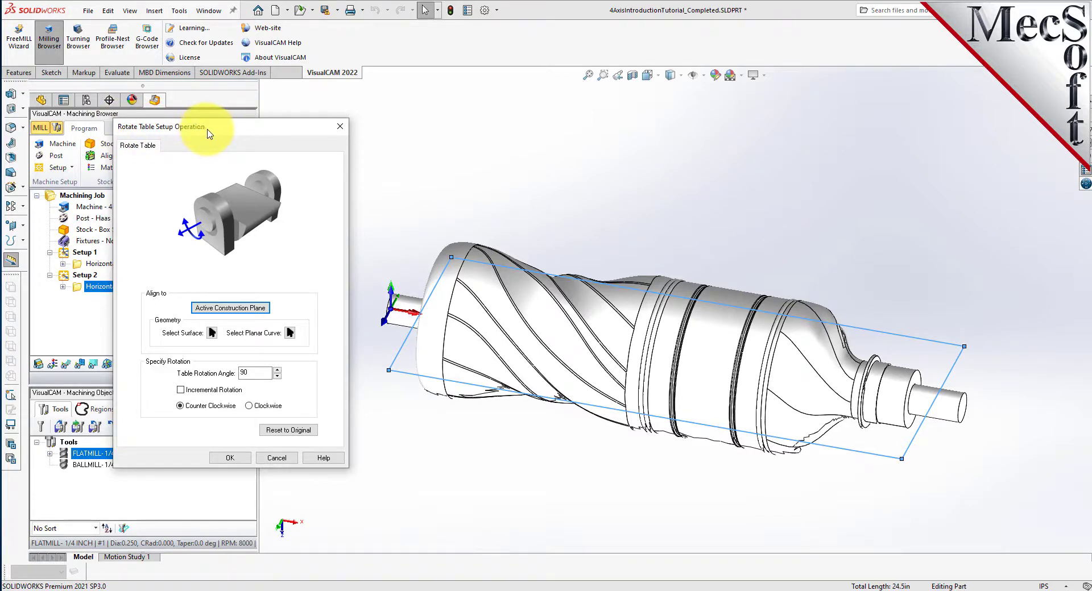
pyautogui.moveTo(268, 373); pyautogui.dragTo(216, 373)
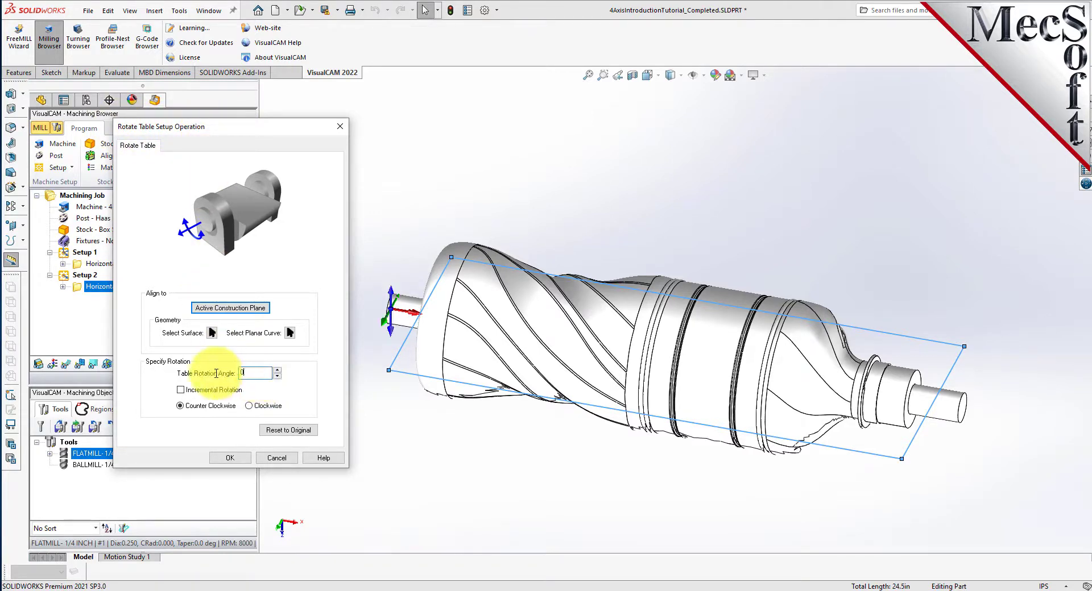
pyautogui.write('0')
pyautogui.click(222, 458)
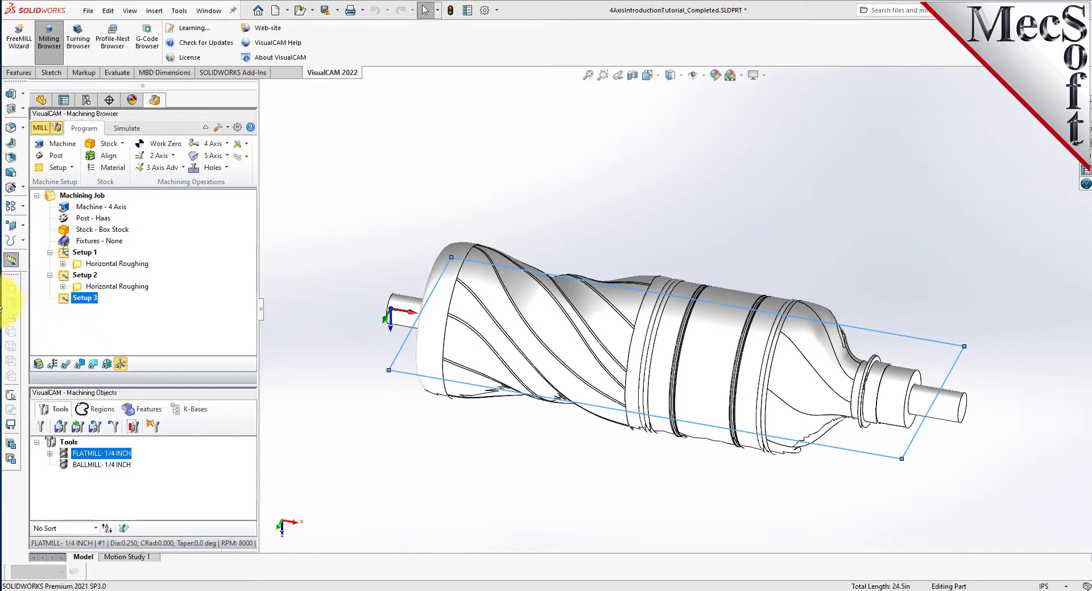
pyautogui.click(66, 301)
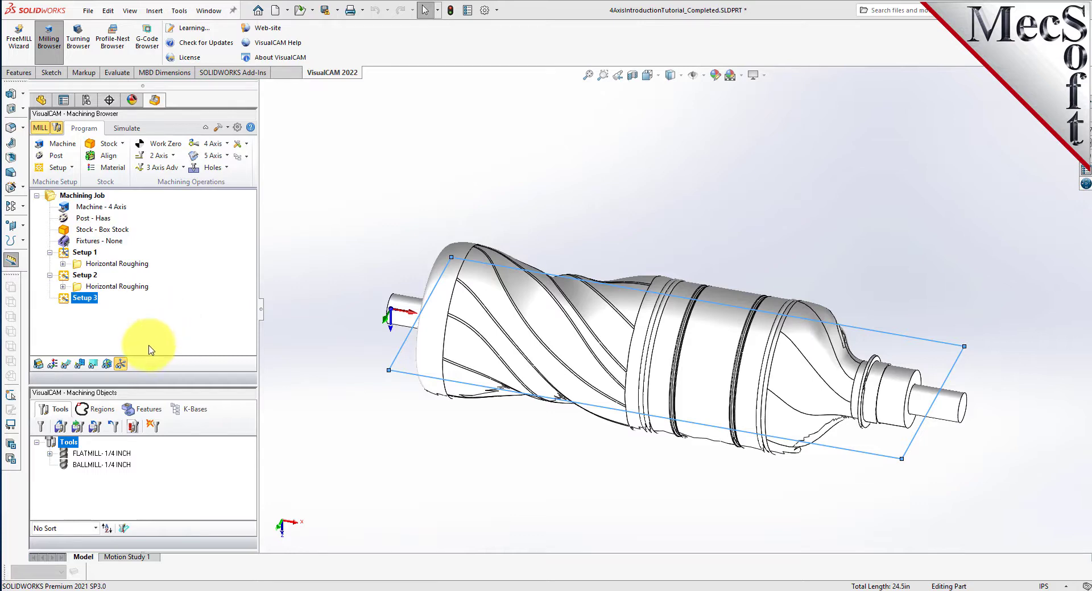
# Step: Start a 4th Axis Parallel Finishing operation in Setup 3 and remove all its selected machining regions
pyautogui.scroll(-1, 619, 489)
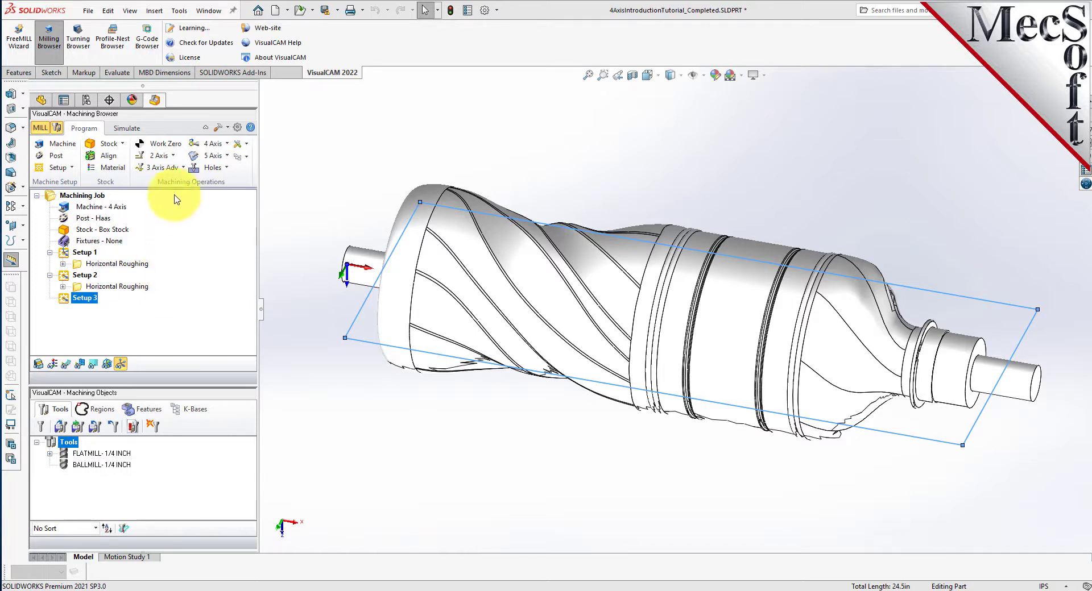
pyautogui.click(228, 146)
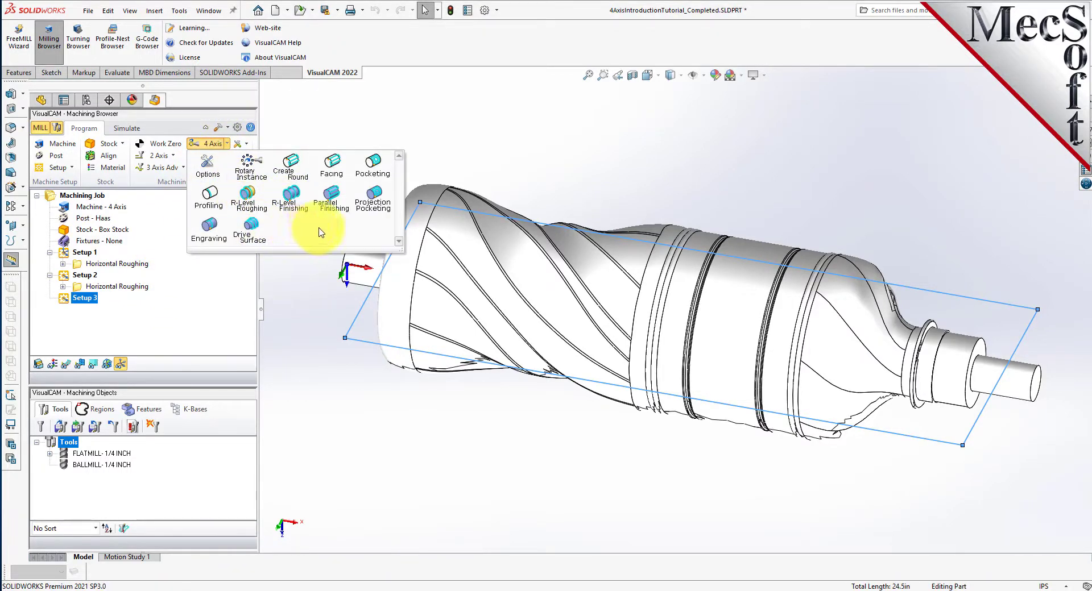
pyautogui.click(346, 200)
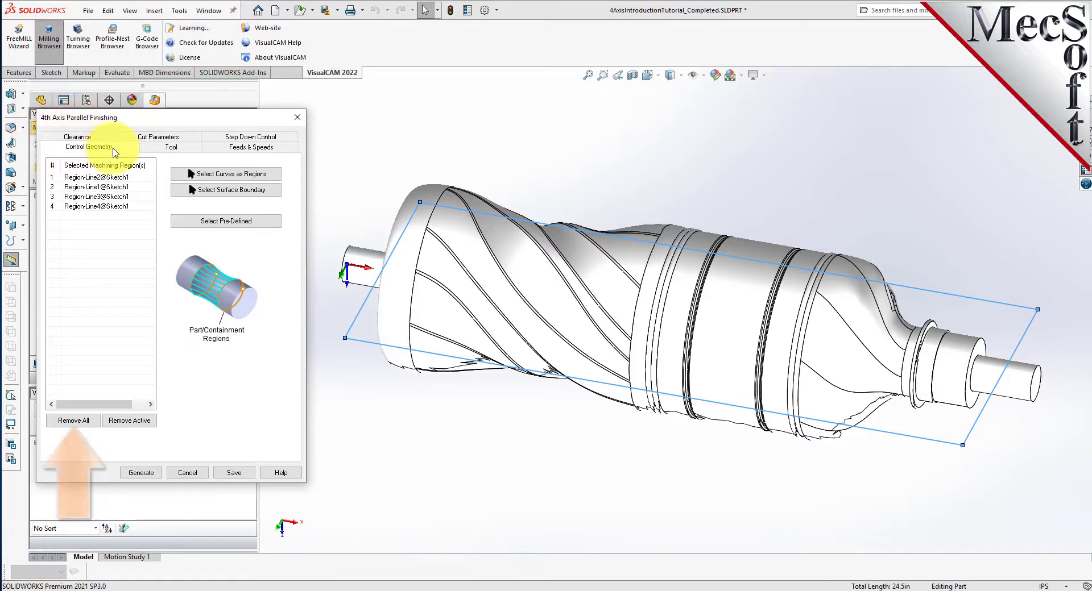
pyautogui.click(94, 425)
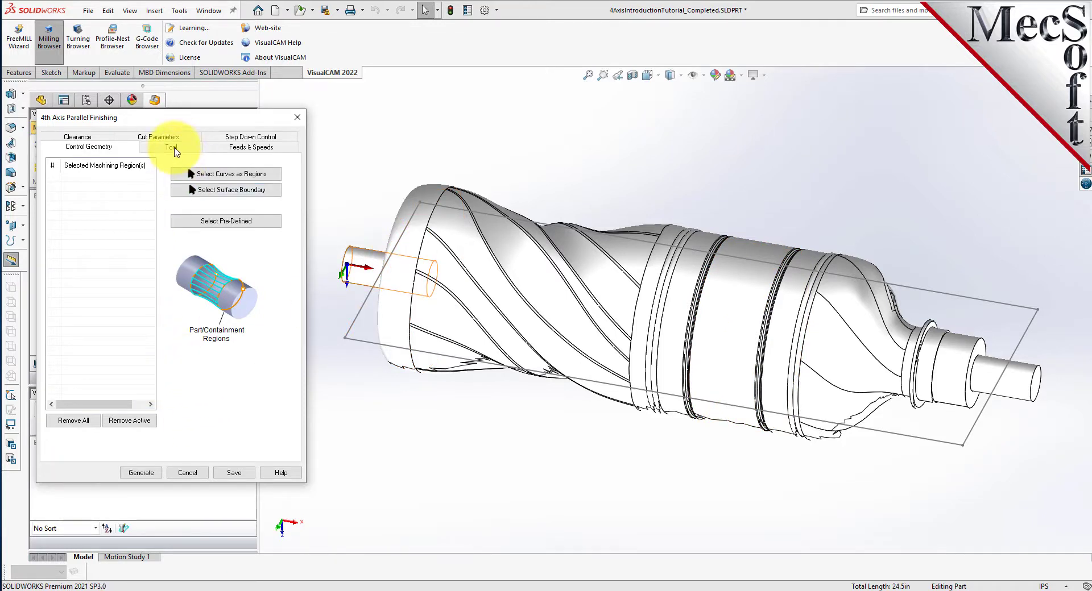
# Step: Assign the BALLMILL- 1/4 INCH tool to the finishing operation and load the feeds and speeds from the tool
pyautogui.click(173, 148)
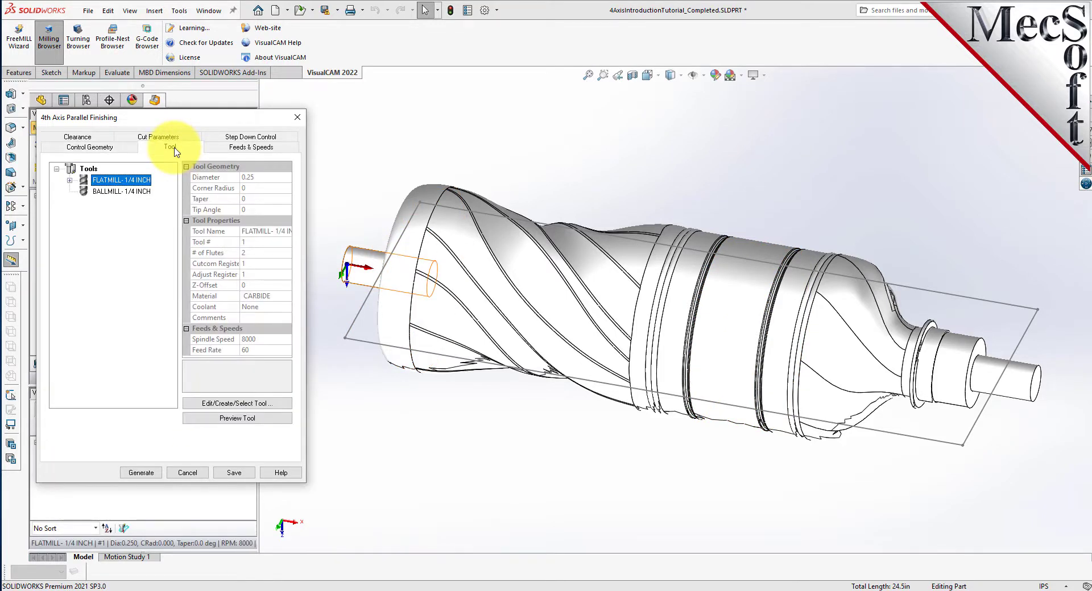
pyautogui.click(114, 191)
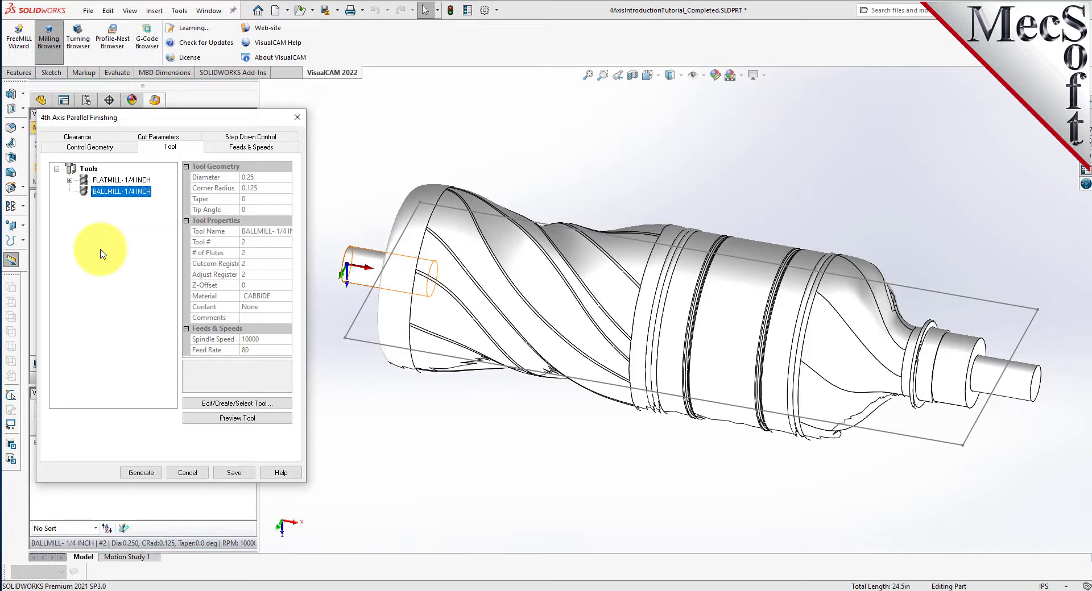
pyautogui.click(251, 148)
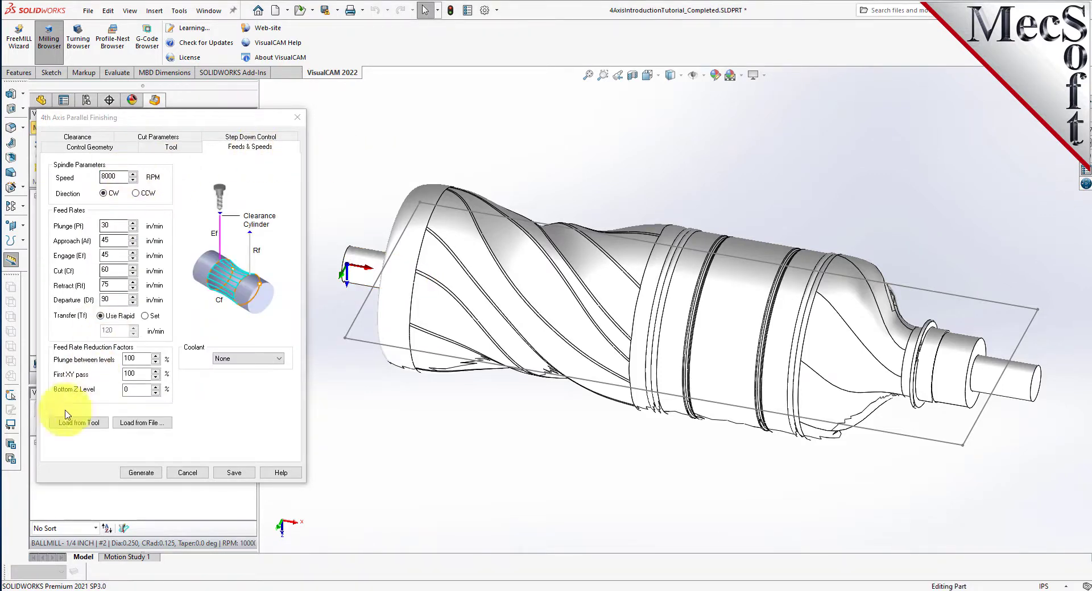
pyautogui.click(83, 424)
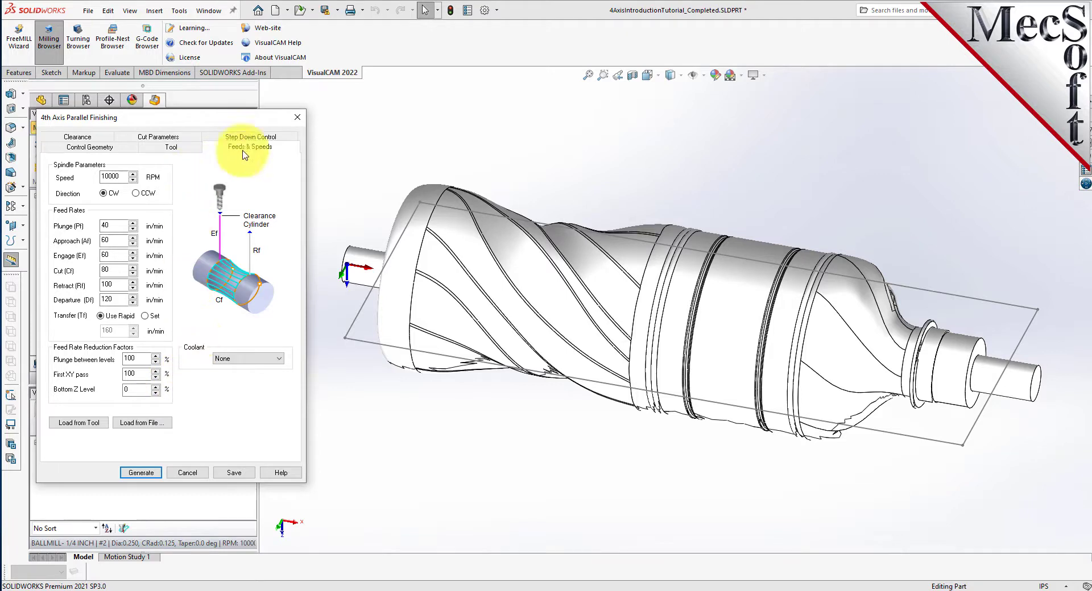
# Step: Use the Automatic clearance cylinder definition with Clearance Cylinder as the cut transfer method, and inspect the clearance cylinder around the bottle
pyautogui.click(77, 137)
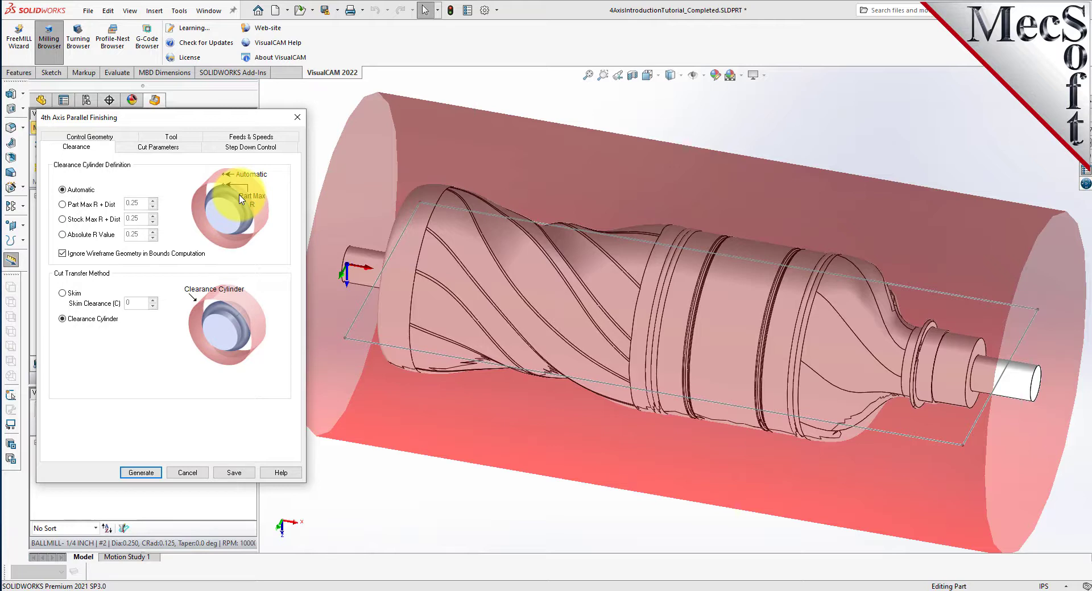
pyautogui.click(62, 320)
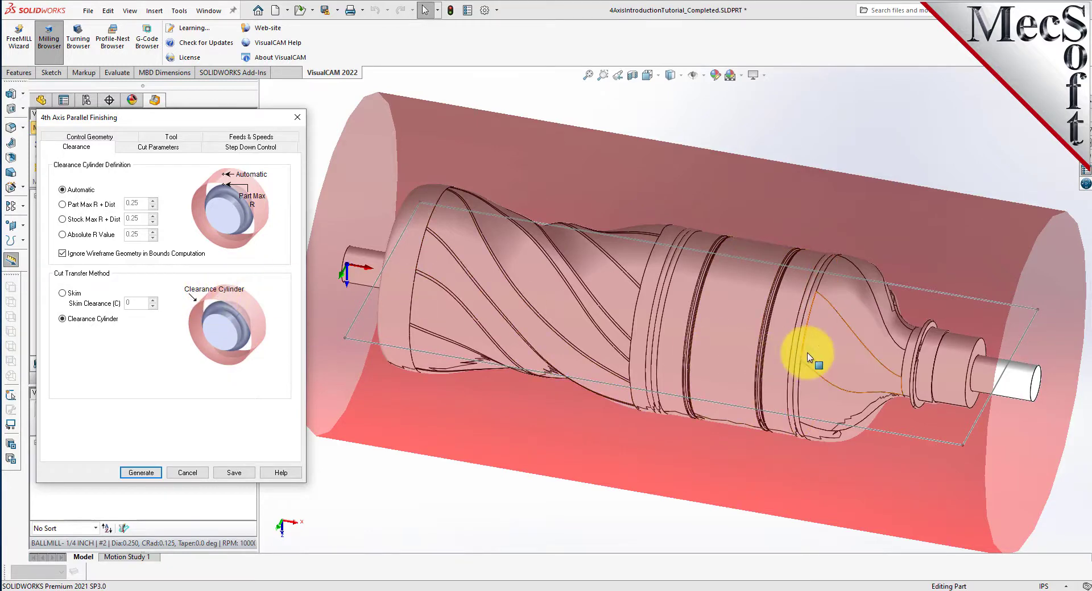
pyautogui.moveTo(809, 358)
pyautogui.mouseDown(button='middle')
pyautogui.moveTo(707, 326)
pyautogui.moveTo(787, 346)
pyautogui.moveTo(791, 358)
pyautogui.mouseUp(button='middle')
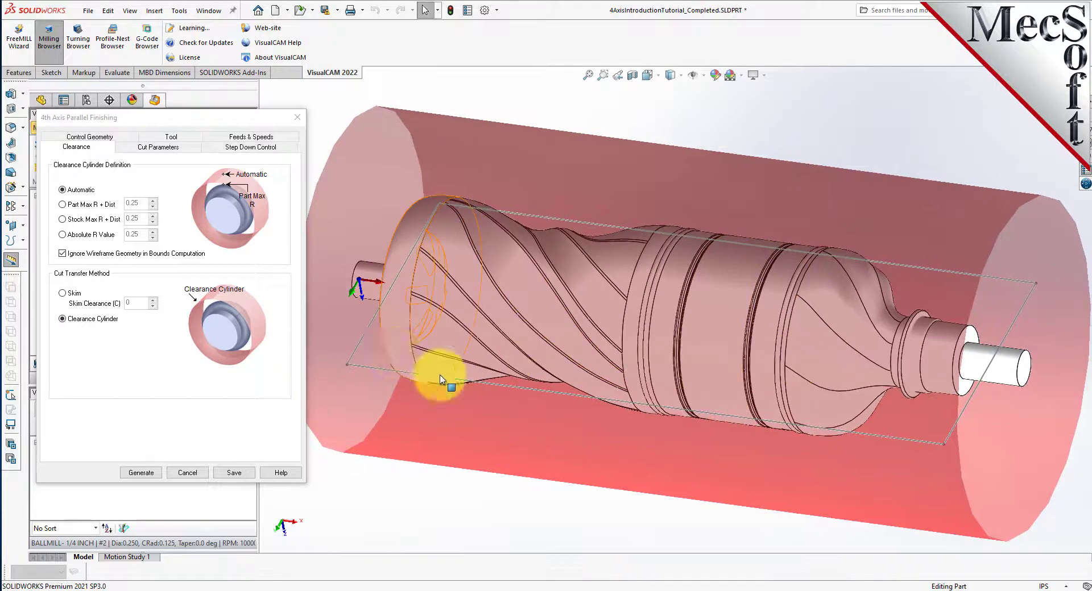
# Step: Check the global cut tolerances and set the axial containment to a low value of 0.5 and a high value of 9.25
pyautogui.click(165, 148)
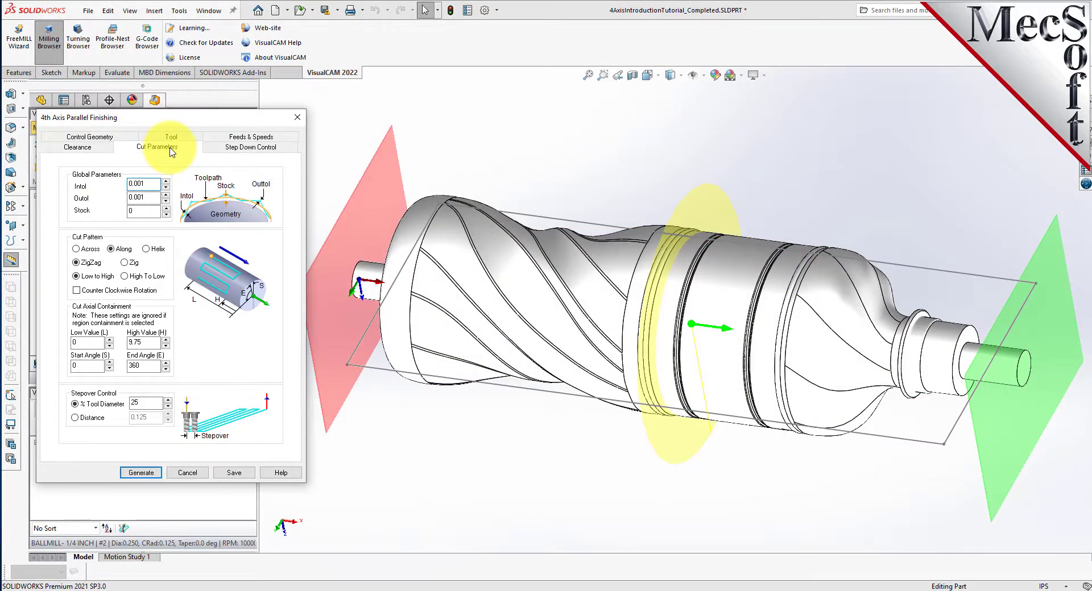
pyautogui.scroll(-1, 625, 278)
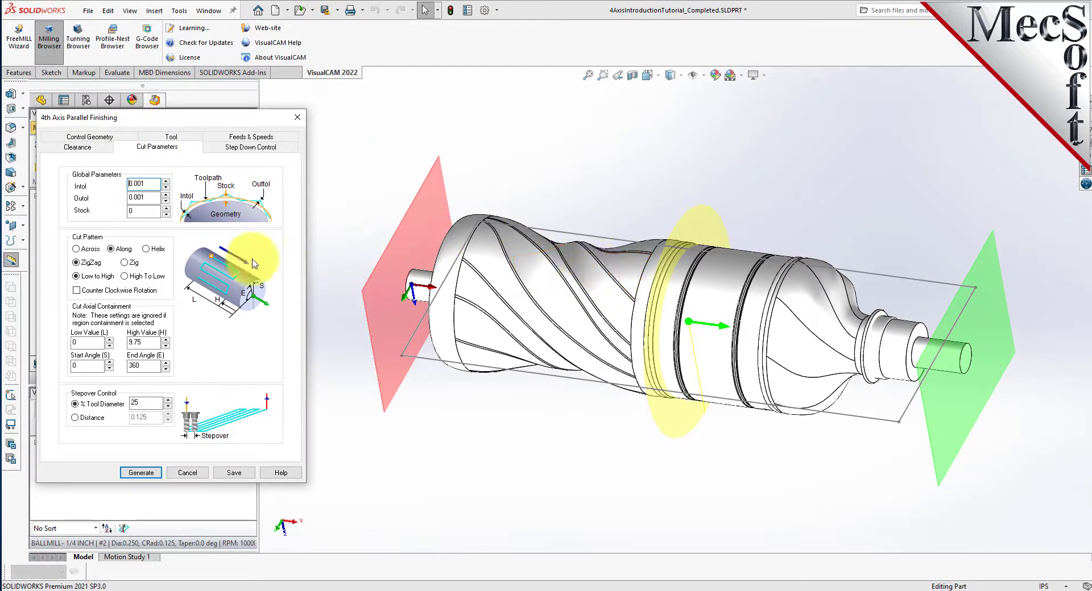
pyautogui.doubleClick(139, 184)
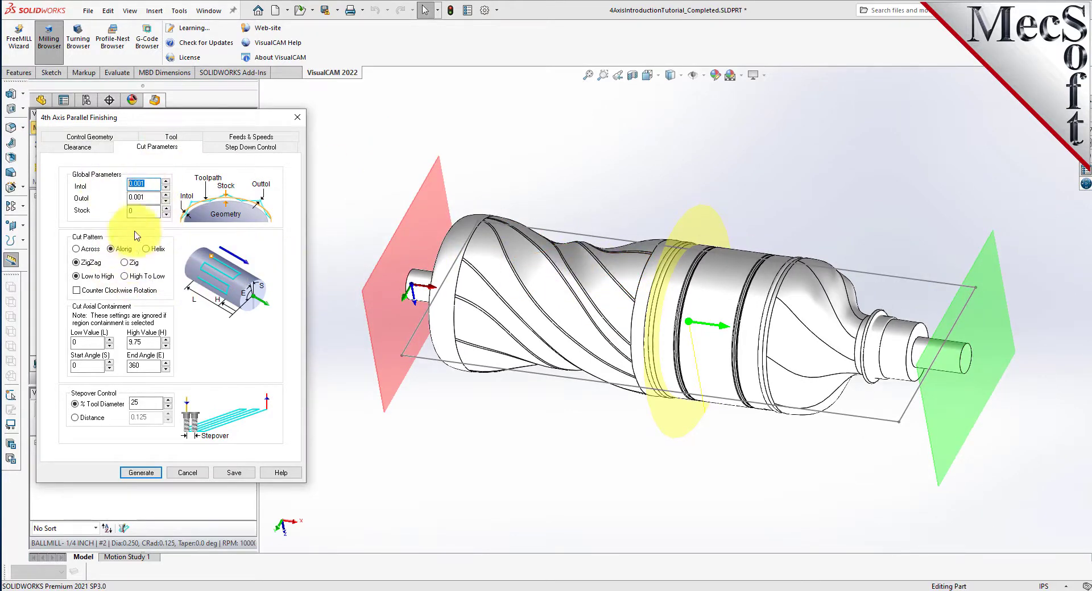
pyautogui.doubleClick(154, 198)
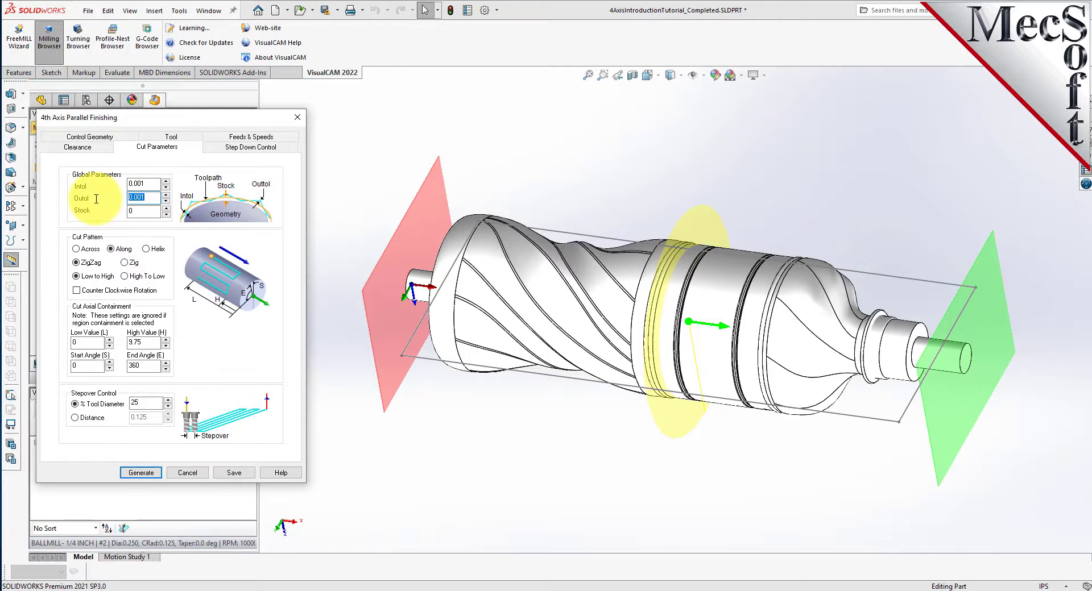
pyautogui.press('Tab')
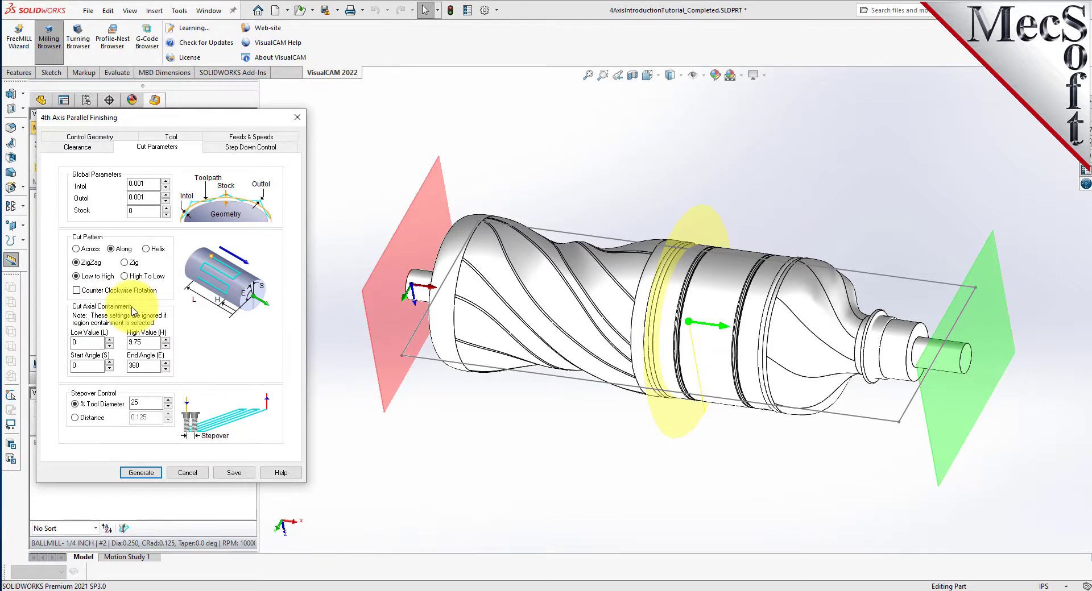
pyautogui.doubleClick(68, 344)
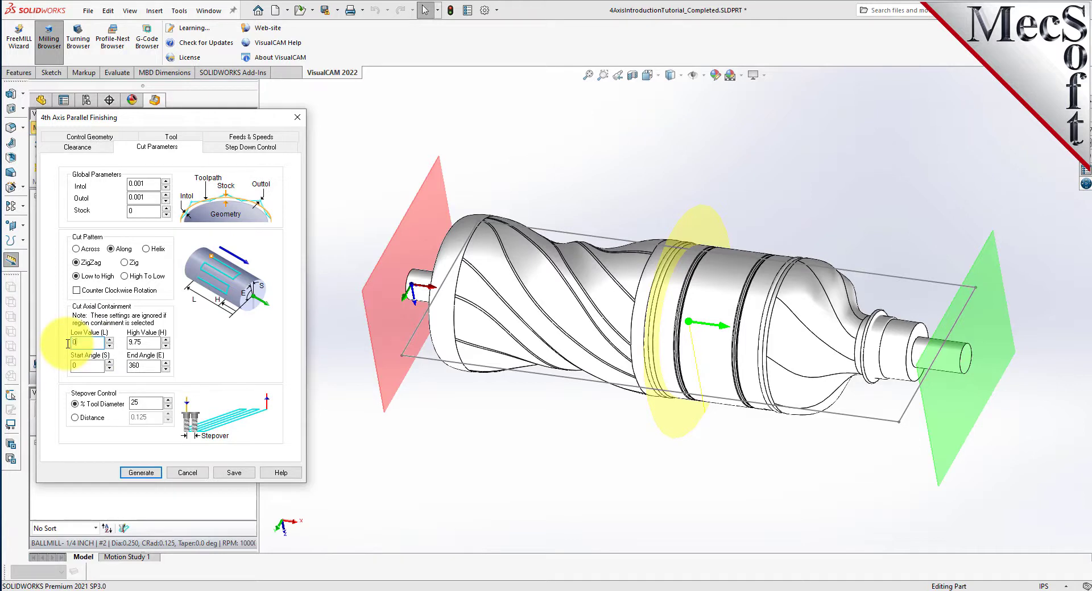
pyautogui.write('0.5')
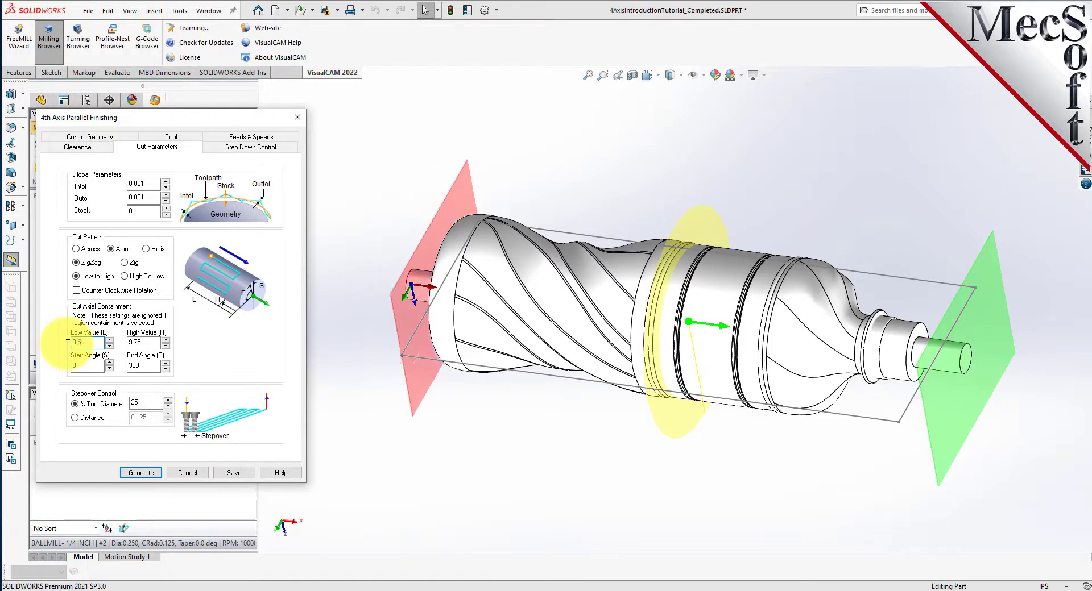
pyautogui.doubleClick(149, 341)
pyautogui.write('9.25')
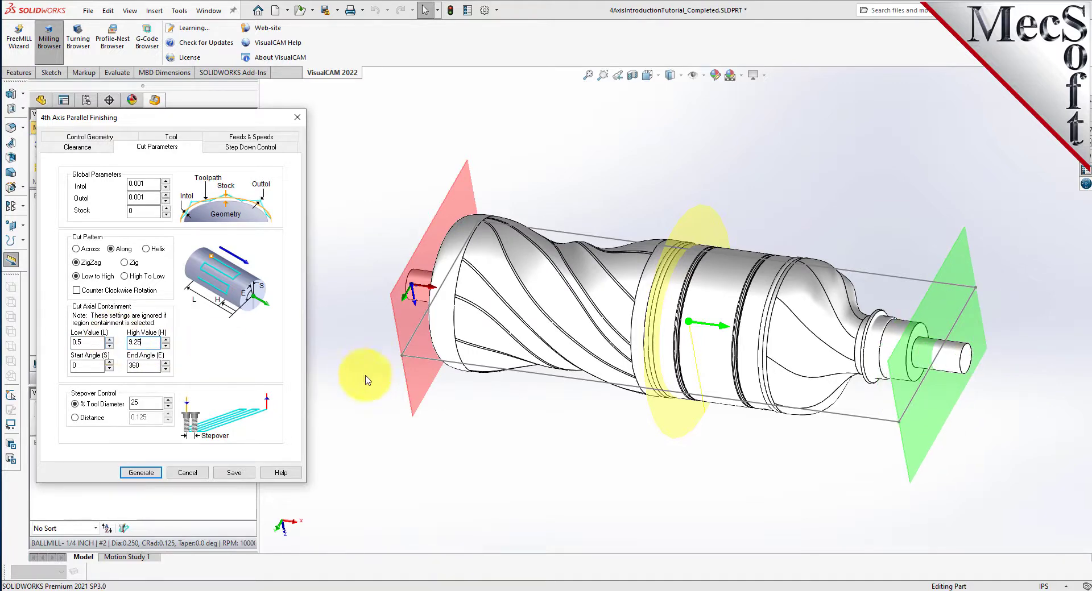
pyautogui.moveTo(498, 400); pyautogui.dragTo(419, 244, button='middle')
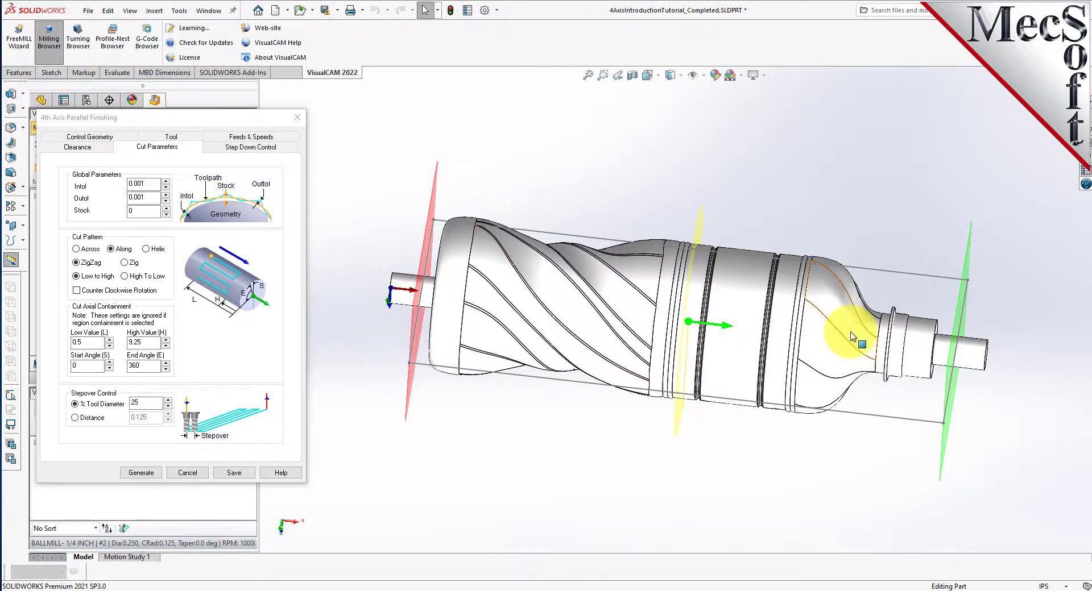
pyautogui.moveTo(646, 433)
pyautogui.mouseDown(button='middle')
pyautogui.moveTo(605, 415)
pyautogui.moveTo(634, 419)
pyautogui.mouseUp(button='middle')
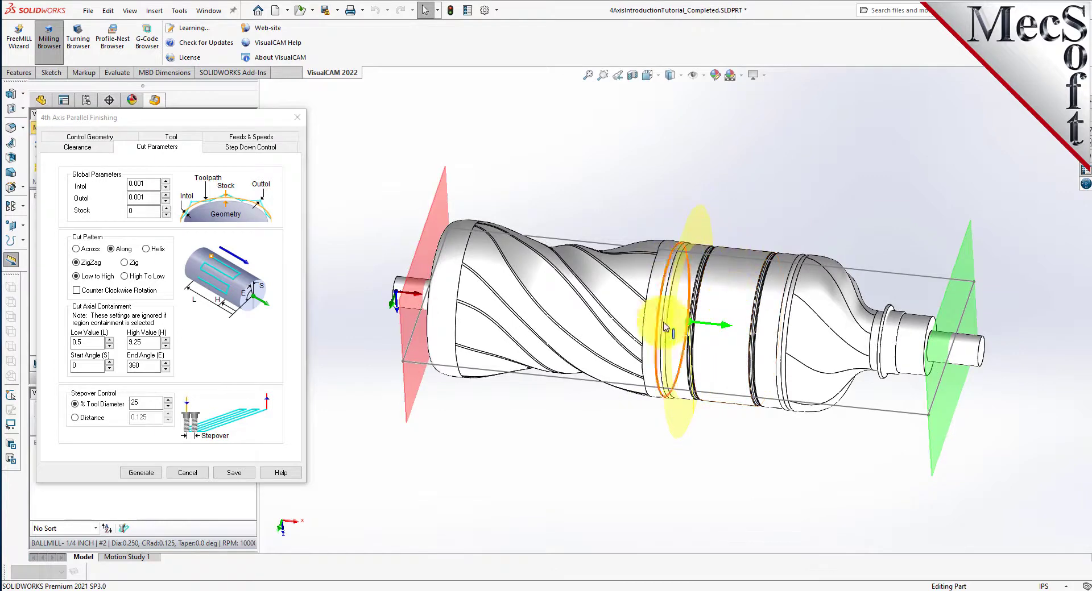
# Step: Set the stepover to 15% of the tool diameter and generate the 4th Axis Parallel Finishing toolpath
pyautogui.doubleClick(77, 366)
pyautogui.doubleClick(148, 368)
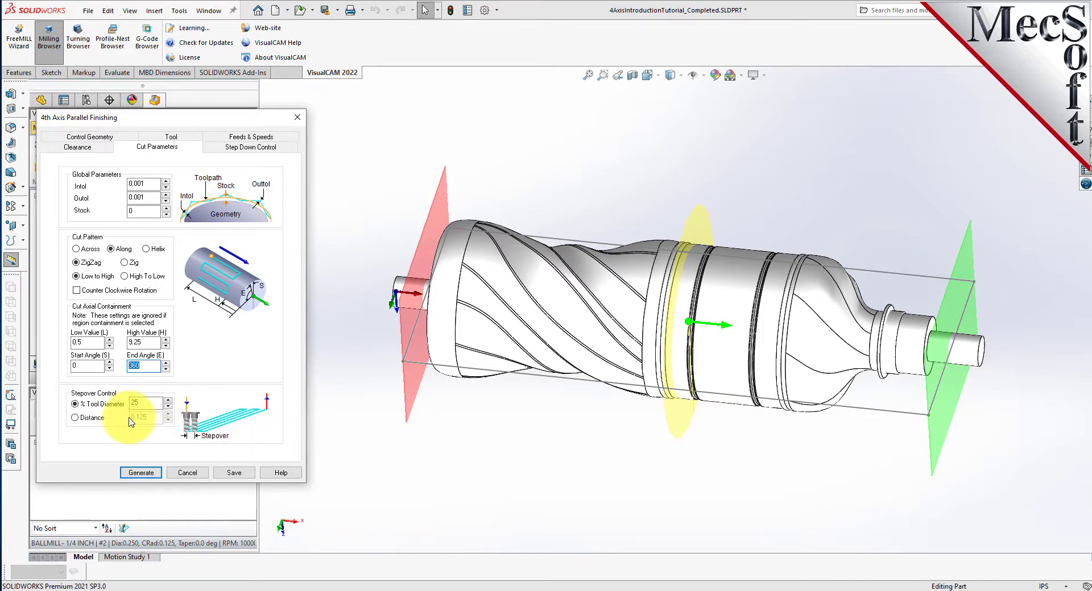
pyautogui.click(75, 404)
pyautogui.write('15')
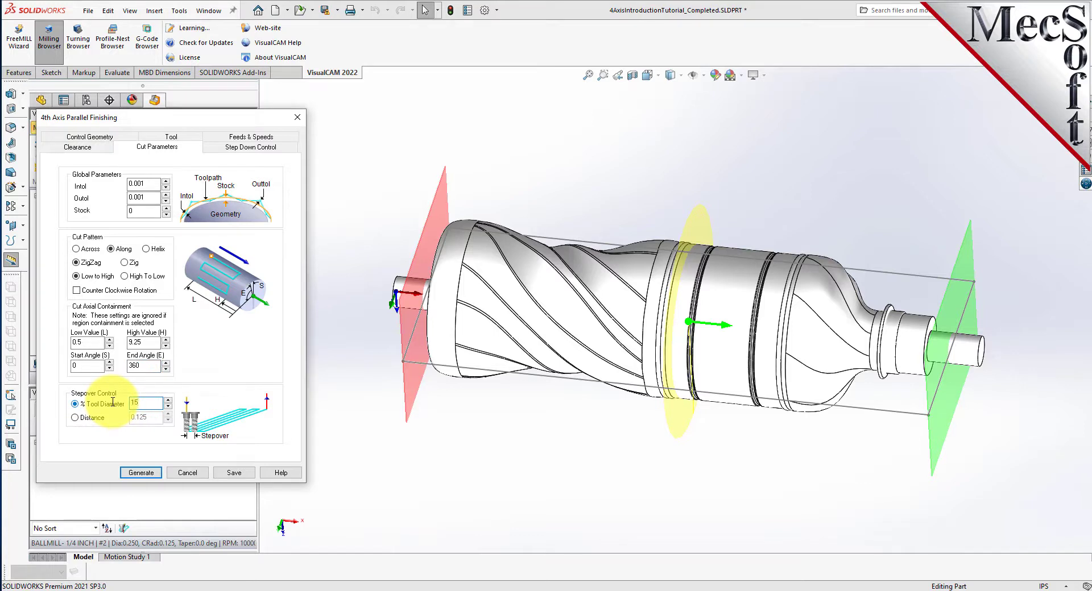
pyautogui.click(142, 471)
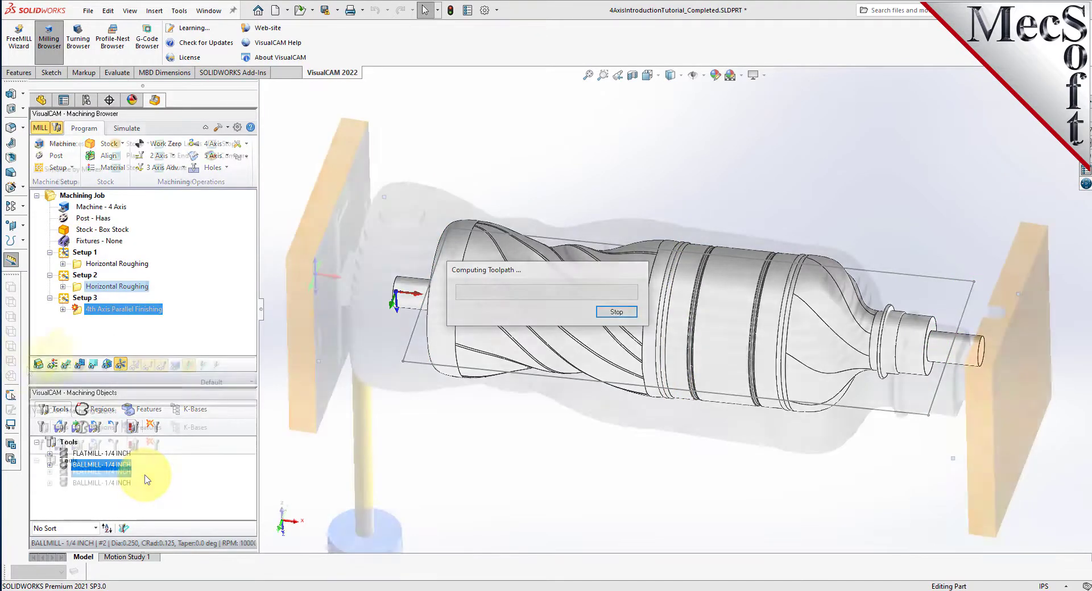
pyautogui.click(78, 311)
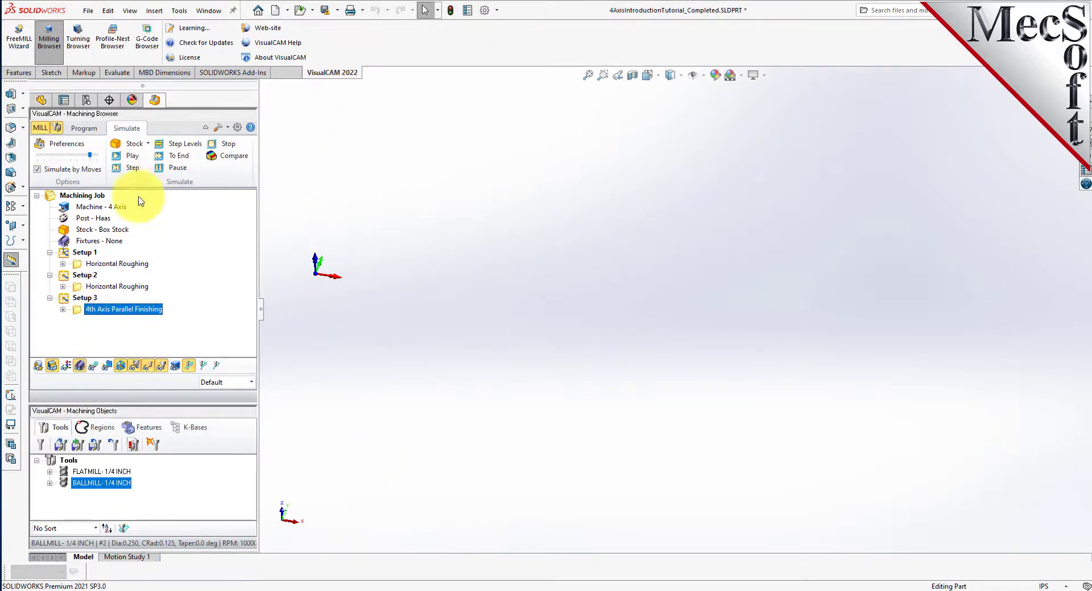
# Step: Simulate the 4th Axis Parallel Finishing cut on the roughed bottle stock and hide the toolpath display
pyautogui.click(133, 157)
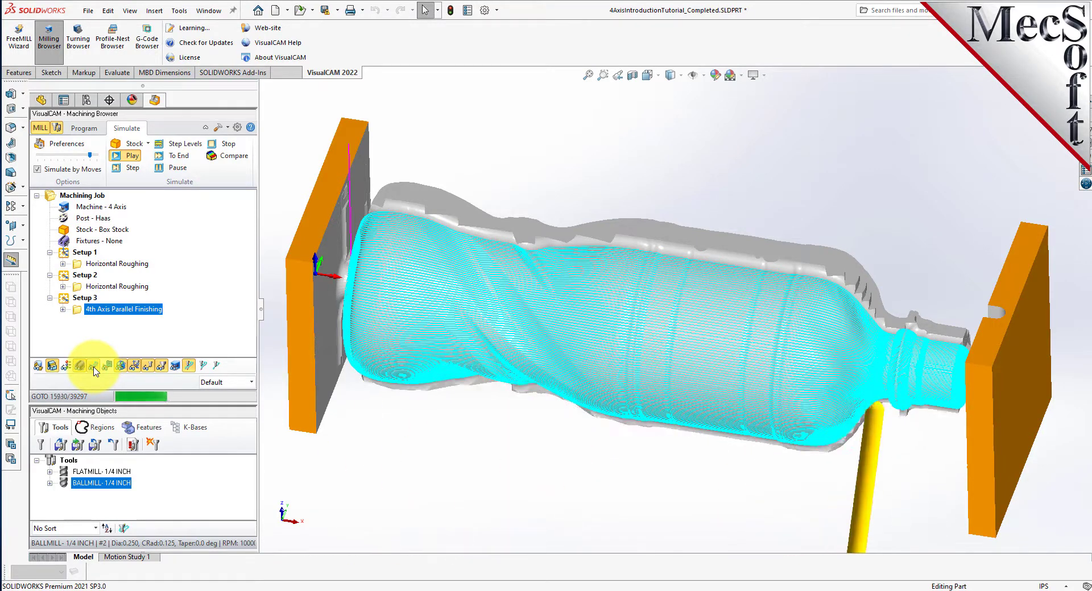
pyautogui.click(81, 366)
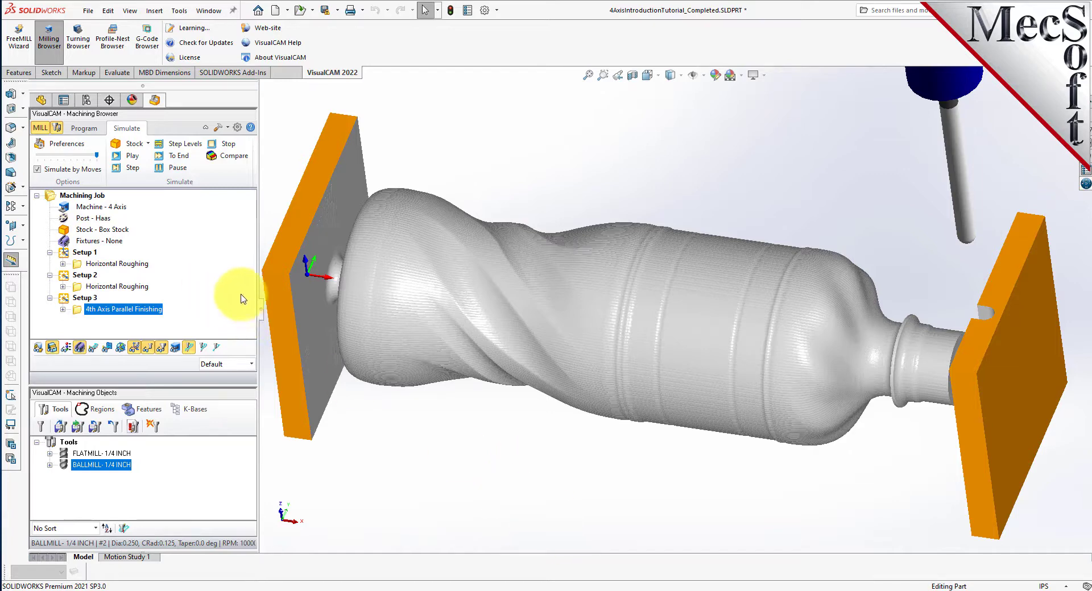
# Step: Post all setups of the machining job with the Haas post to 4AxisIntroductionTutorial_Completed.nc
pyautogui.click(91, 129)
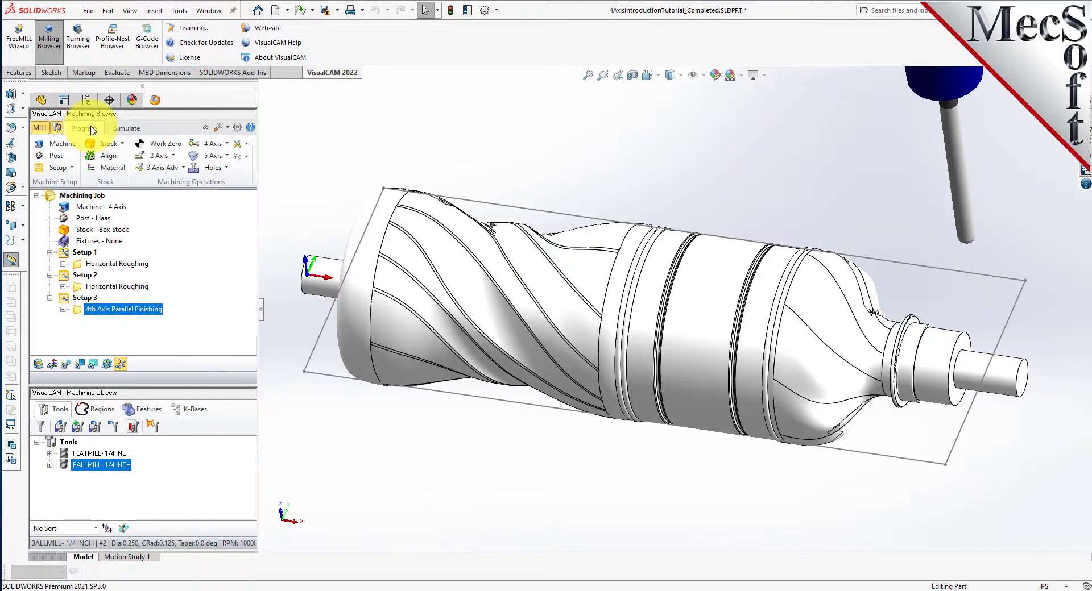
pyautogui.click(91, 196)
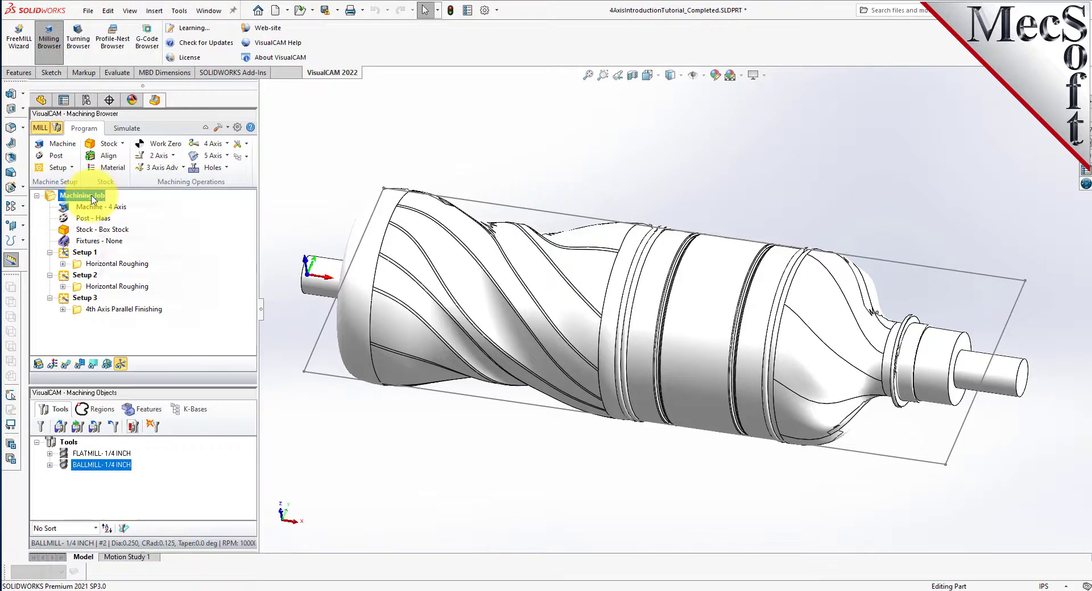
pyautogui.rightClick(92, 198)
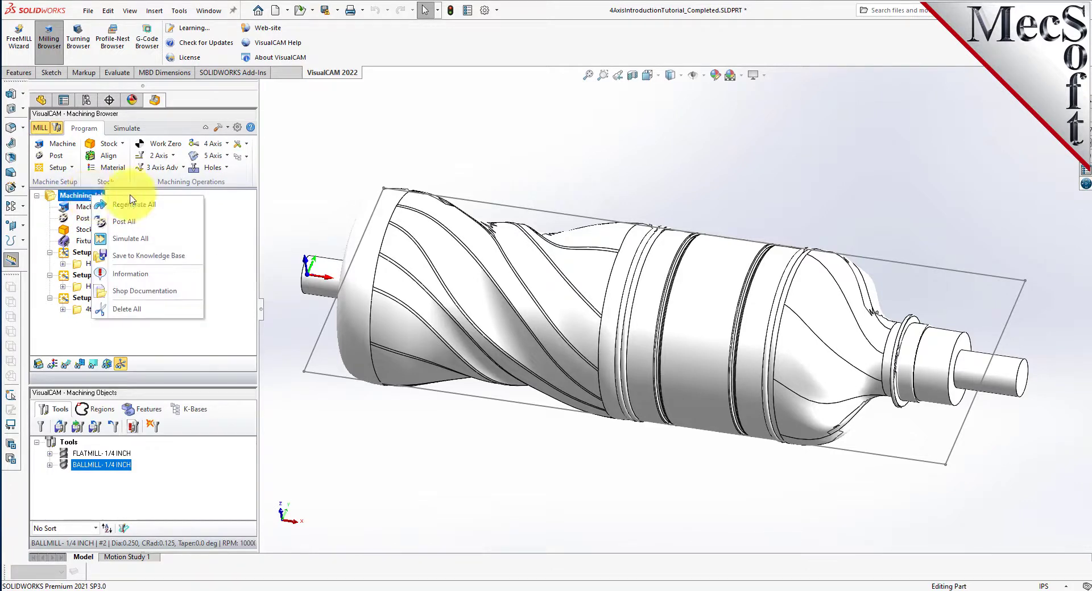
pyautogui.click(161, 224)
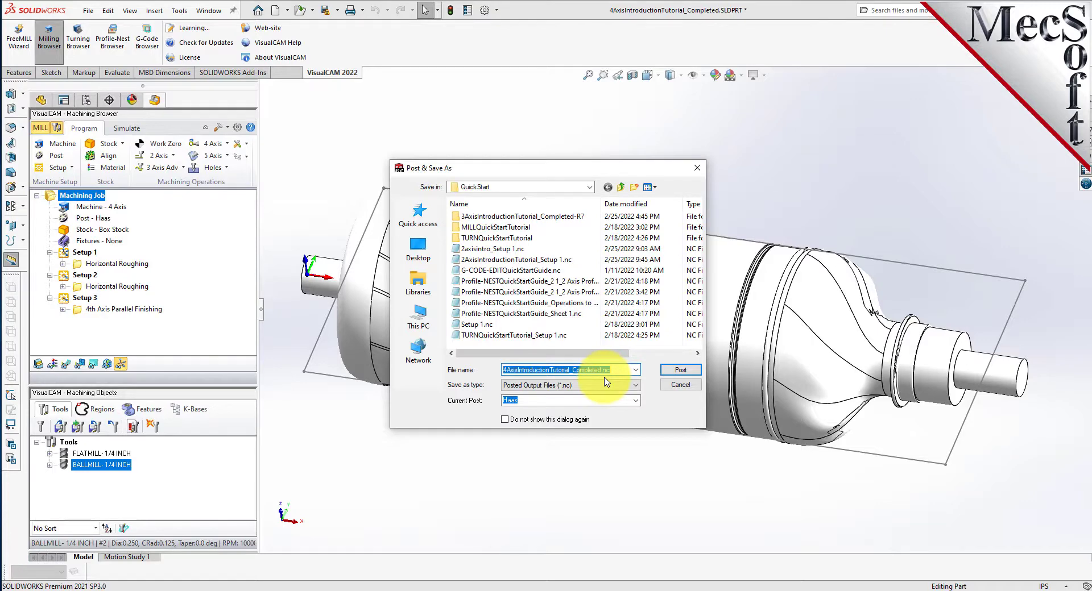
pyautogui.click(680, 370)
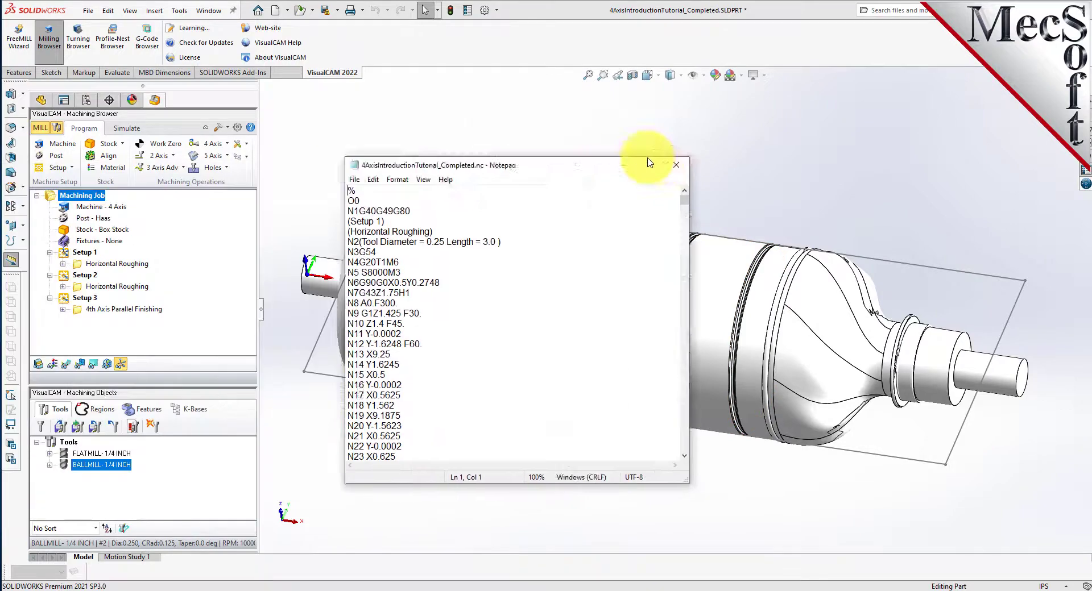
# Step: Examine the posted G-code file in Notepad and close it
pyautogui.moveTo(649, 163); pyautogui.dragTo(783, 94)
pyautogui.moveTo(818, 128); pyautogui.dragTo(828, 62)
pyautogui.click(810, 96)
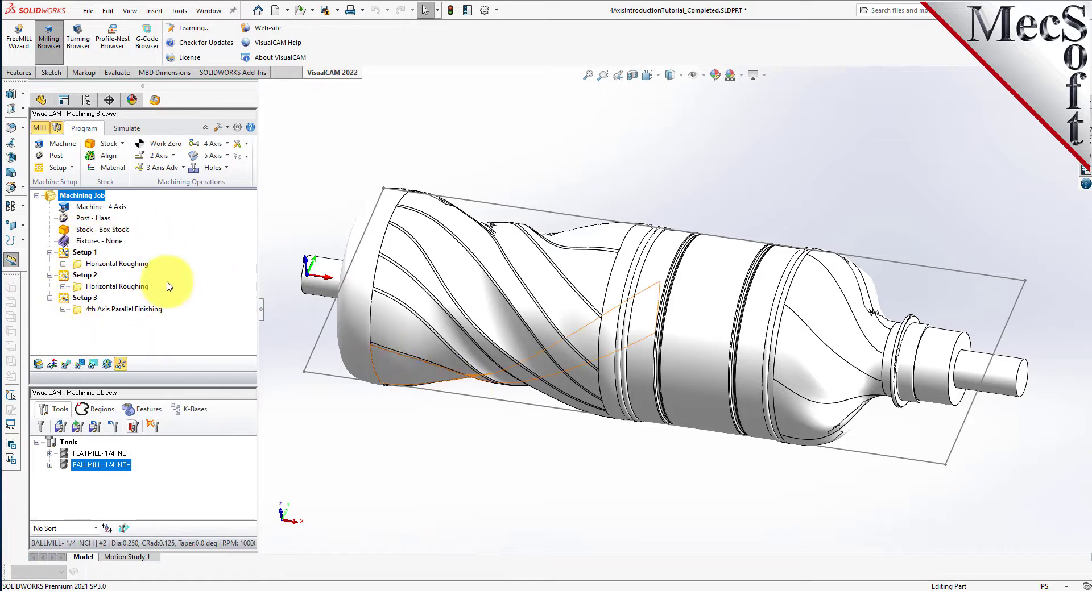
# Step: Look up the command for posting Setup 1 on its own, and leave without posting
pyautogui.click(88, 253)
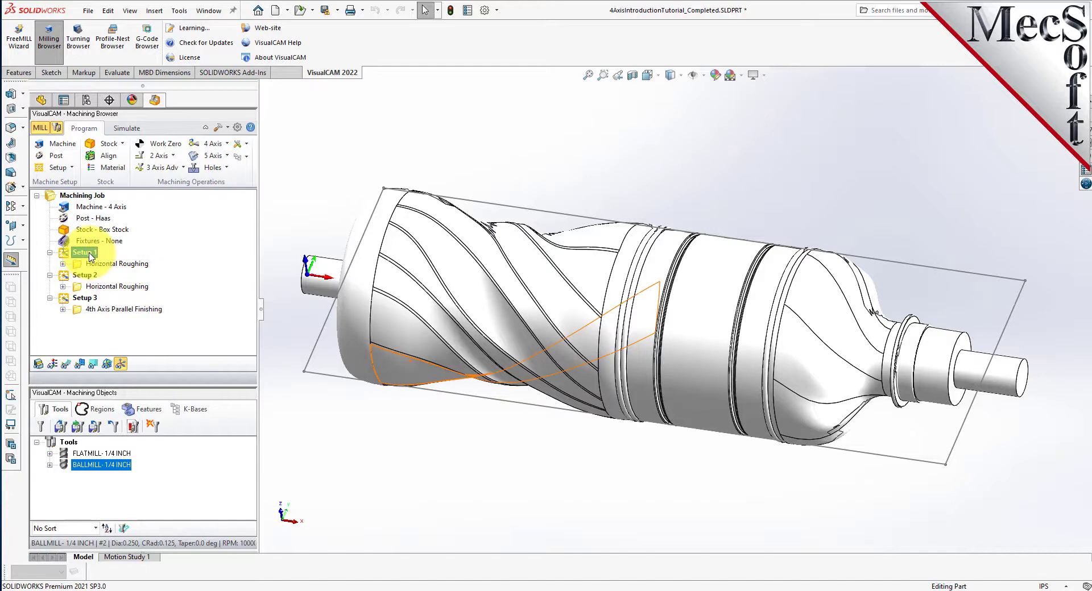
pyautogui.rightClick(89, 256)
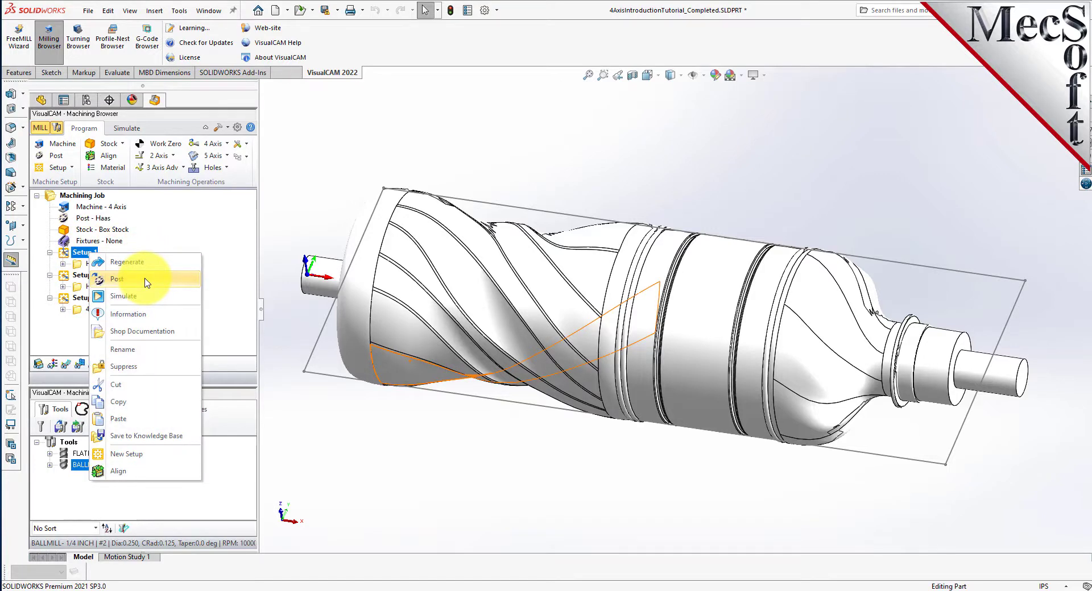
pyautogui.click(339, 186)
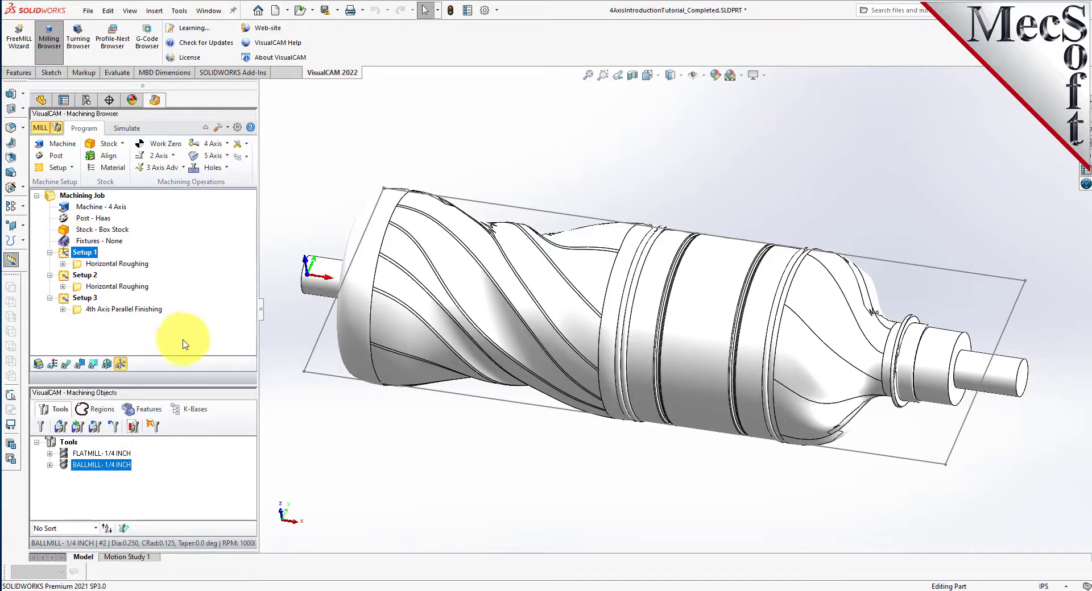
# Step: Select the Horizontal Roughing operations of Setup 1 and Setup 2 together and bring up the command for posting them
pyautogui.click(123, 265)
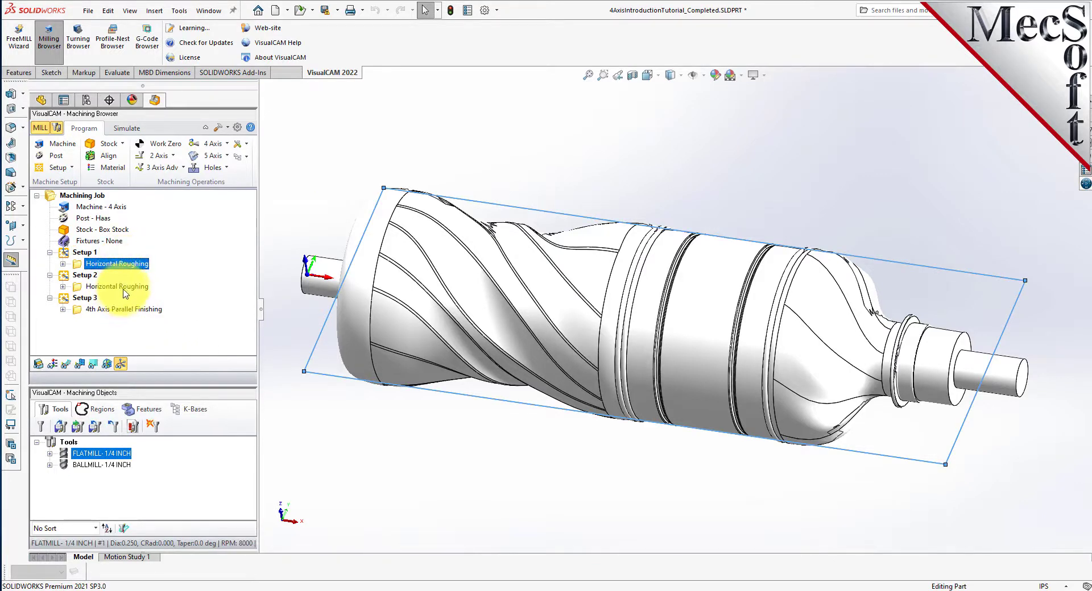
pyautogui.keyDown('ctrl'); pyautogui.click(125, 288); pyautogui.keyUp('ctrl')
pyautogui.rightClick(137, 291)
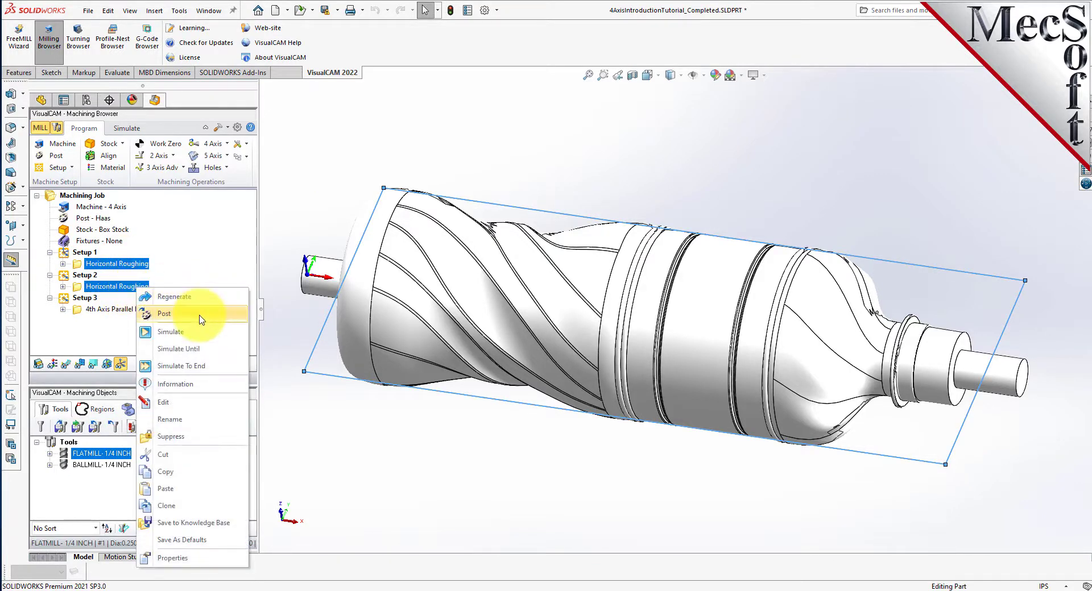